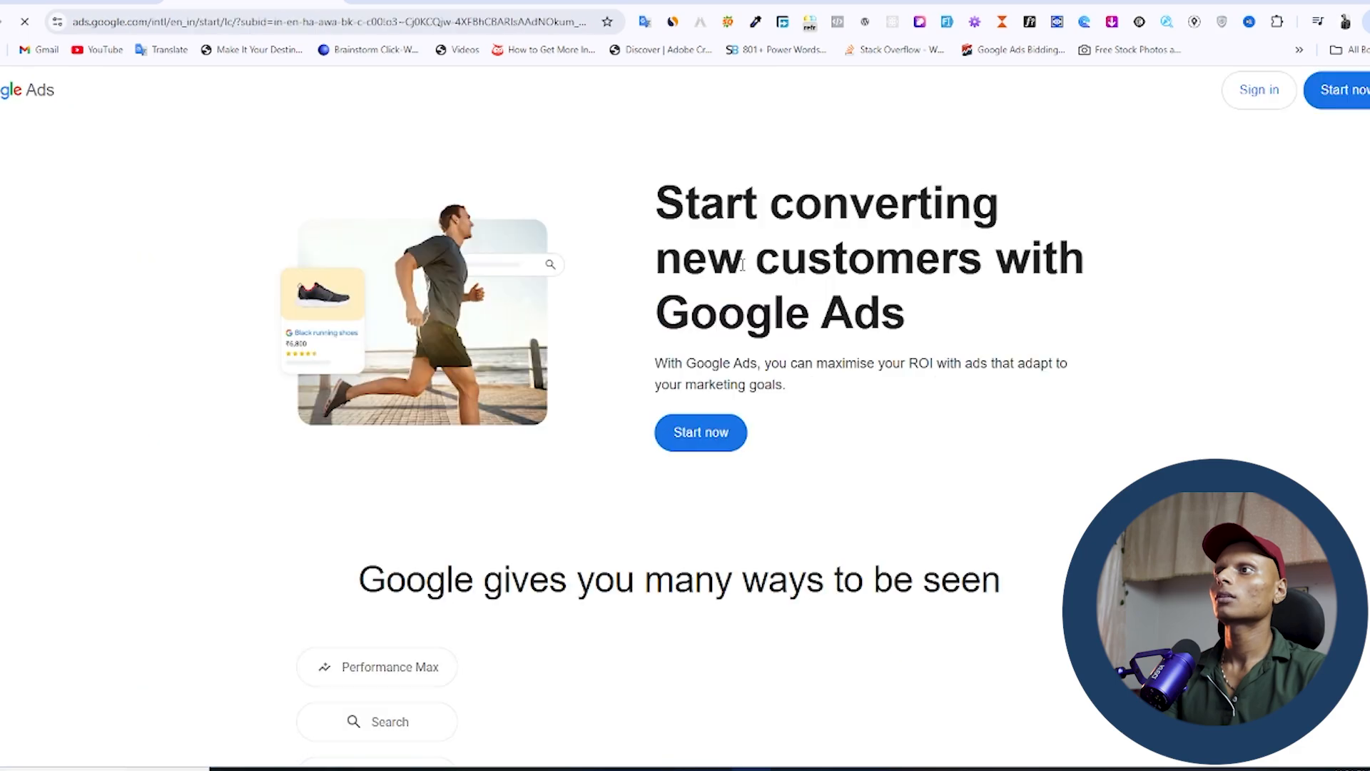
Open the active Google Ads account, the one that is neither cancelled nor still being set up
click(1316, 105)
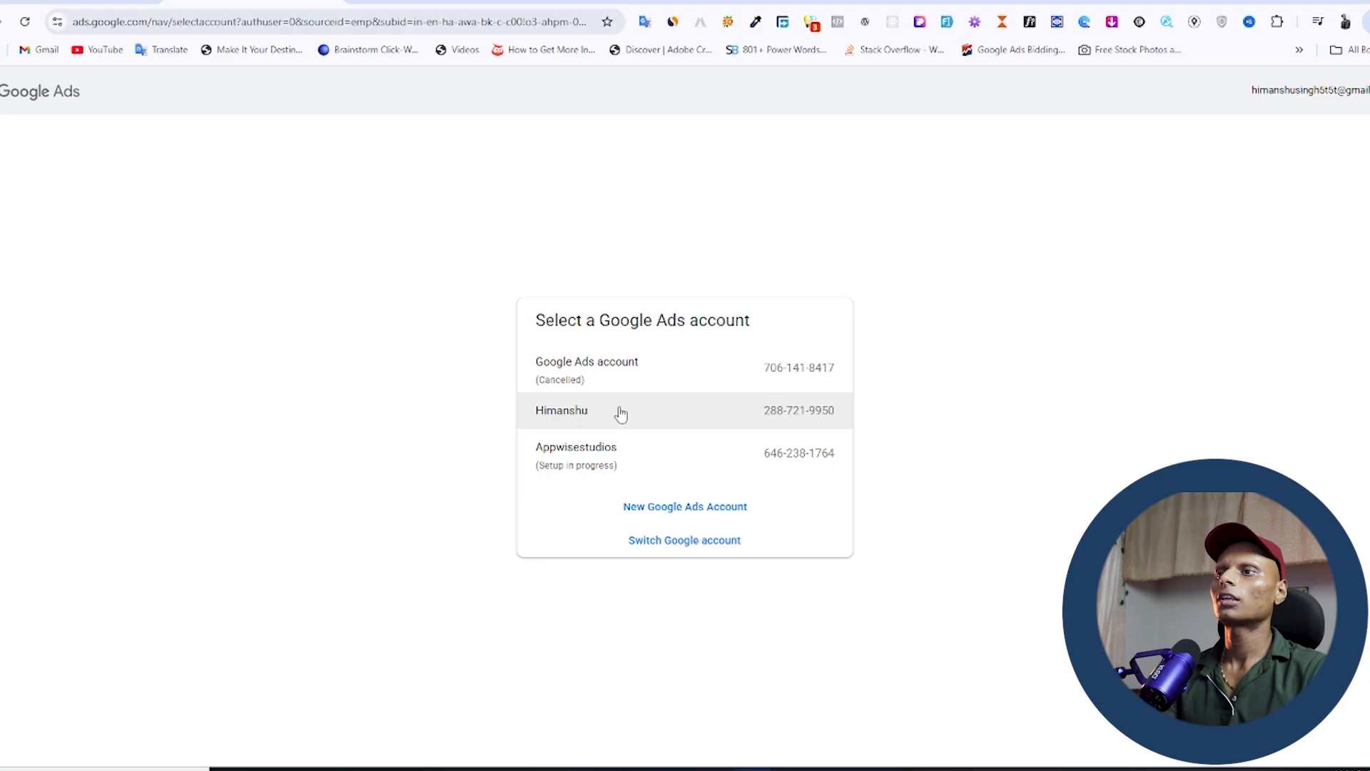
click(590, 409)
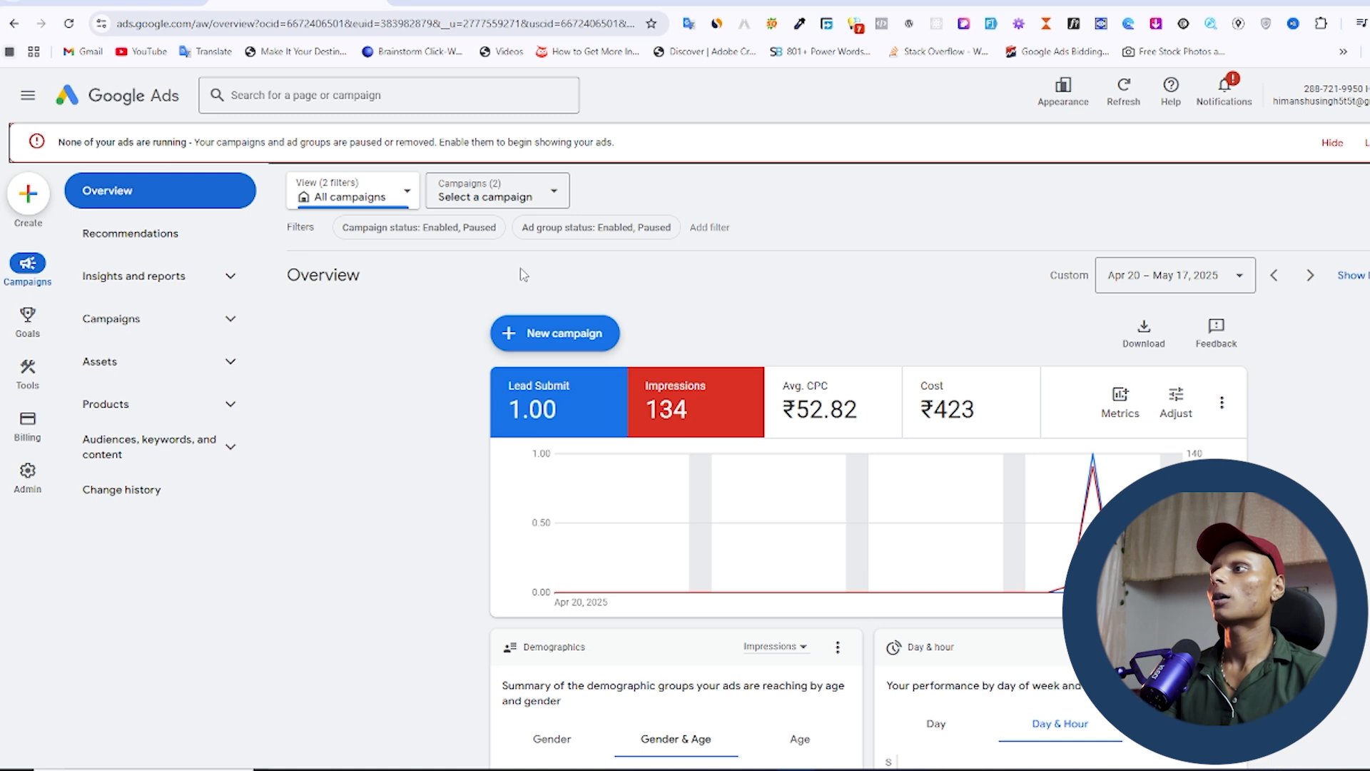
Start a new campaign without guidance and choose Search as the campaign type
click(21, 212)
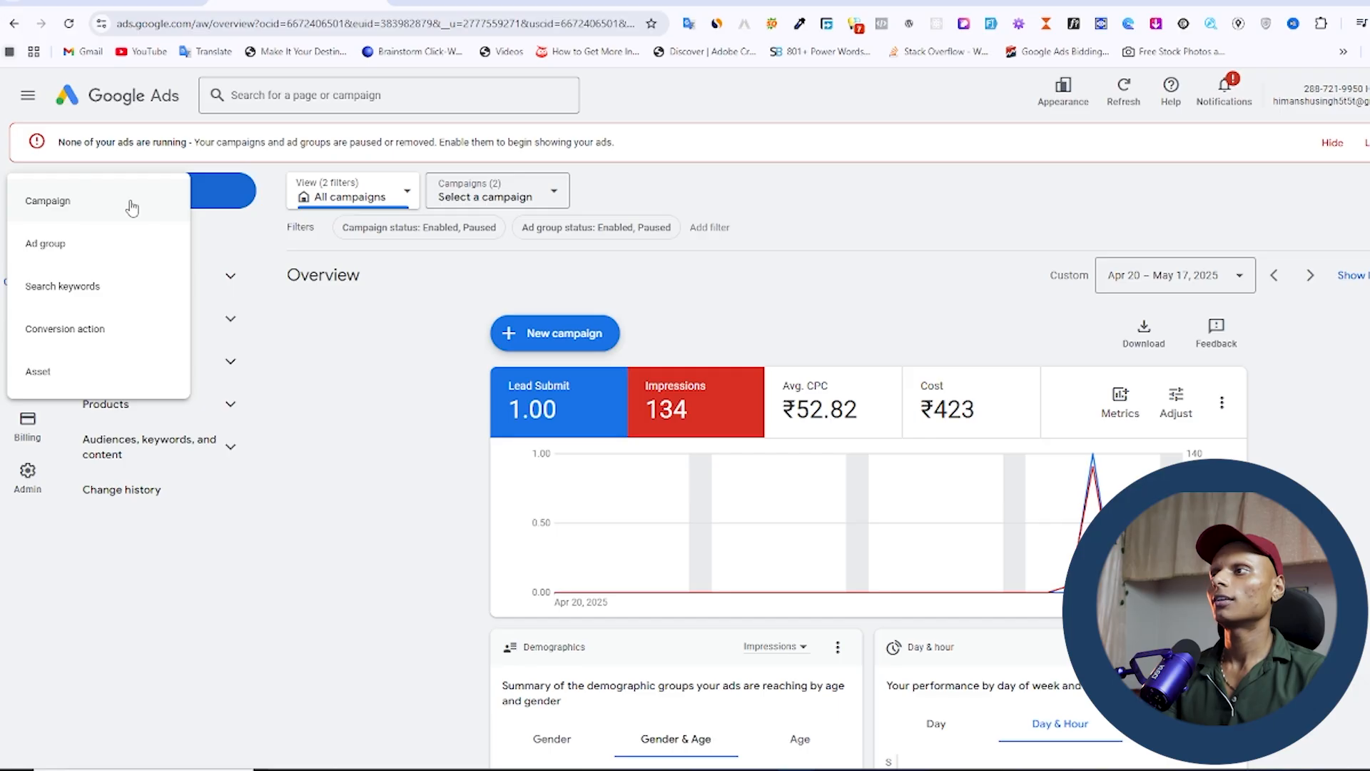
click(99, 208)
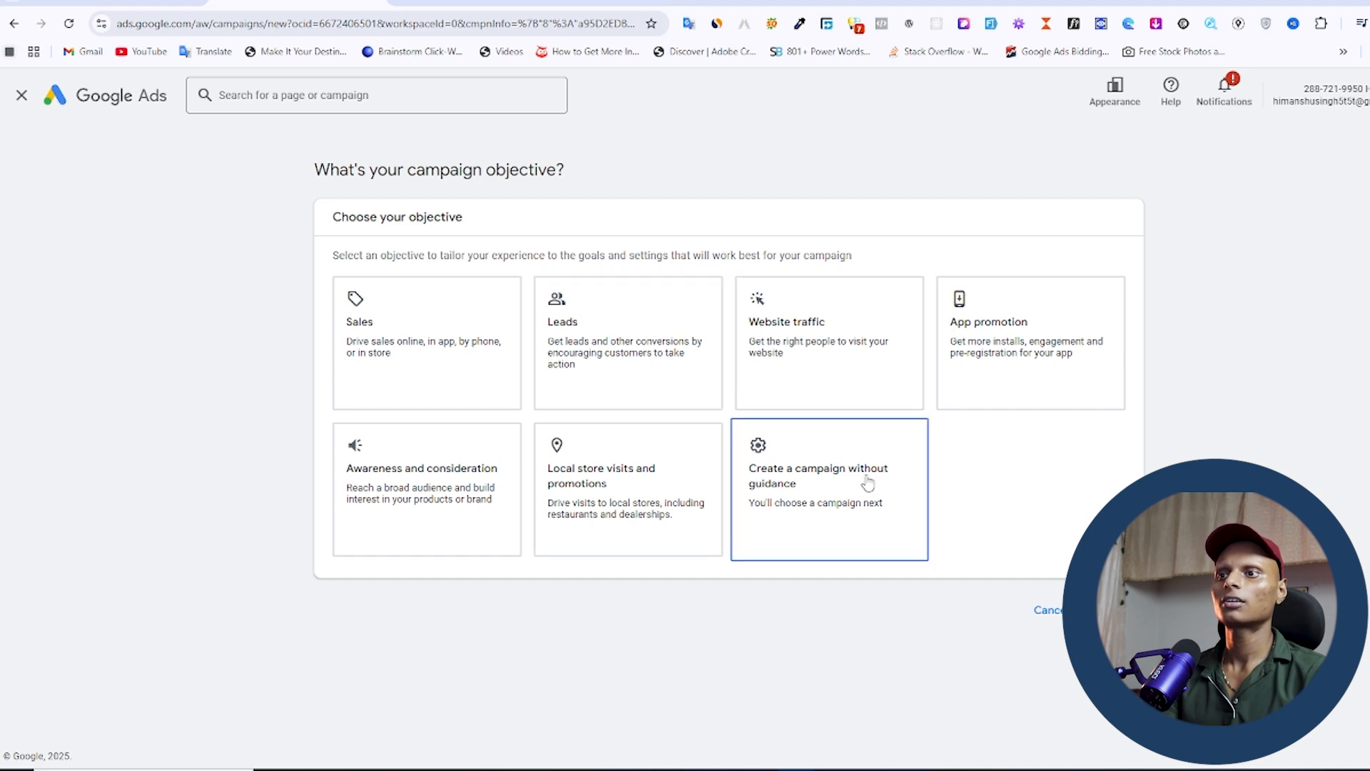
click(824, 503)
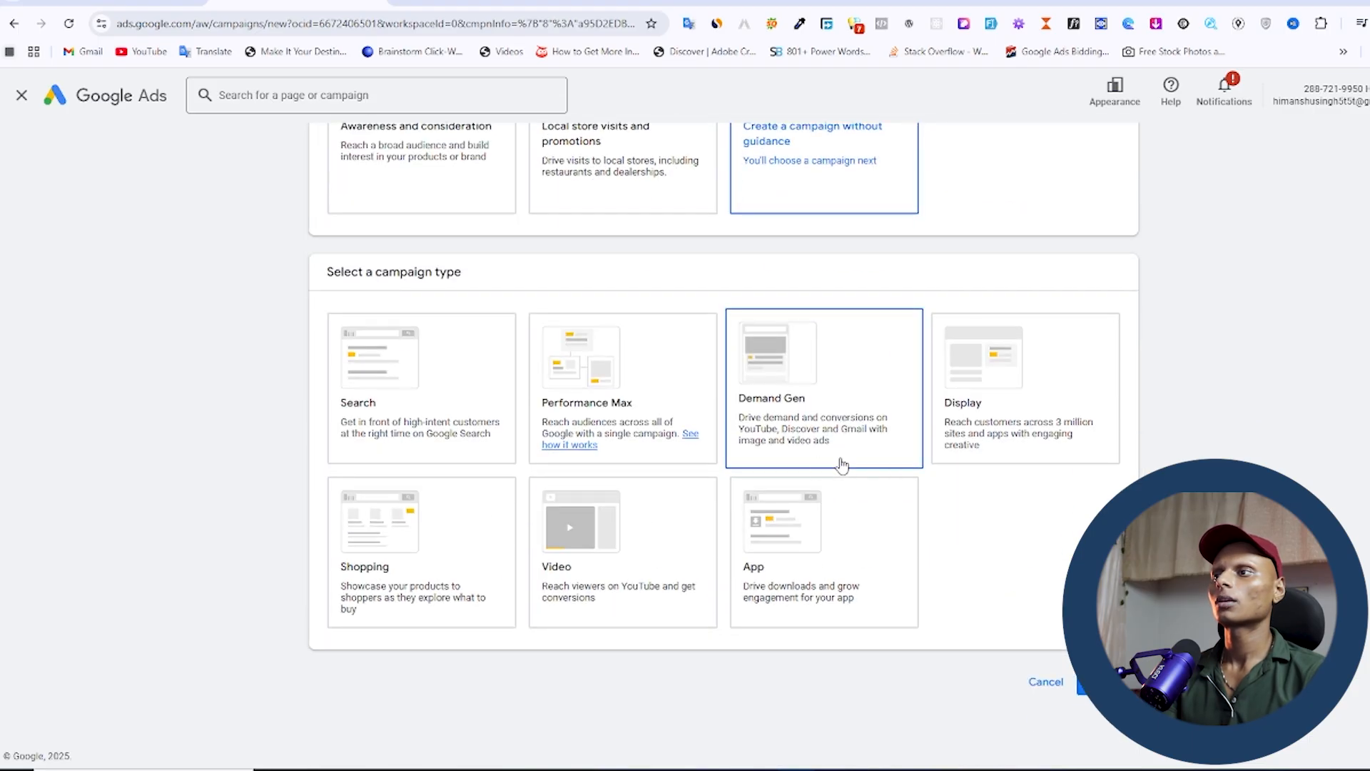
click(389, 378)
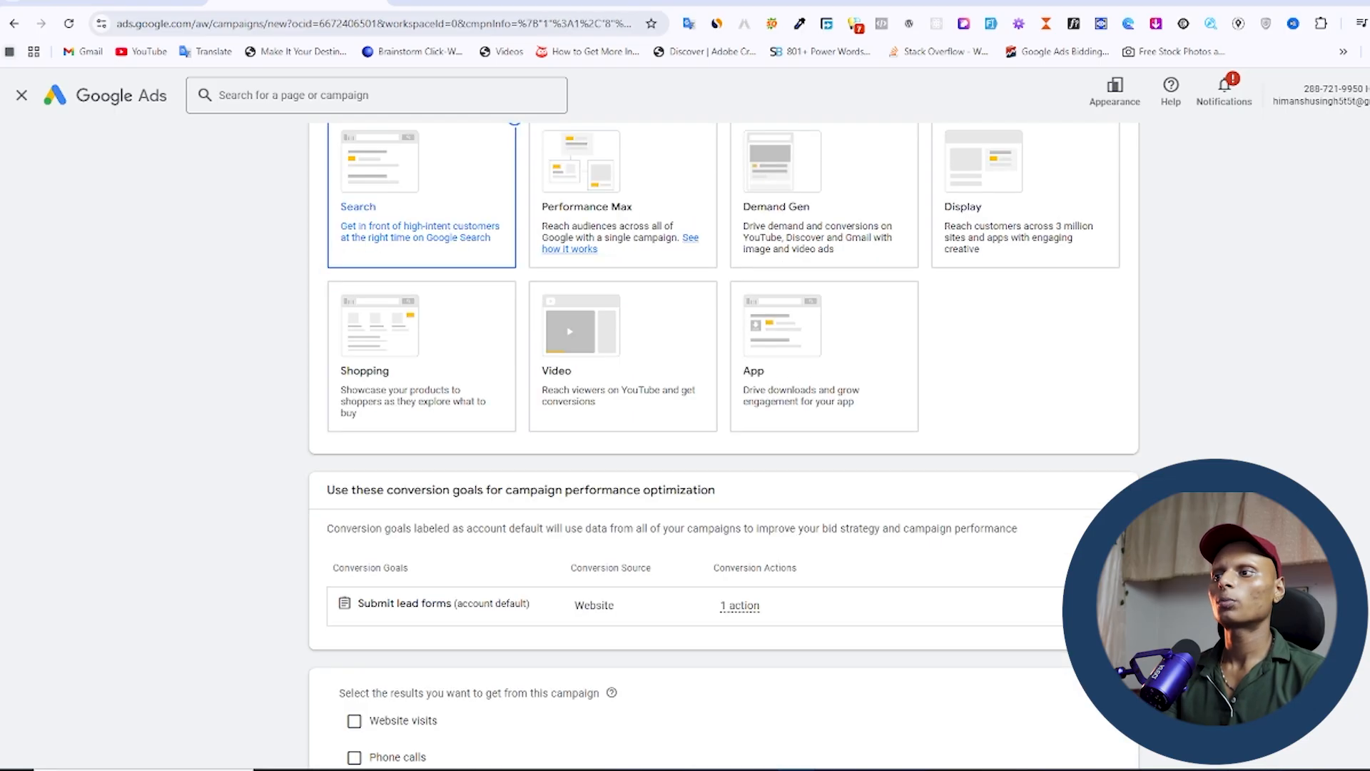
Select Website visits as the desired campaign result, enter the business's website address and continue
scroll(1049, 550, down, 2)
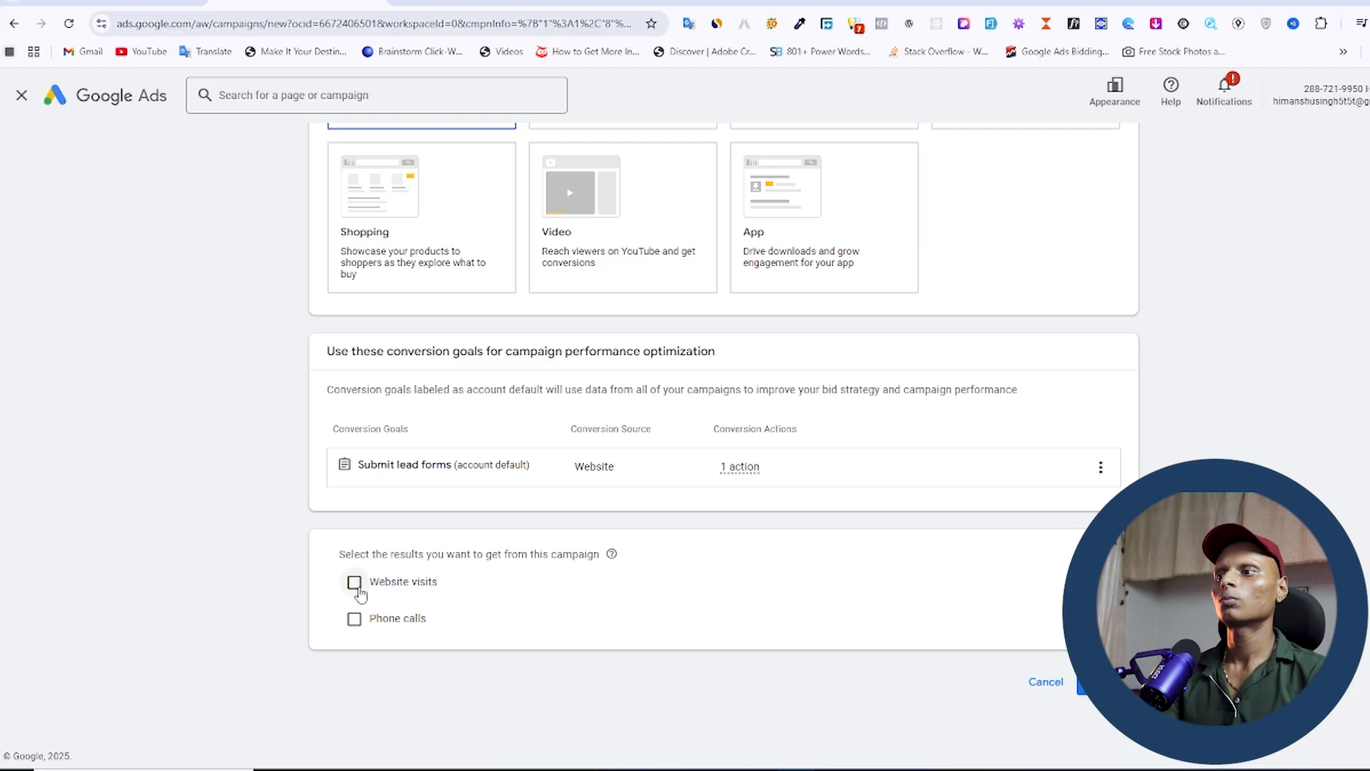
click(354, 583)
click(525, 615)
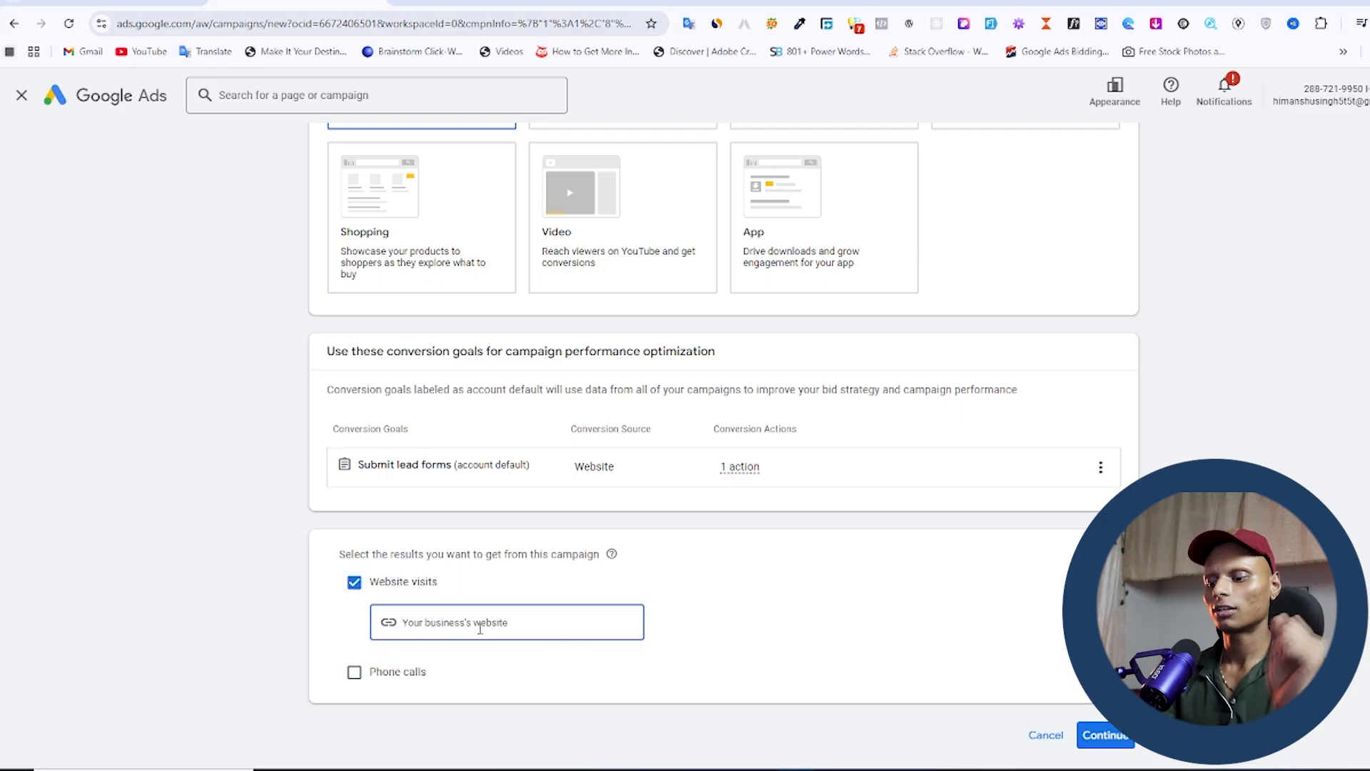
text(h)
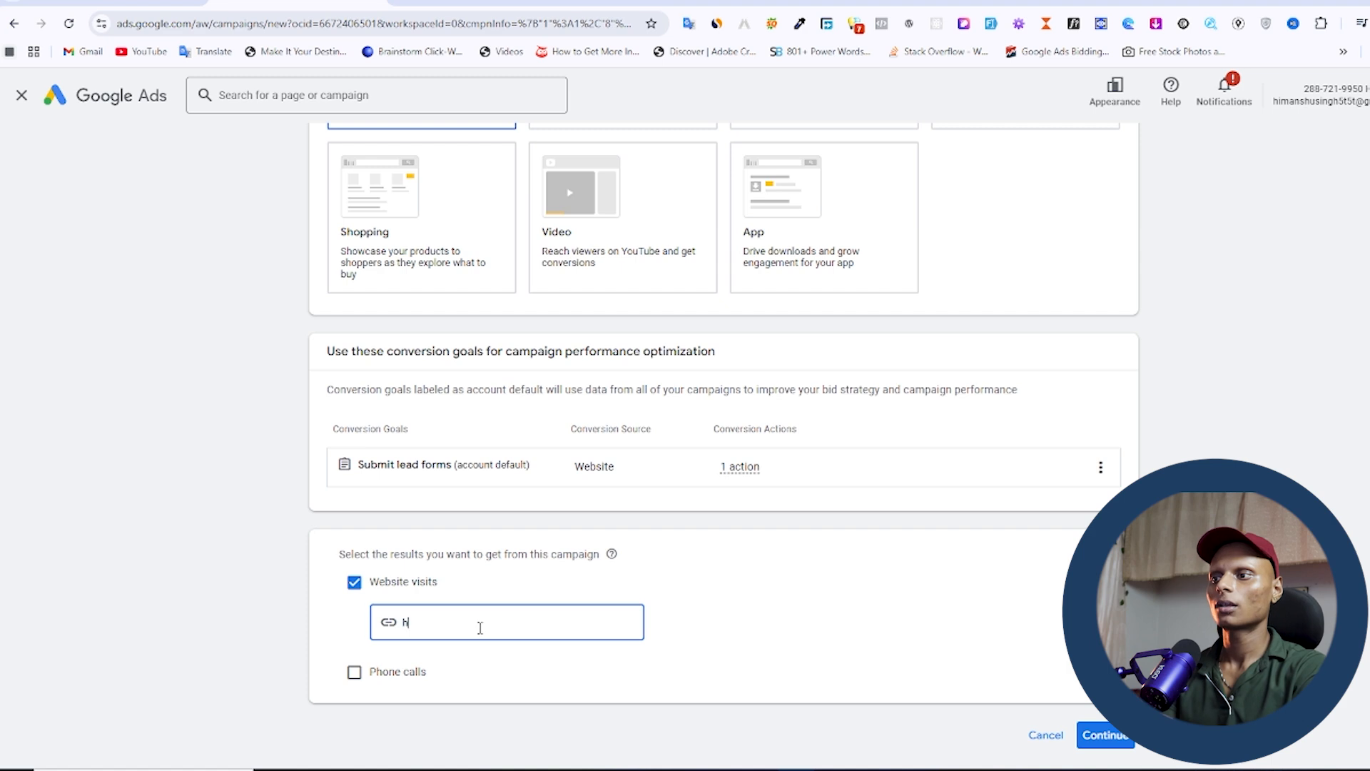
text(imnnshus)
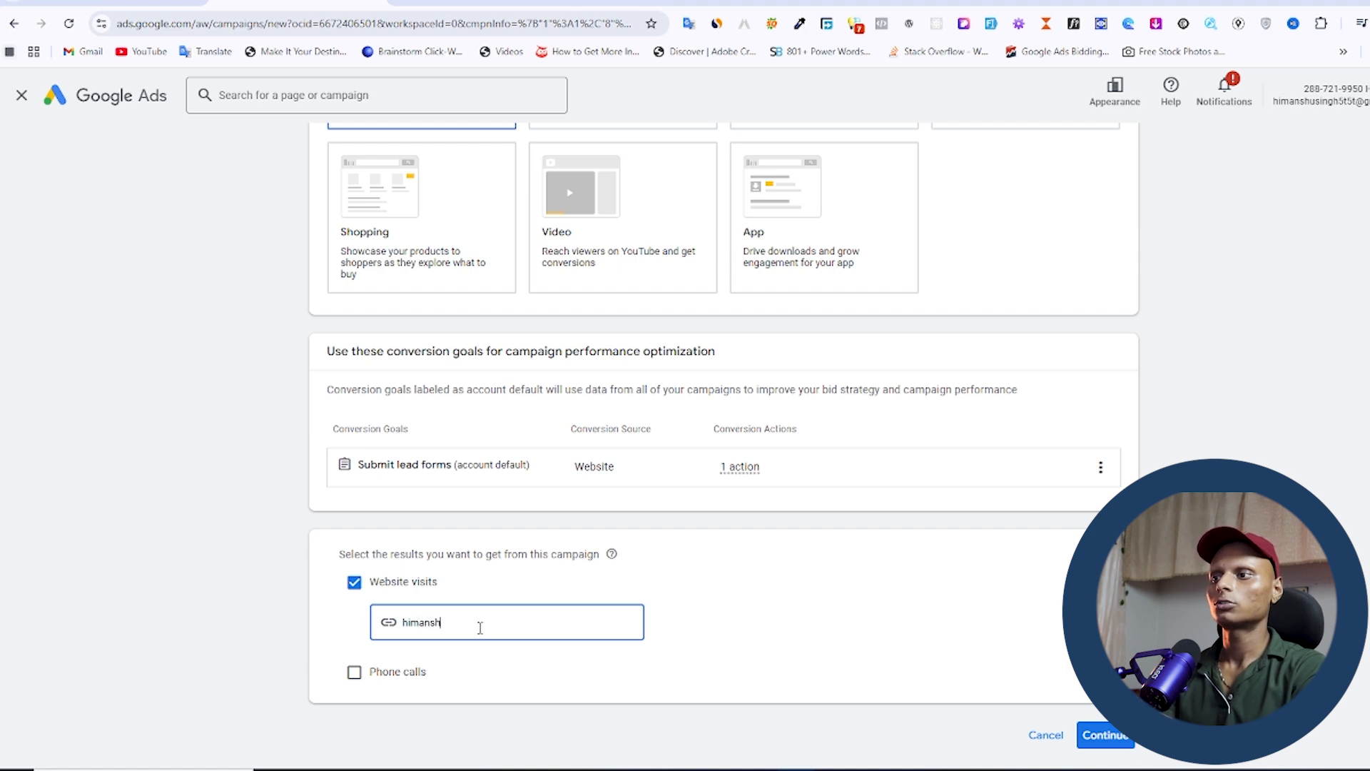
key(BackSpace)
text(dm.pro)
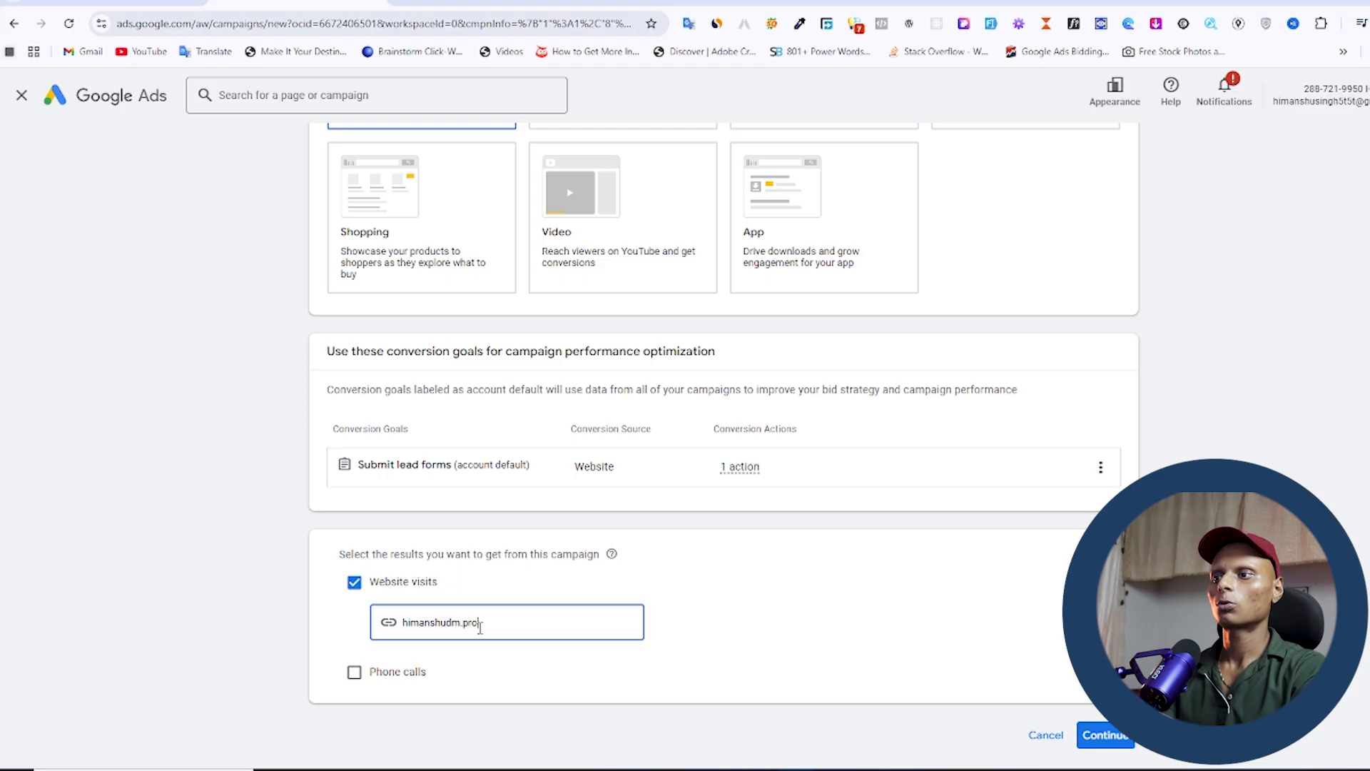
click(742, 640)
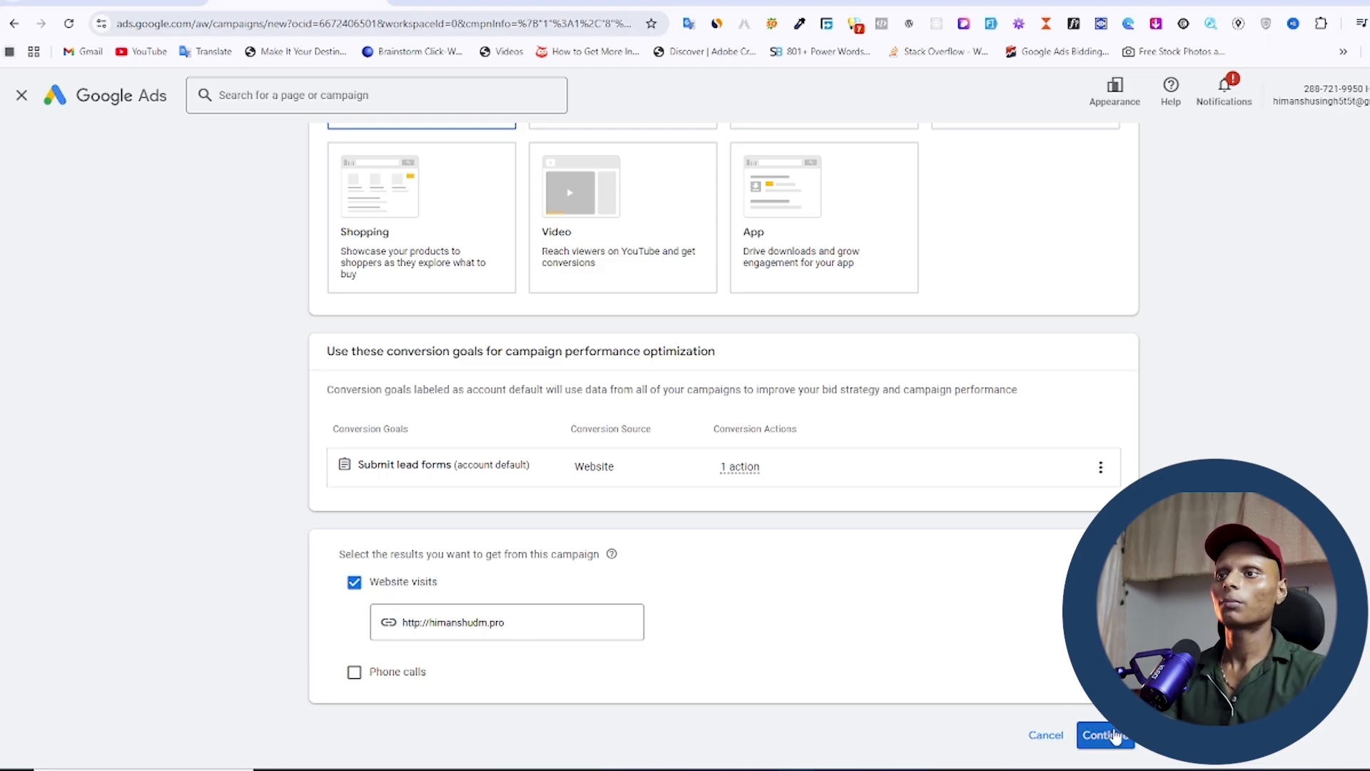
click(1116, 735)
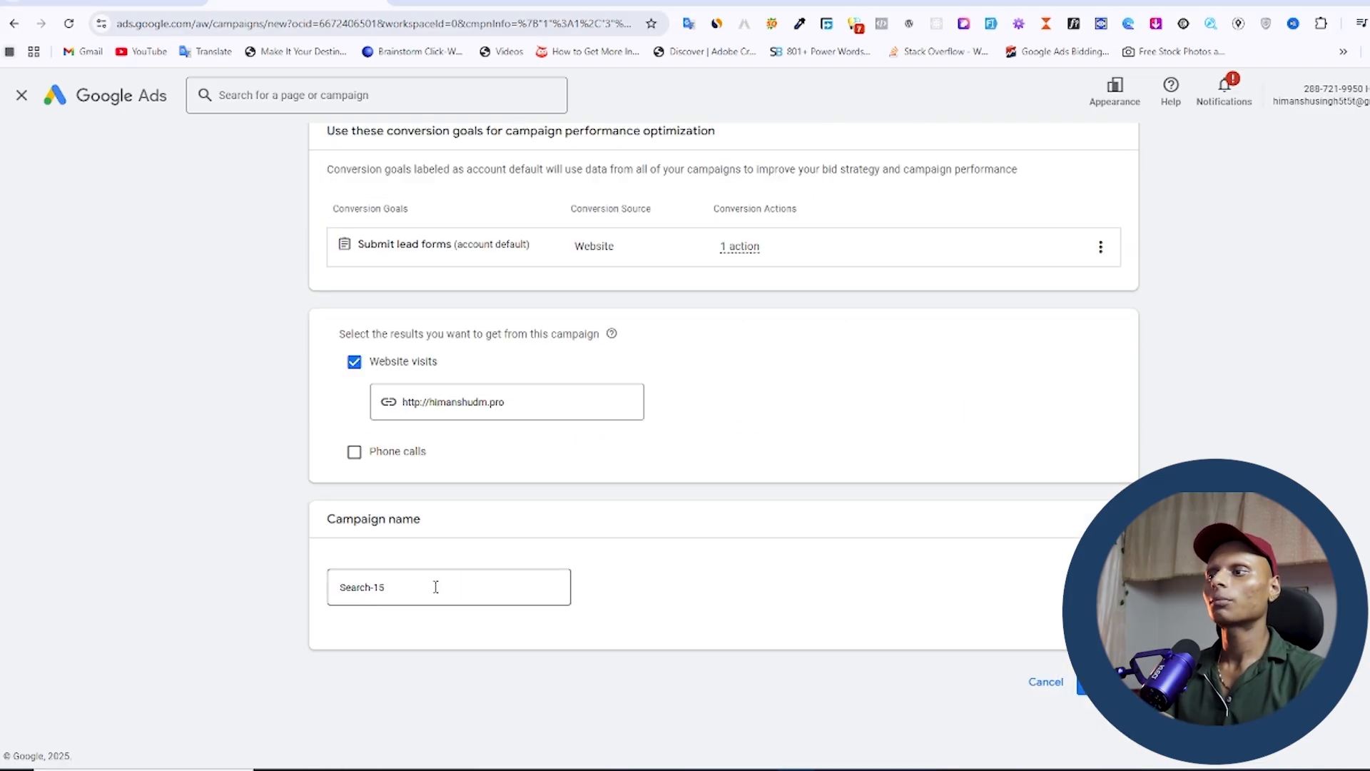
Name the campaign "Demo Search campaign" and start it as a new campaign instead of the saved draft
drag(446, 589, 294, 600)
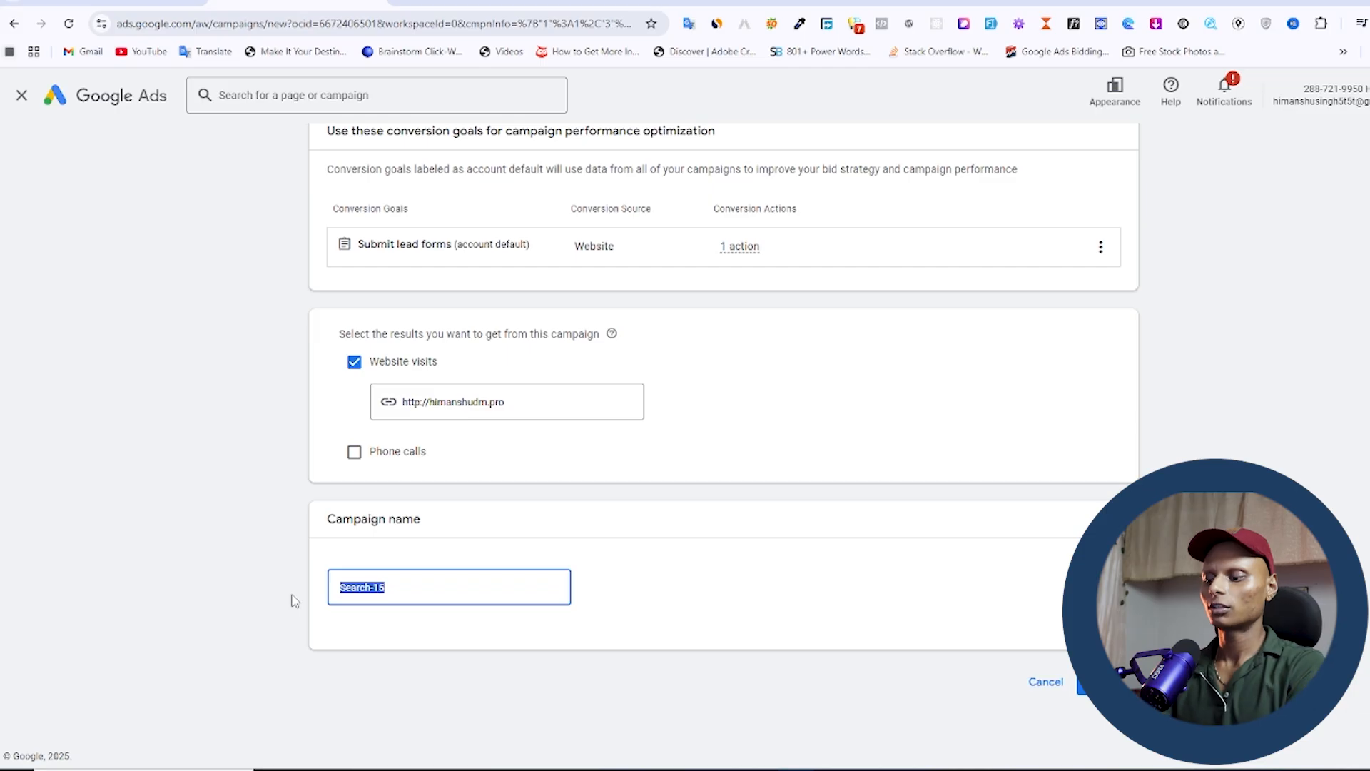
text(Demo )
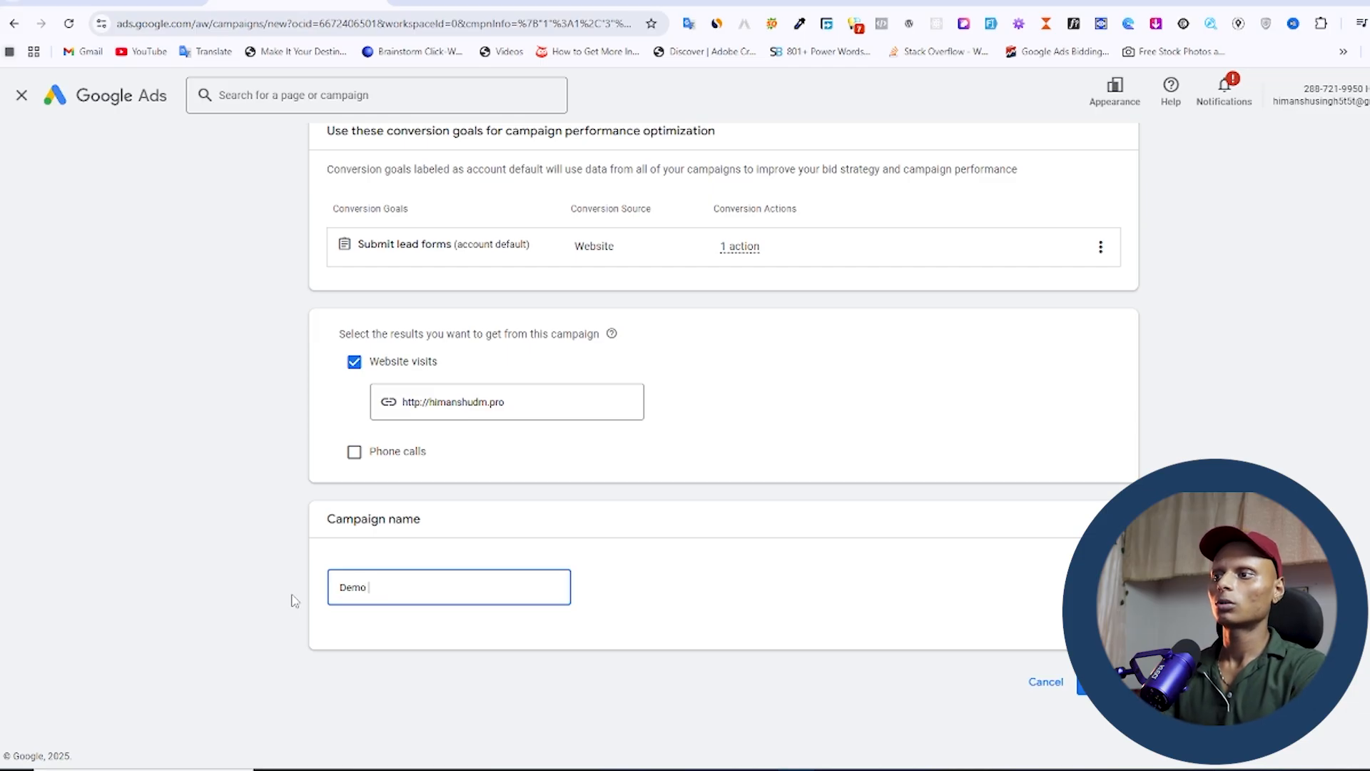
text(Search campaign)
key(BackSpace)
key(BackSpace)
key(BackSpace)
text(ign)
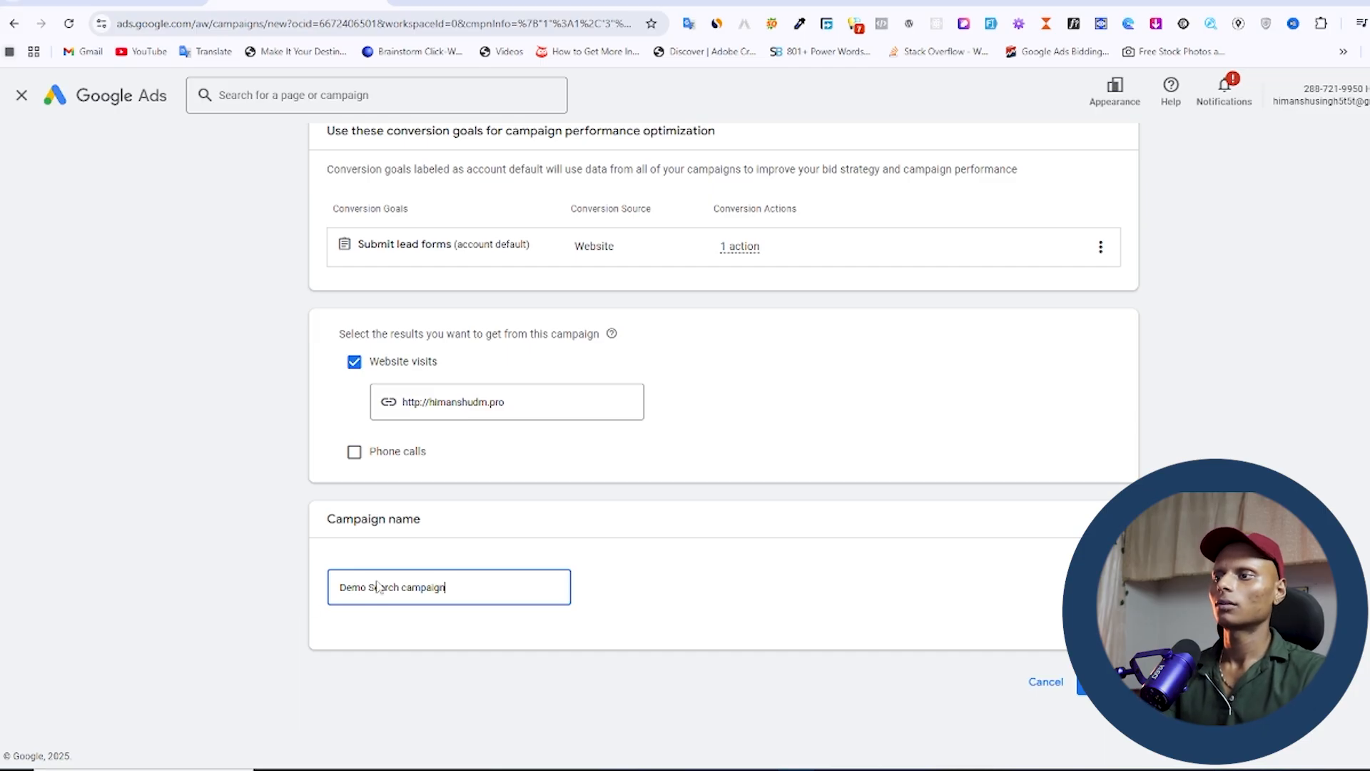
click(1079, 686)
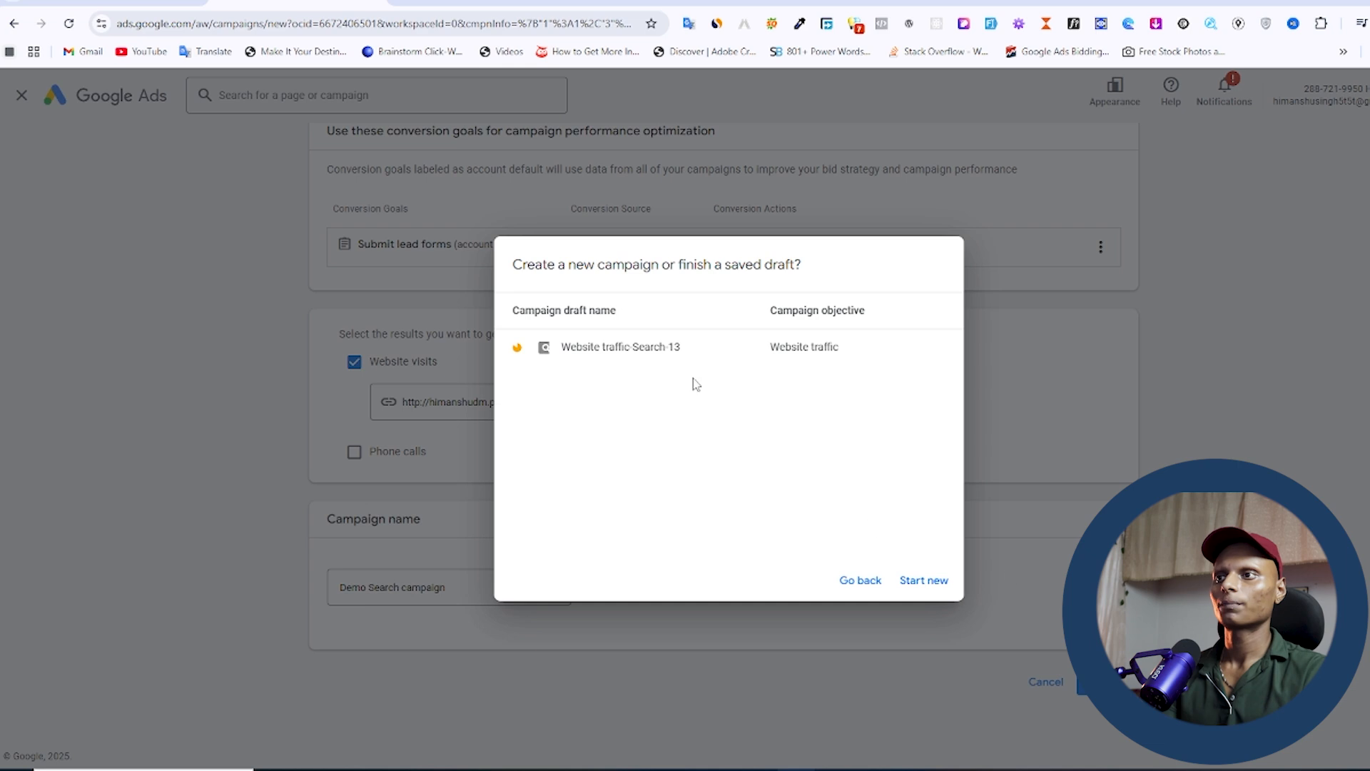
click(933, 581)
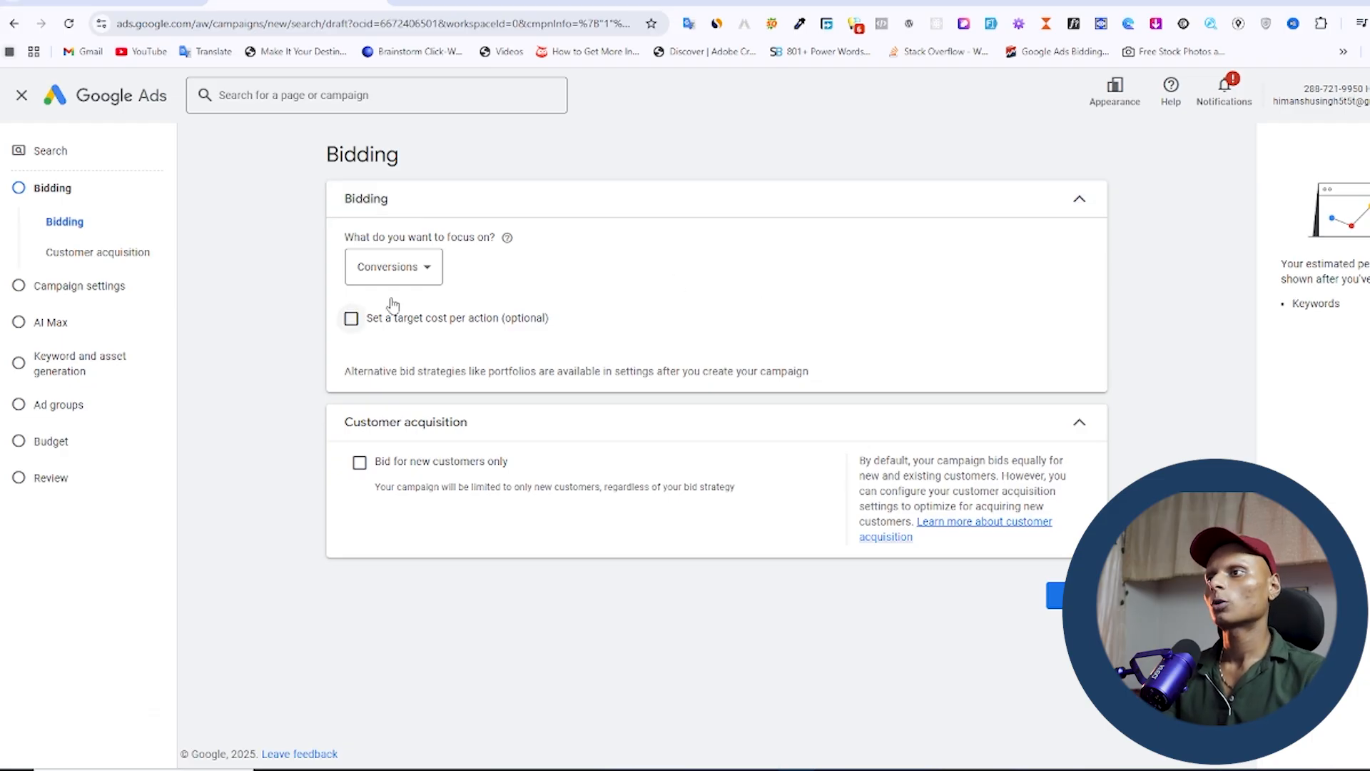
Set the bidding focus to Conversions, leave new-customer-only bidding off and proceed to the campaign settings
click(391, 275)
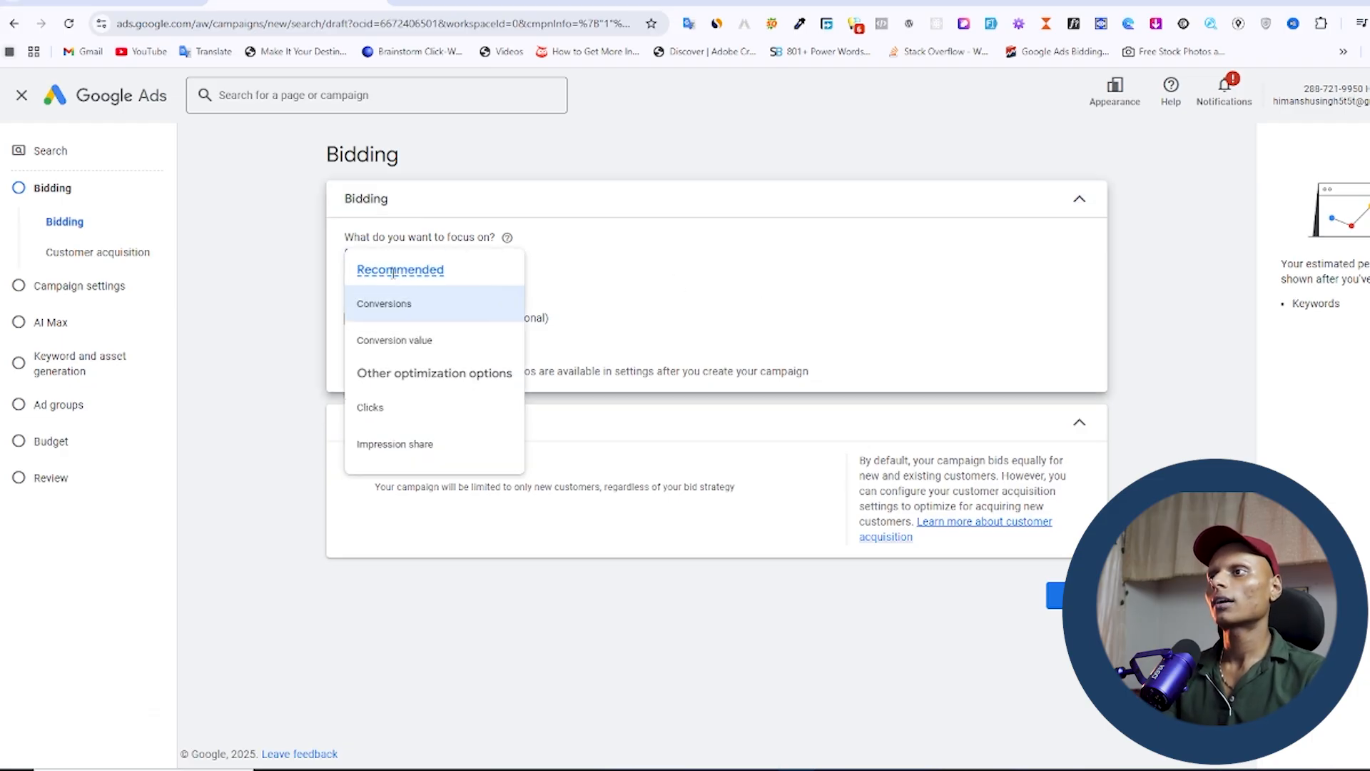
click(468, 312)
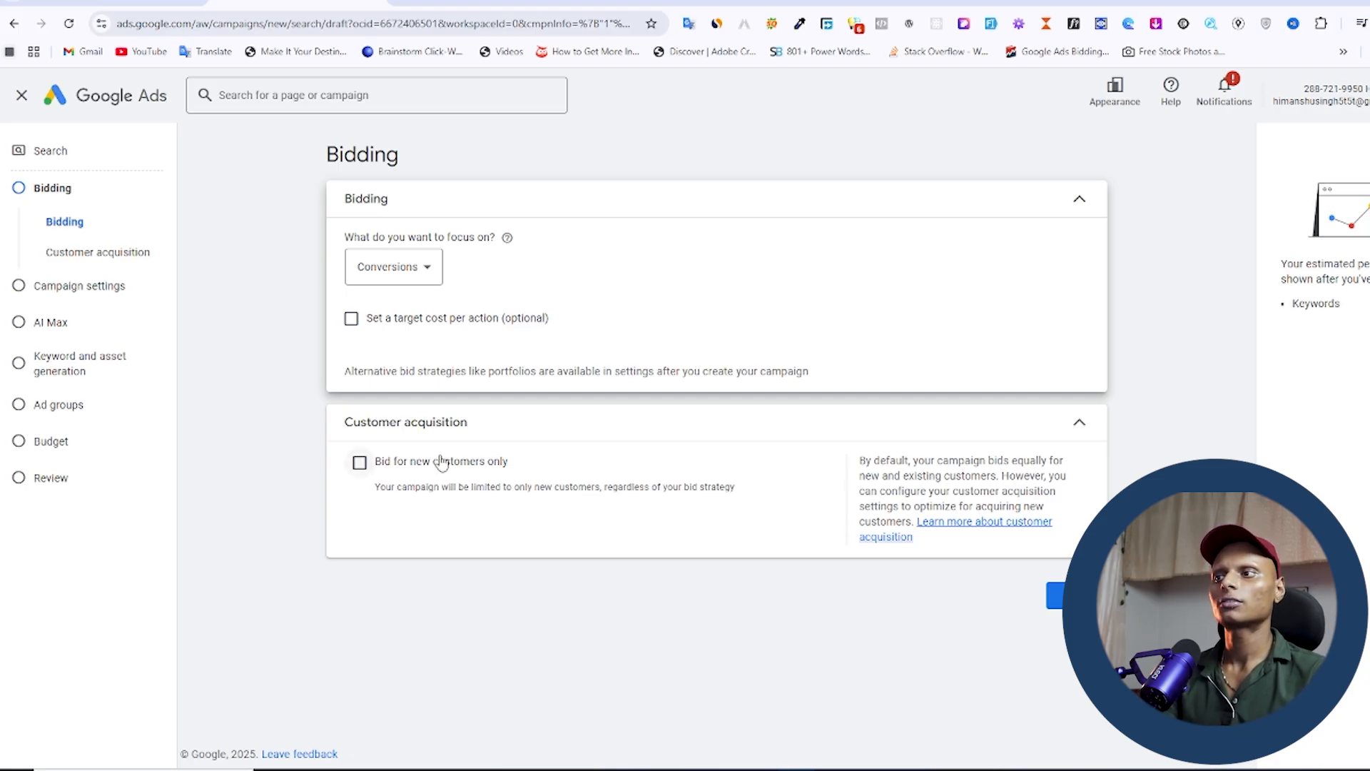
click(360, 463)
click(360, 465)
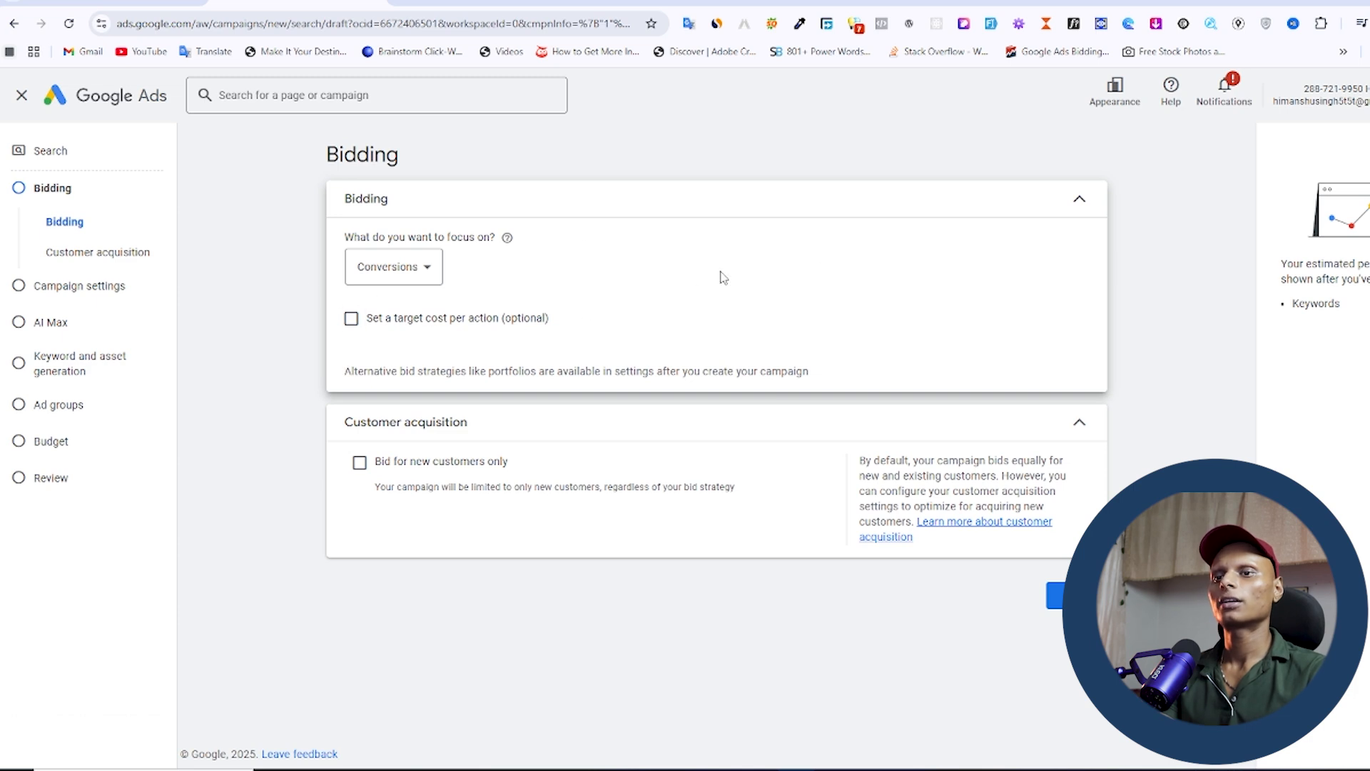
click(1054, 595)
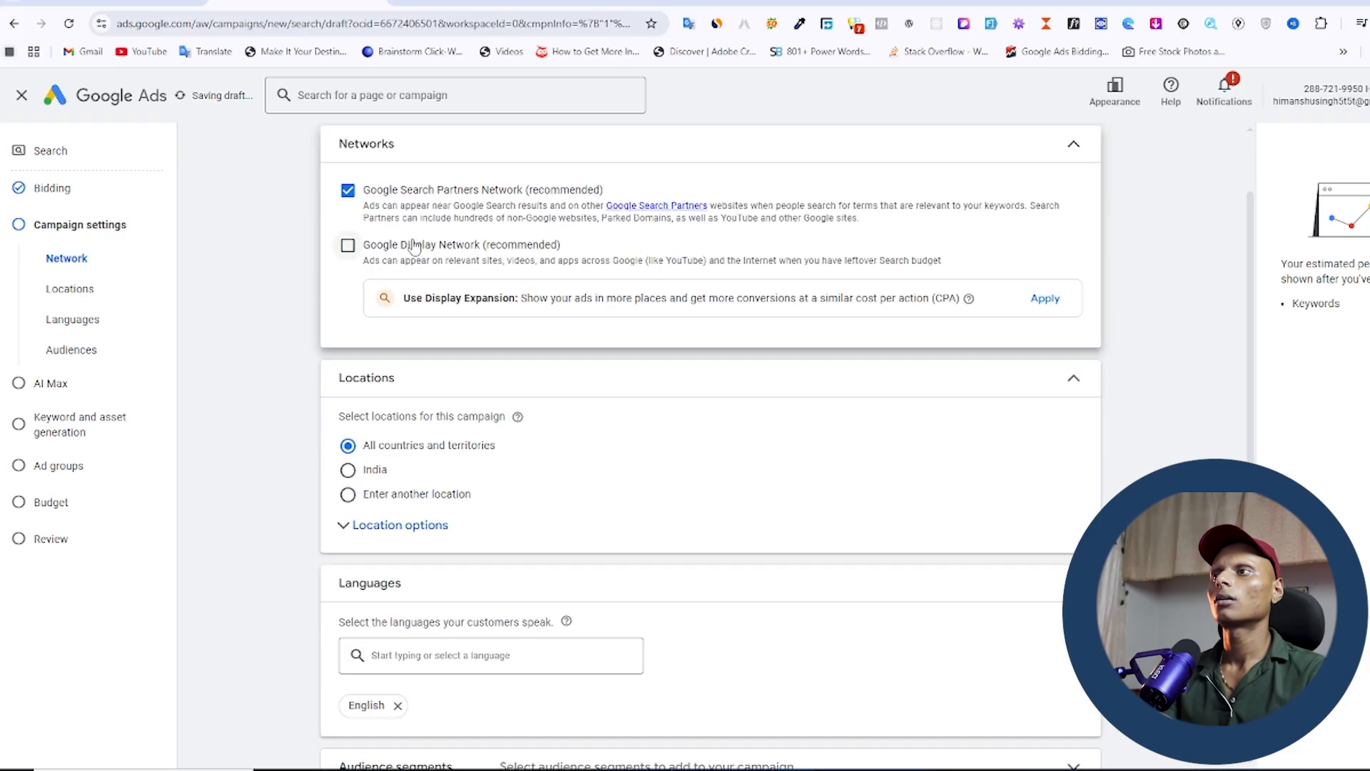
Exclude the Google Search Partners Network from the campaign's networks
click(348, 266)
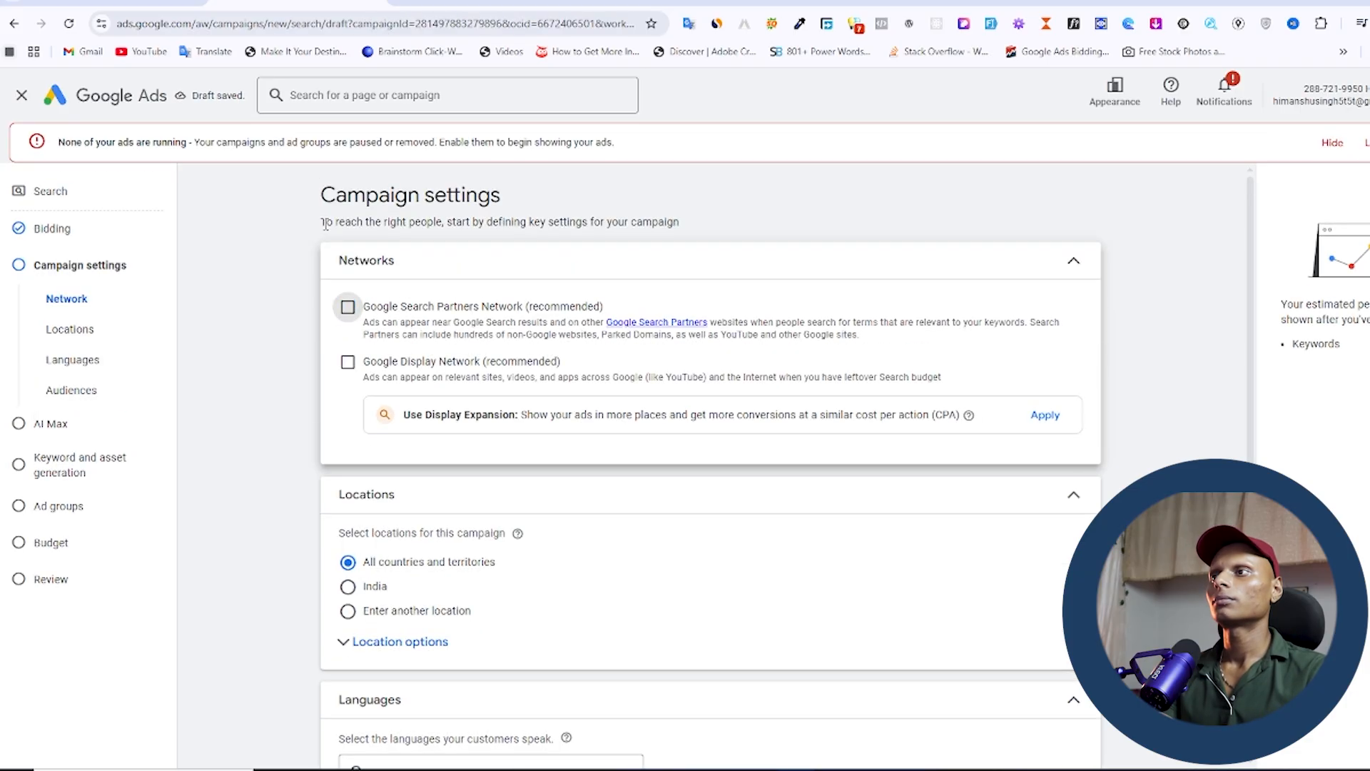
scroll(421, 382, down, 2)
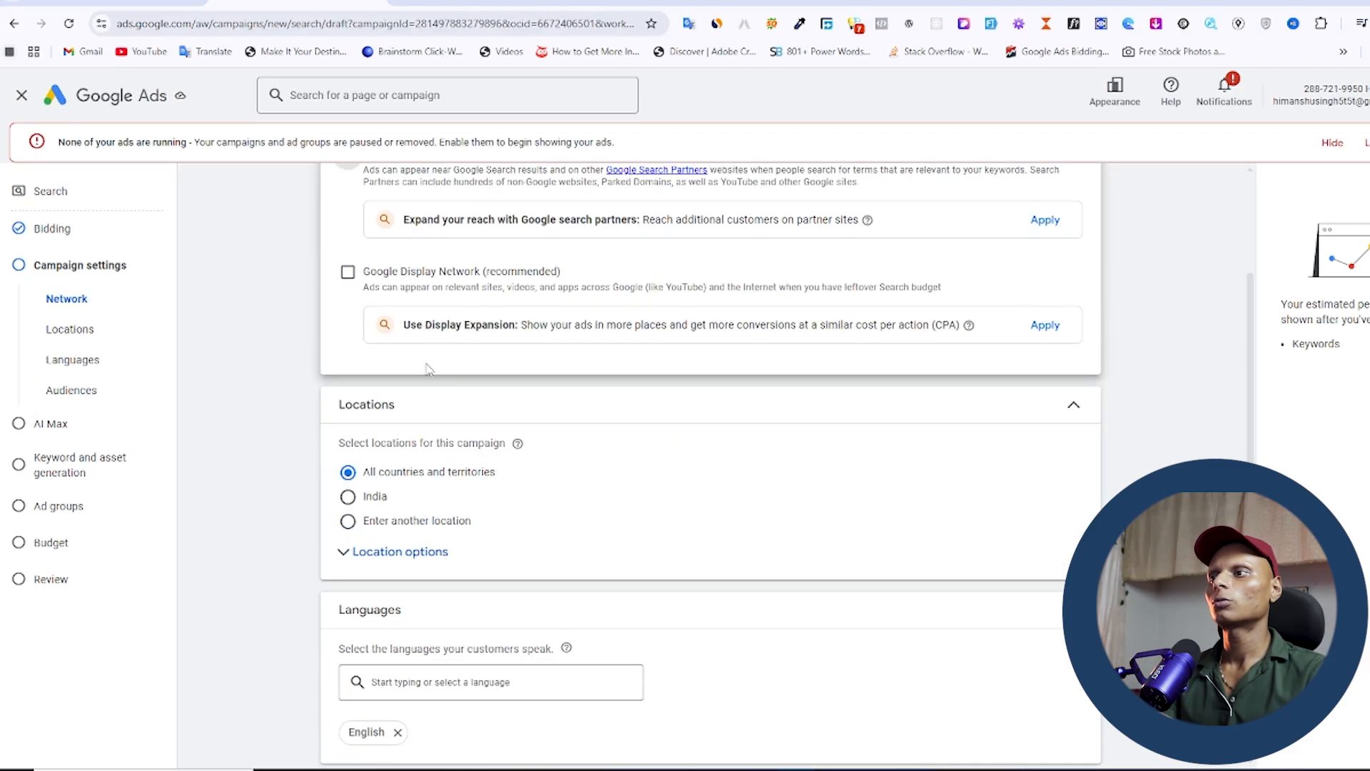
scroll(425, 381, down, 2)
scroll(399, 314, up, 2)
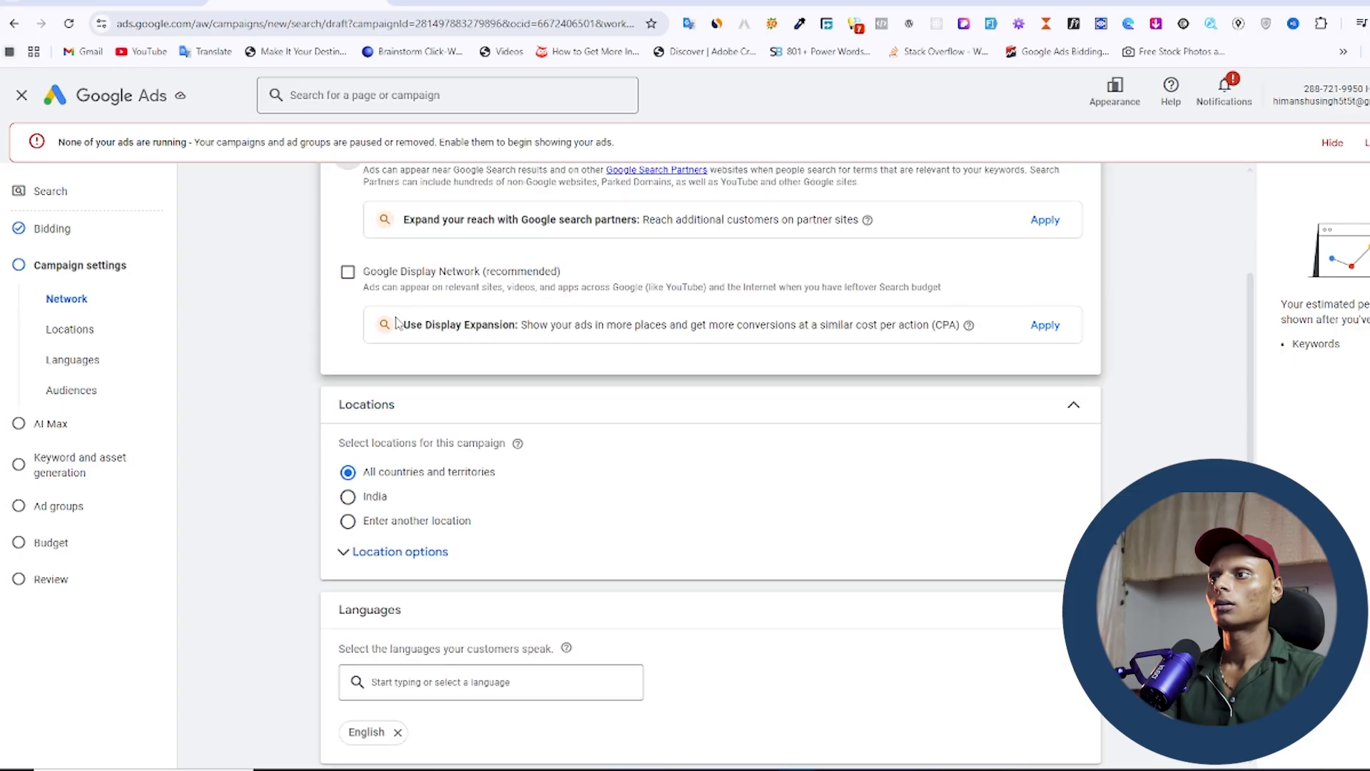
Choose to target another location and include the city Delhi, Delhi, India through the advanced location search
scroll(394, 328, down, 1)
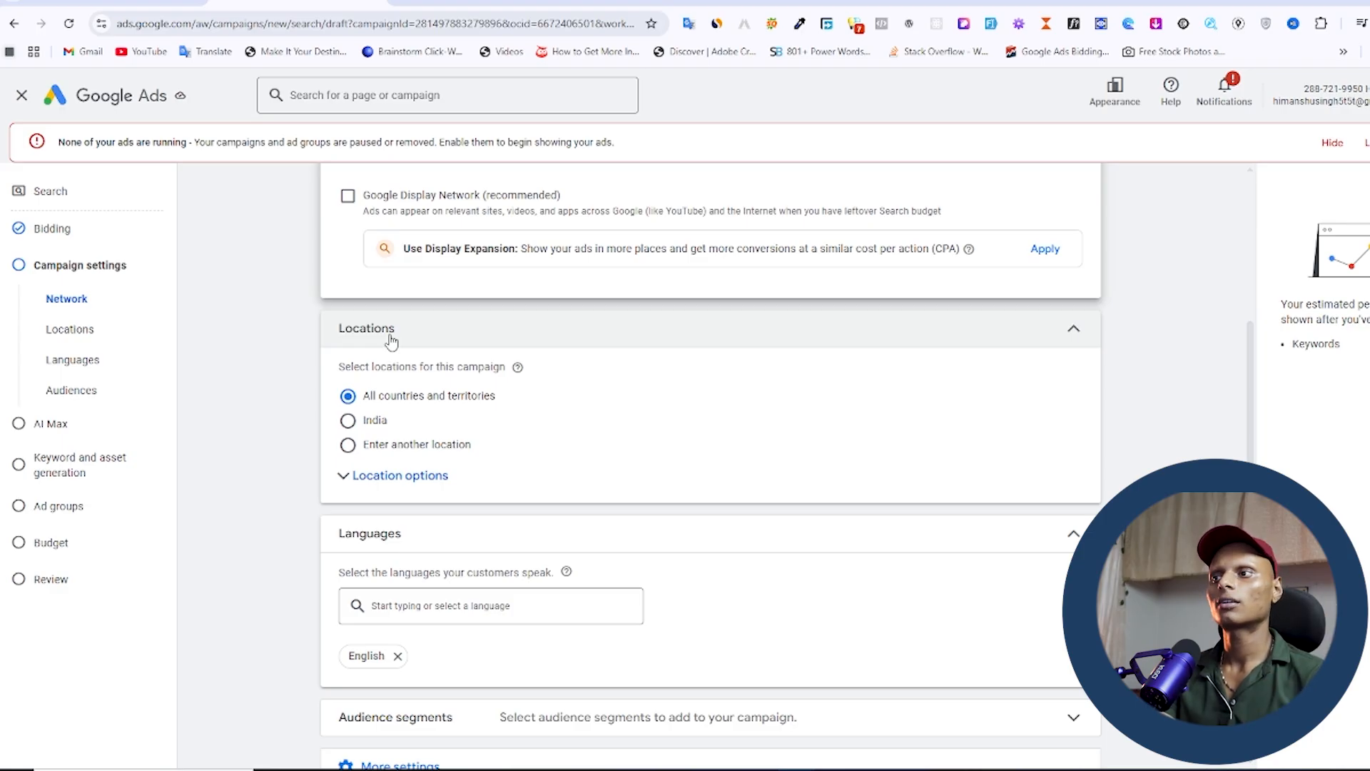
click(349, 446)
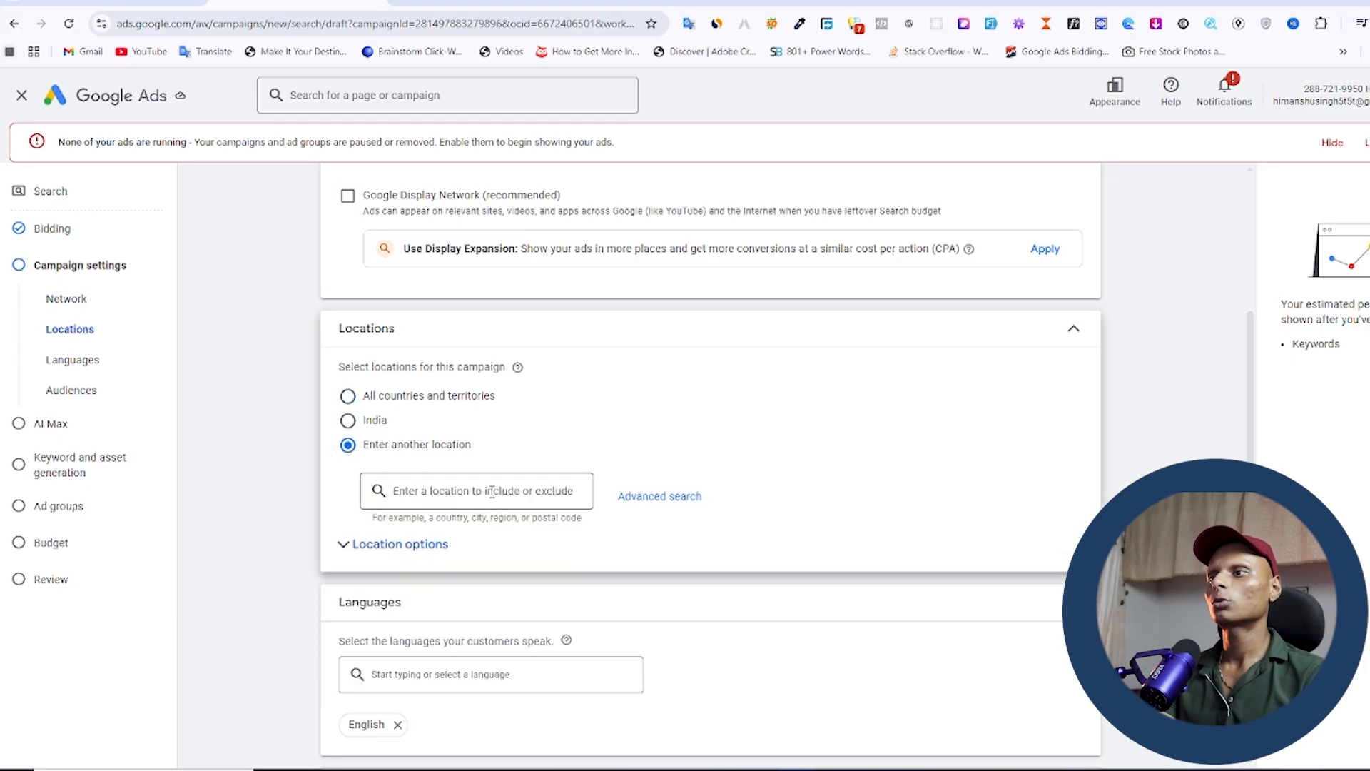
click(682, 499)
click(488, 300)
text(d)
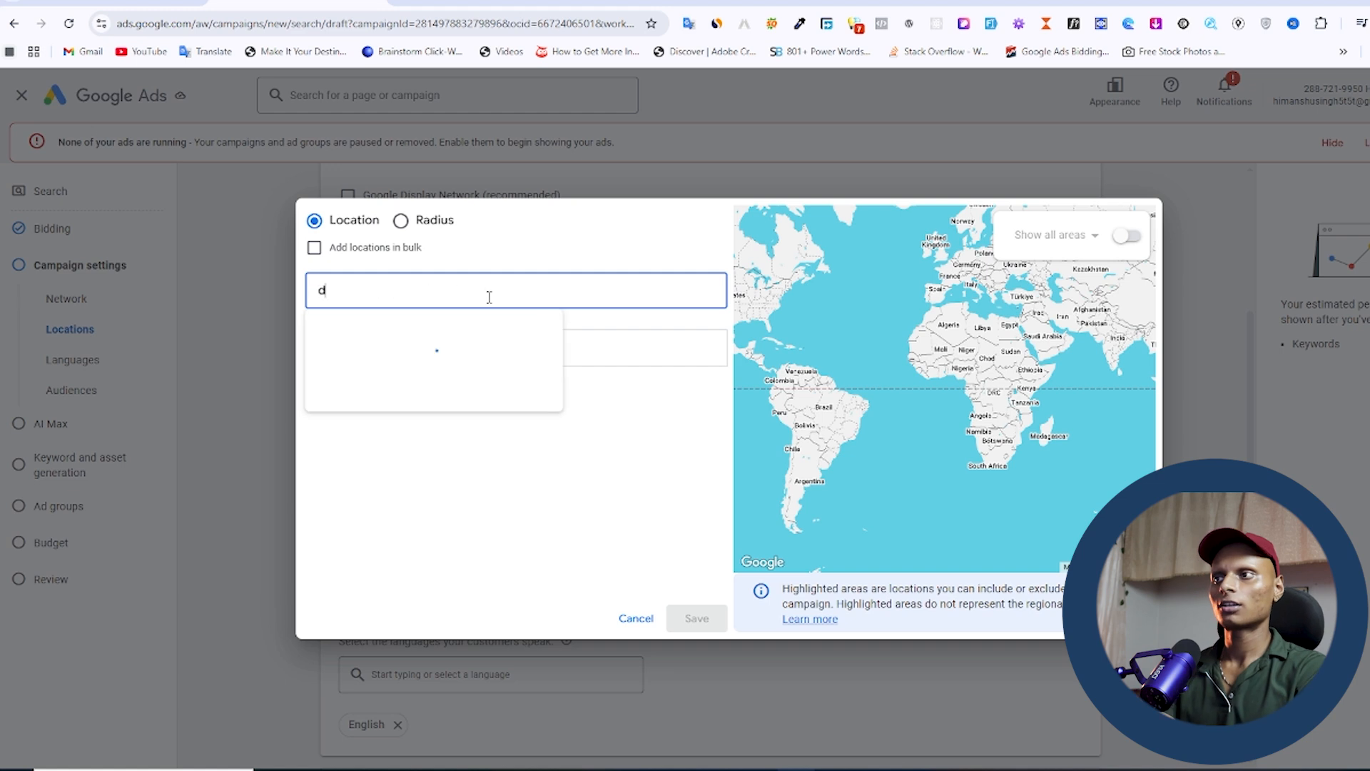
text(elhi)
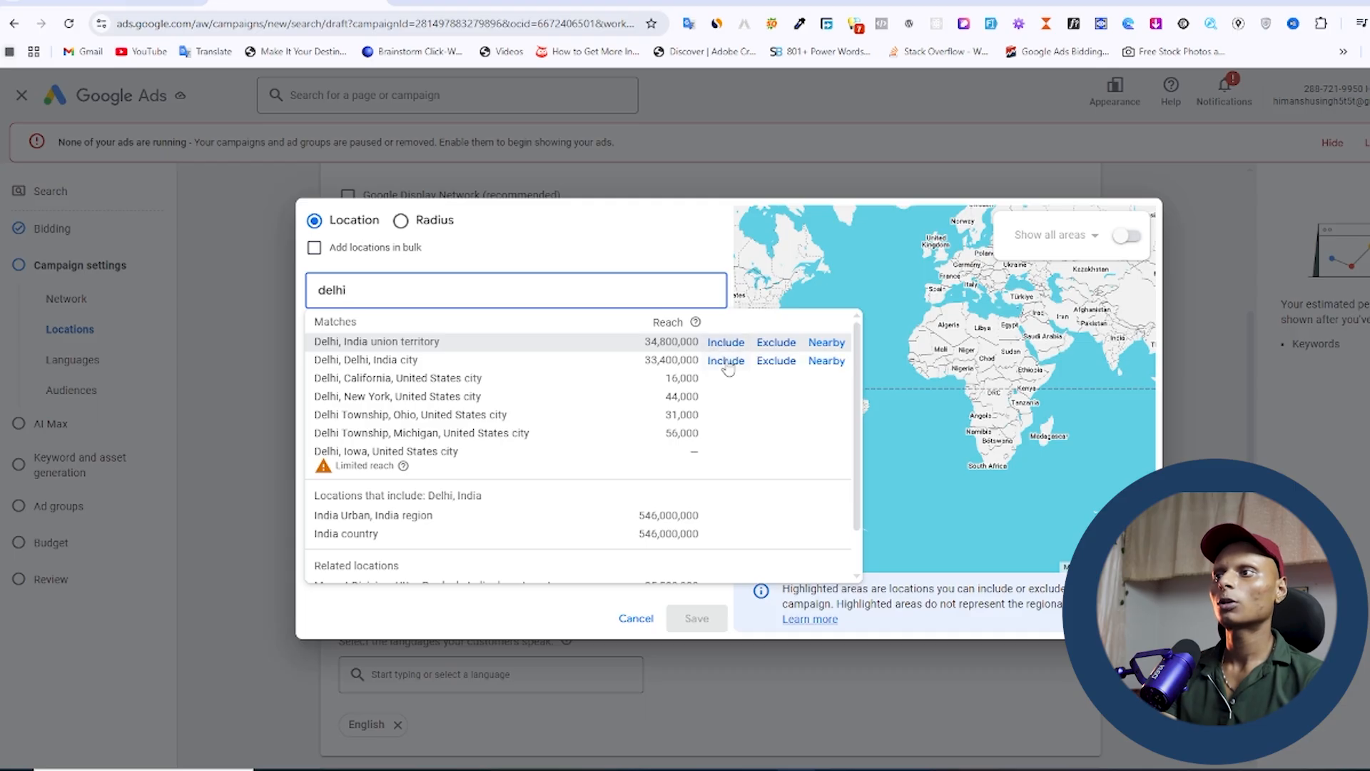
click(726, 362)
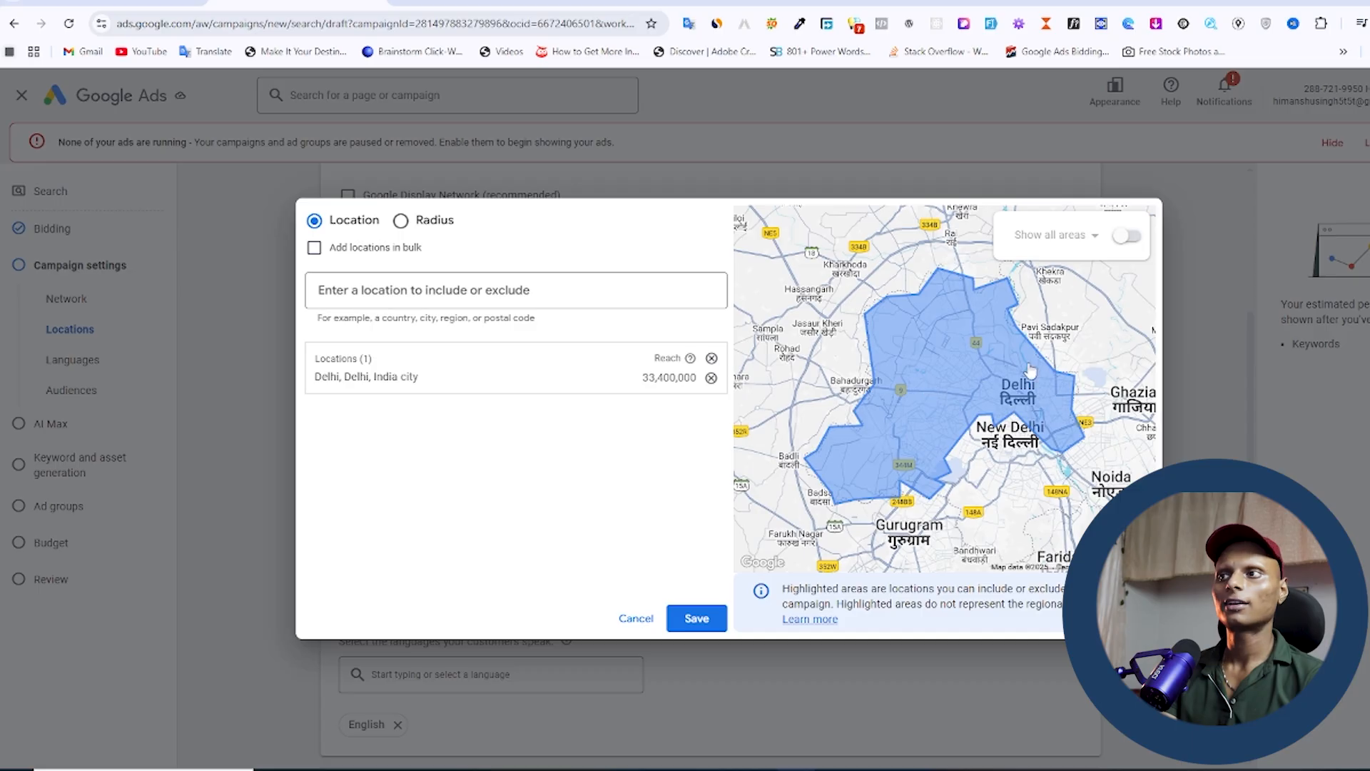
click(401, 222)
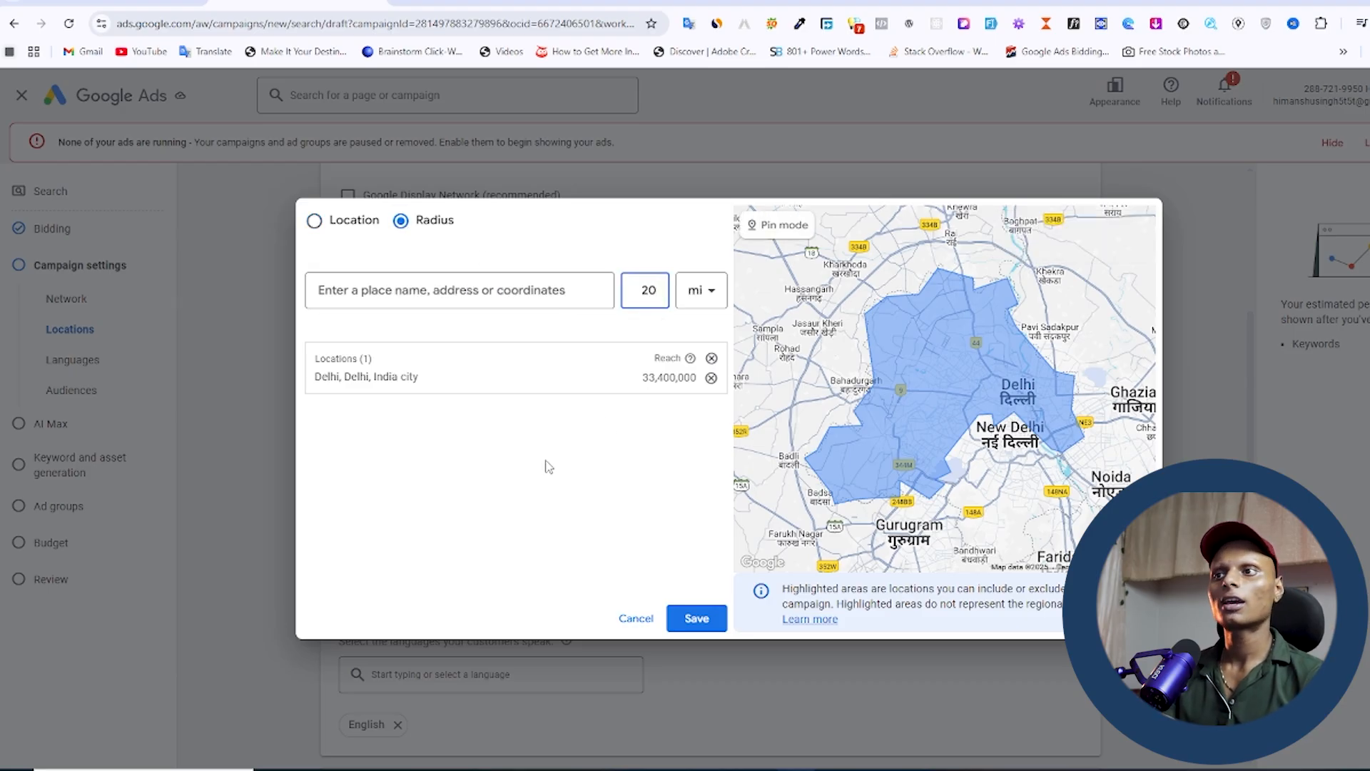
click(709, 293)
click(705, 336)
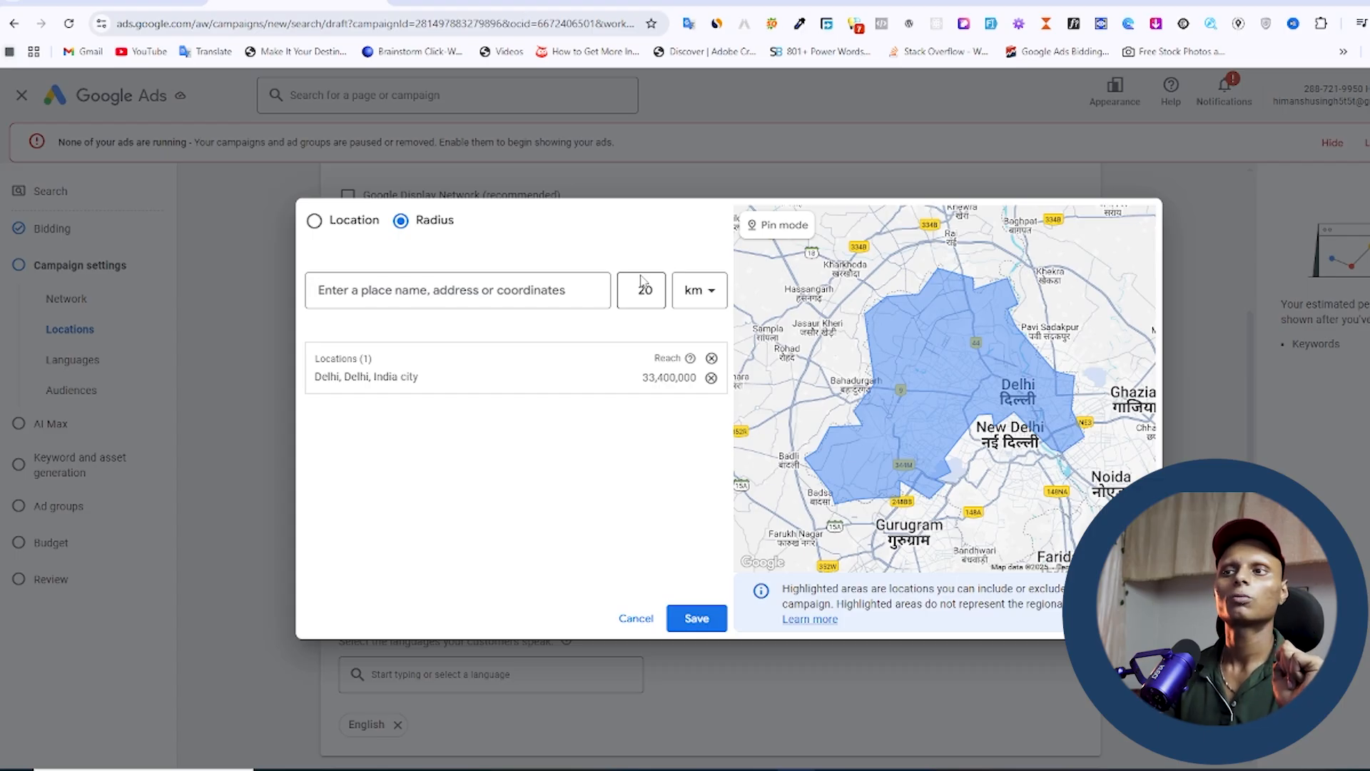
click(314, 221)
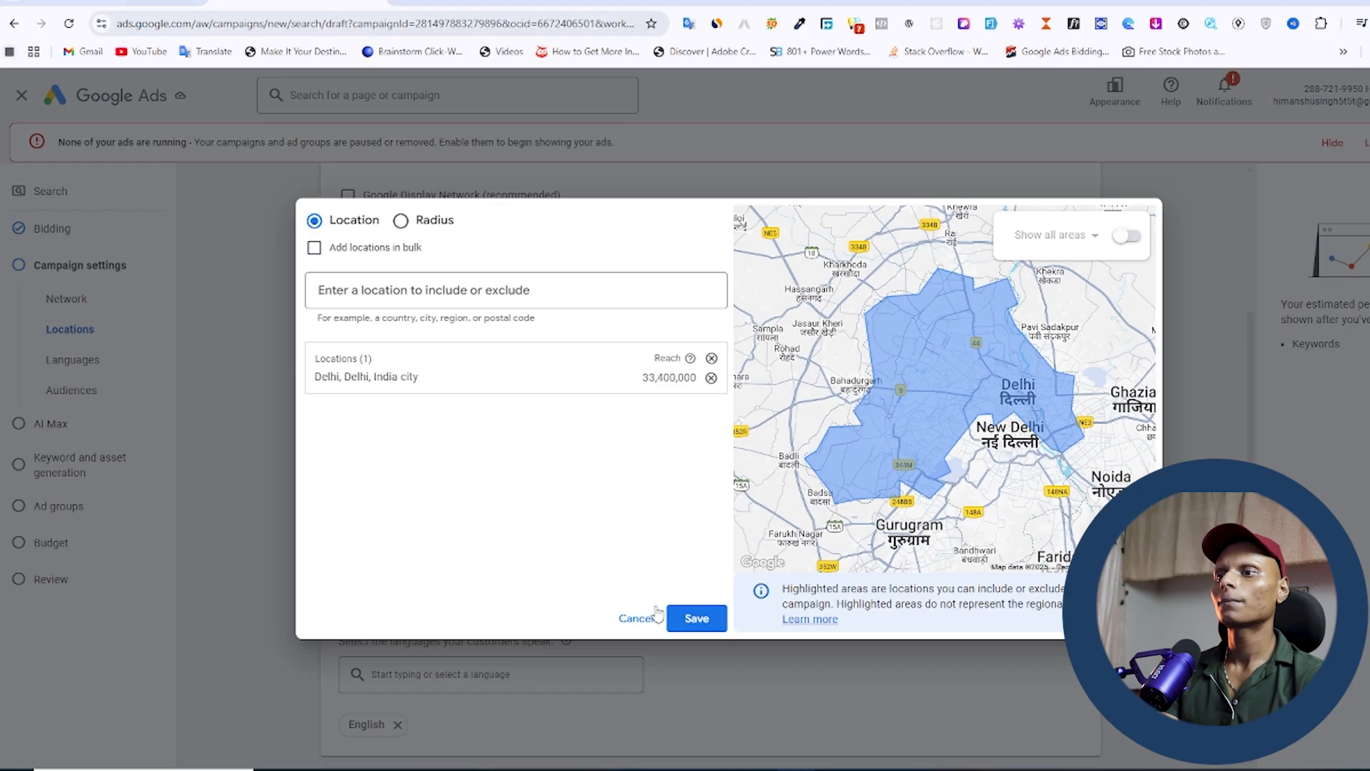
Save the Delhi city selection as the campaign's target location
click(713, 620)
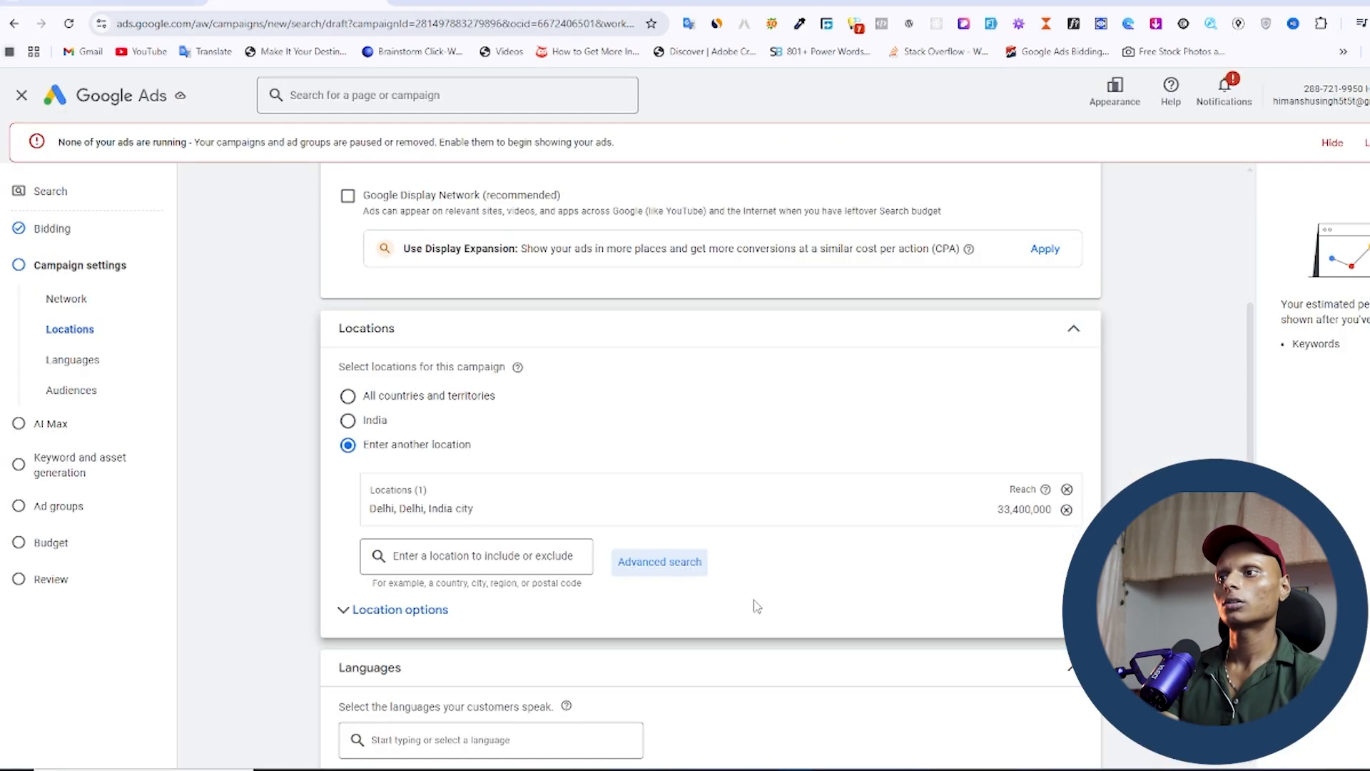
scroll(350, 478, down, 2)
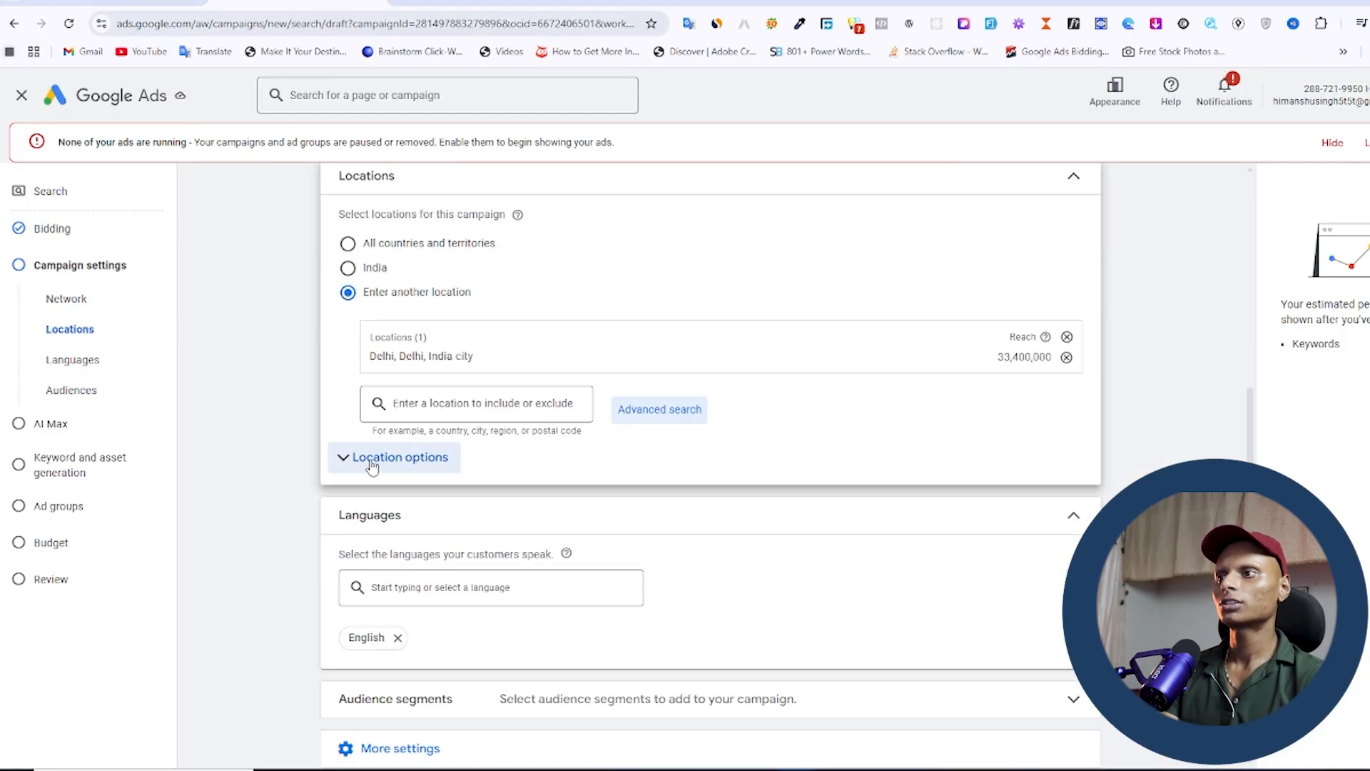
Expand the location options to examine the presence and interest choices for the included locations
click(369, 460)
scroll(628, 440, down, 1)
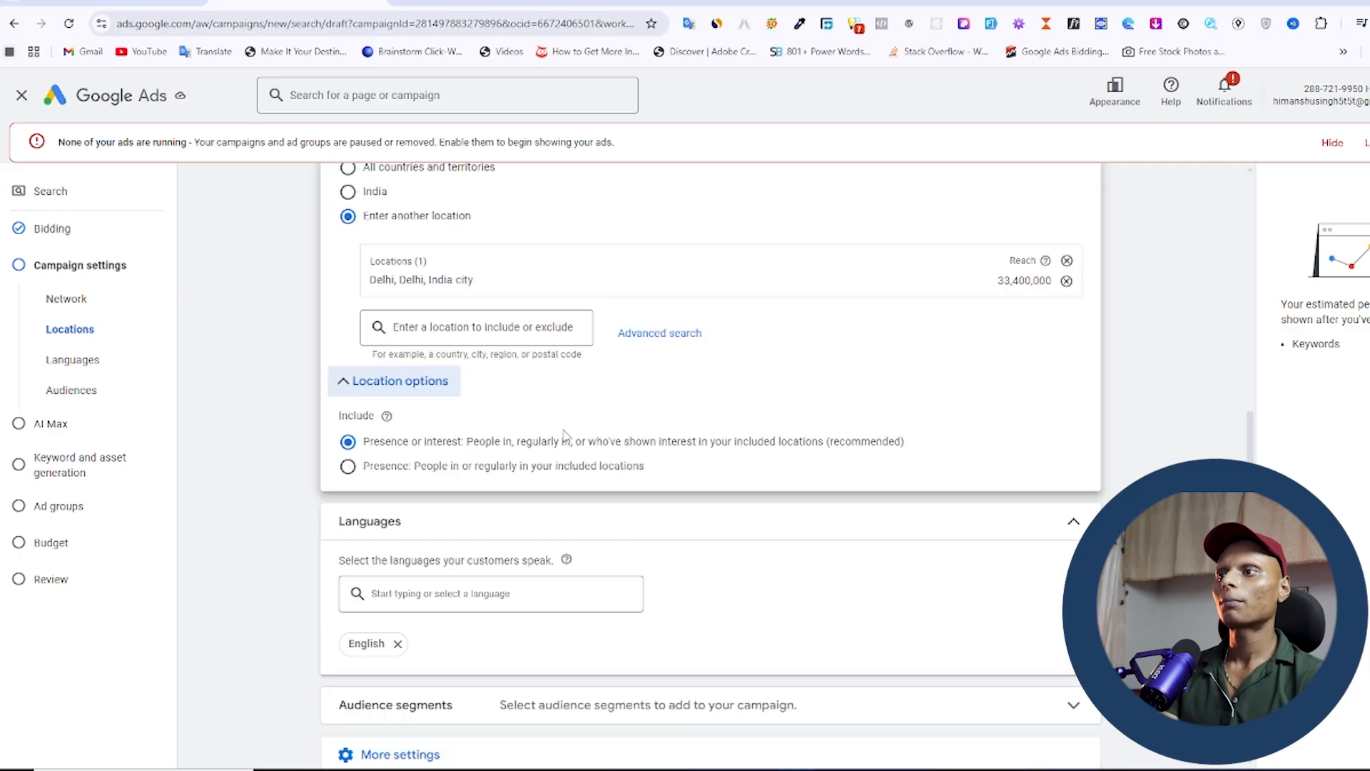
scroll(499, 392, down, 1)
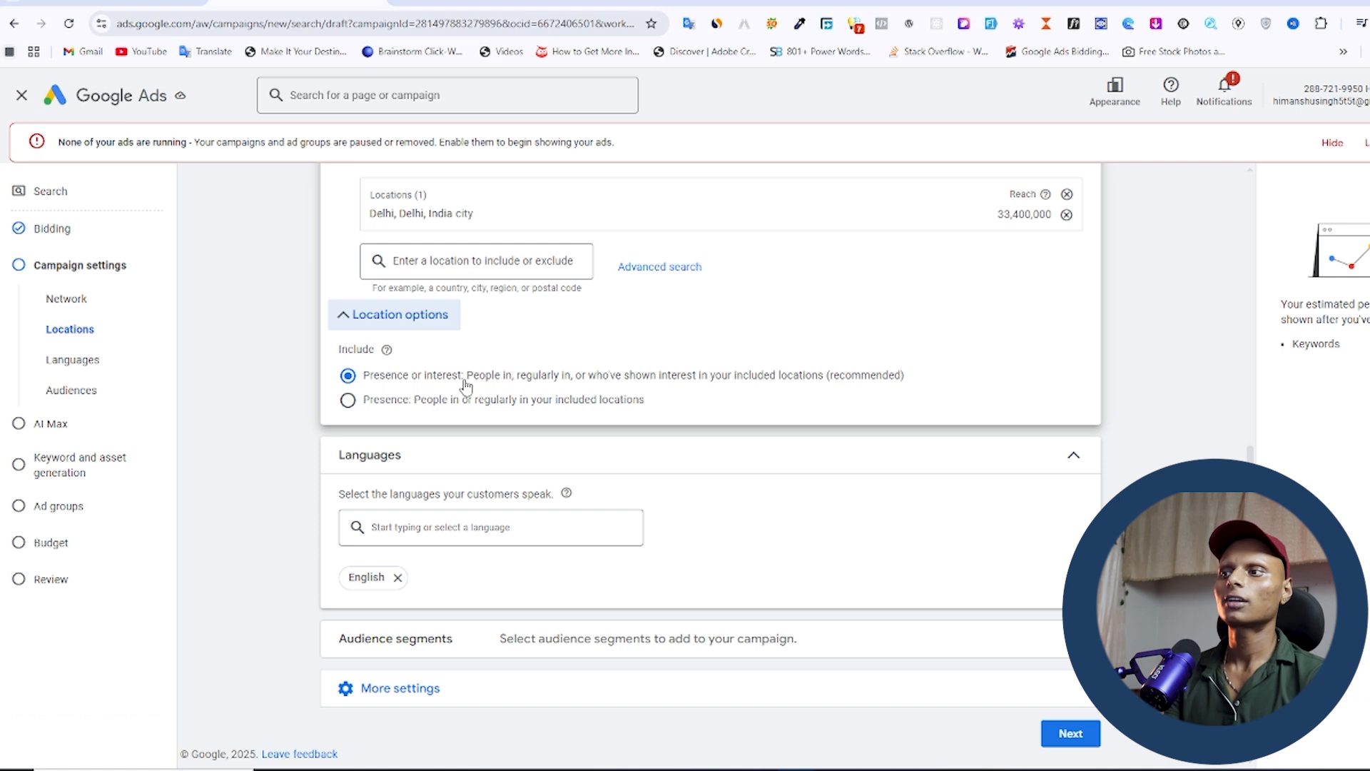
Add Hindi to the campaign's customer languages alongside English
click(478, 525)
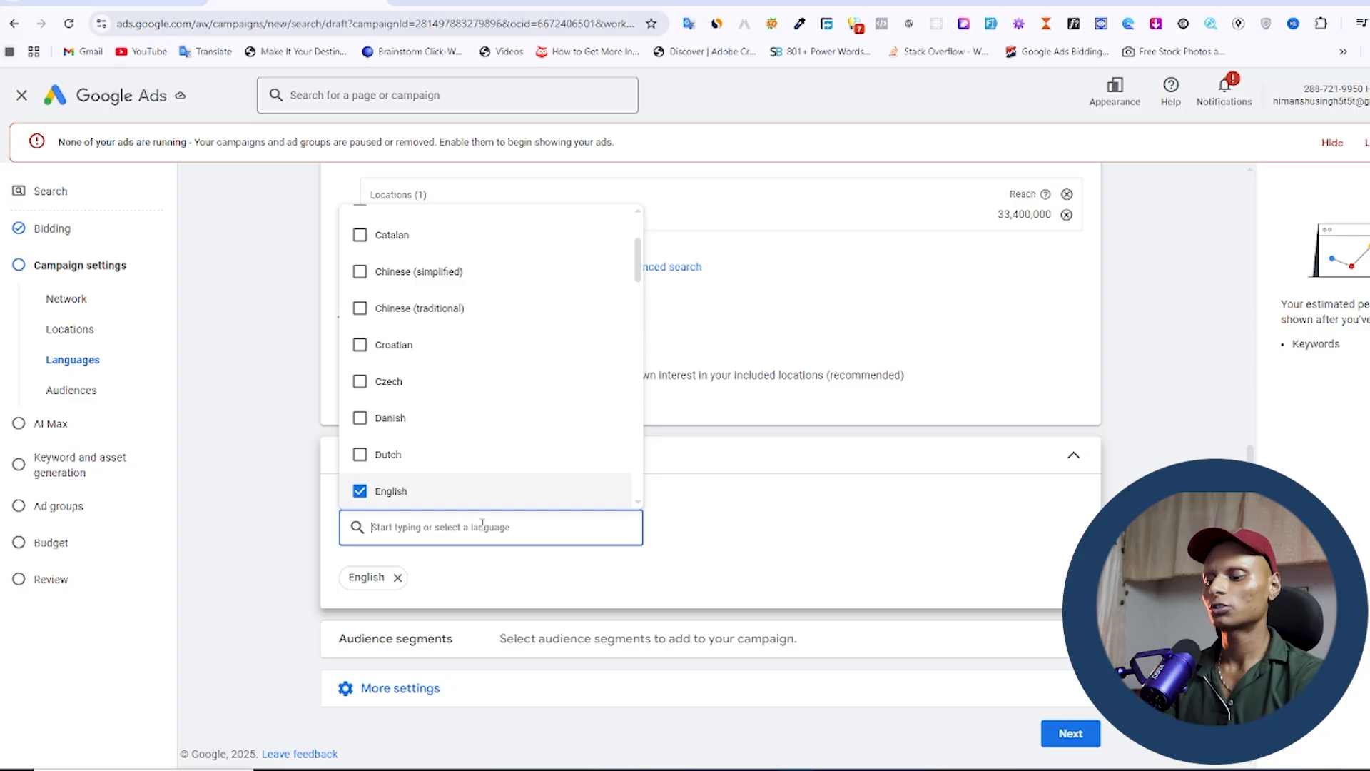
text(hindi)
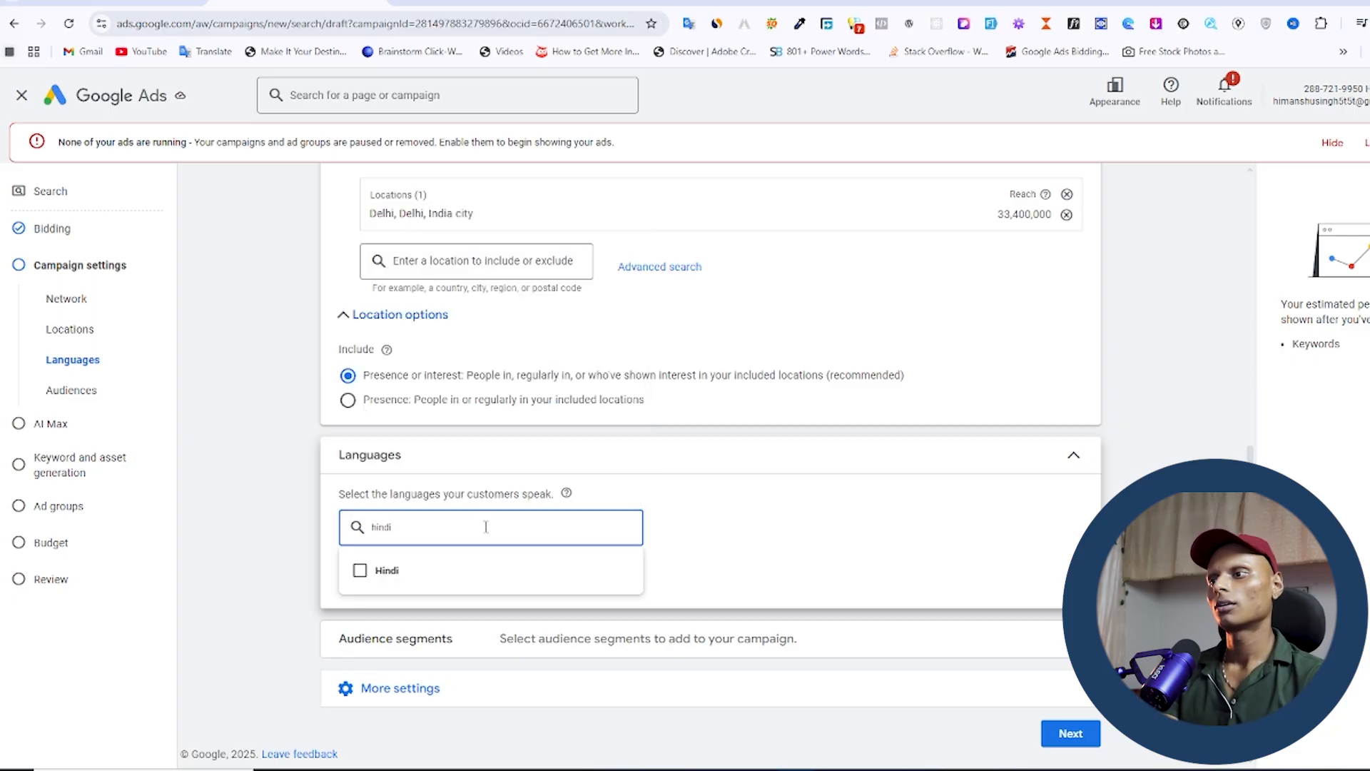
click(360, 571)
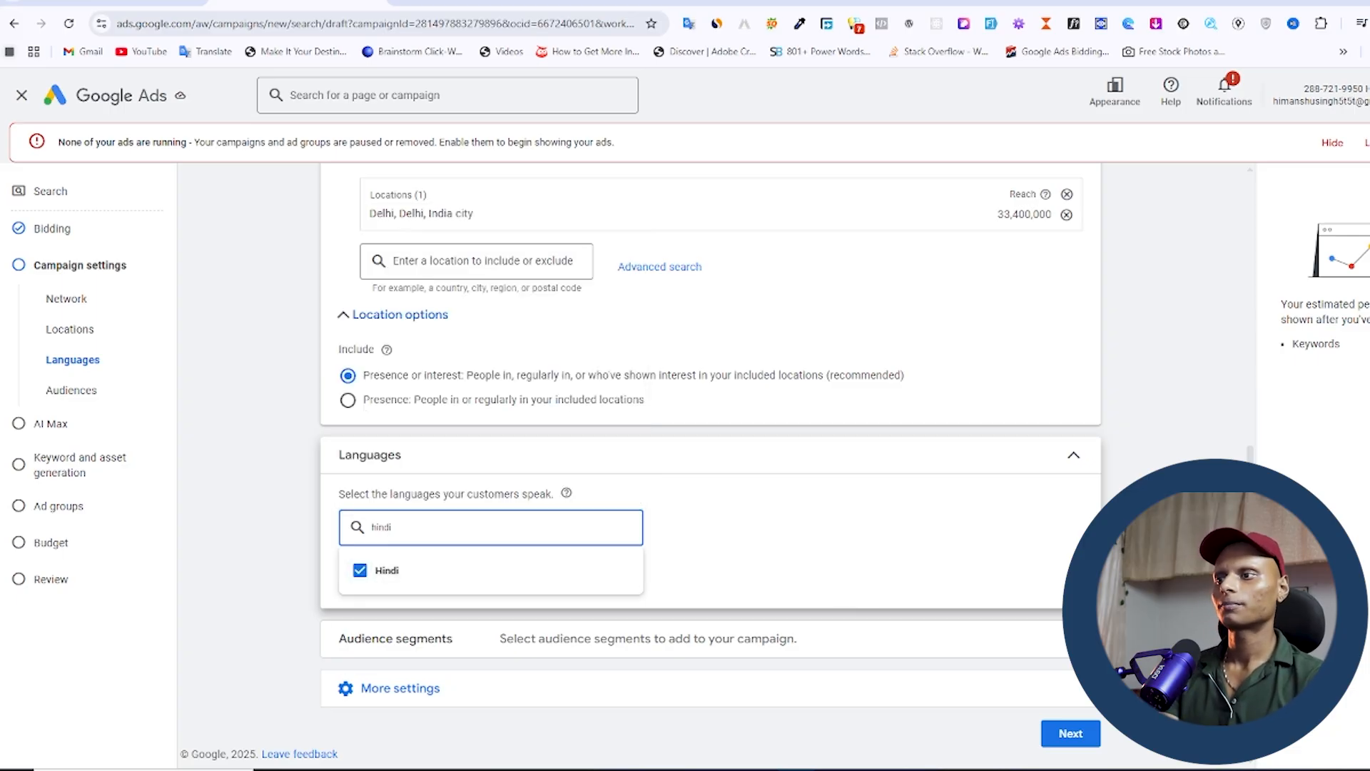
click(885, 607)
Open the campaign's audience segments and search them for "clothing"
click(496, 646)
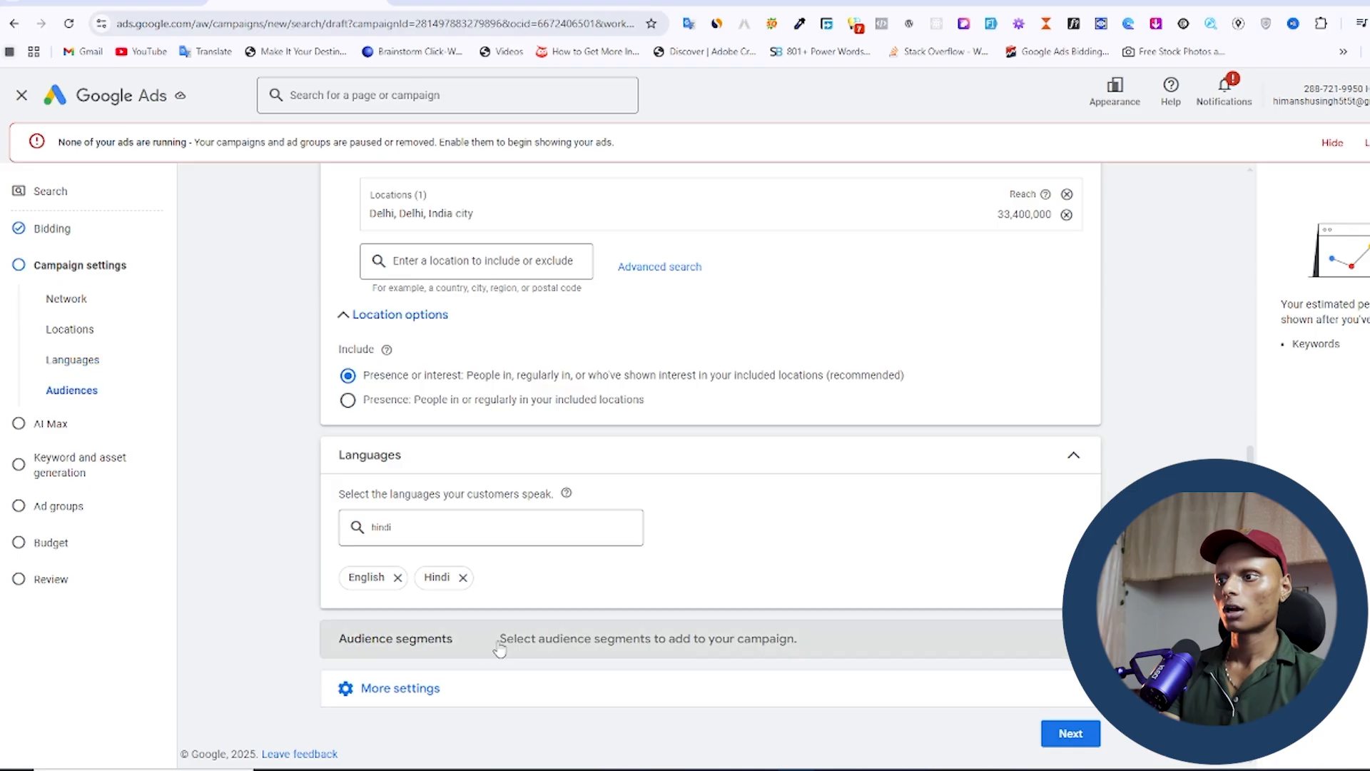
scroll(539, 624, down, 5)
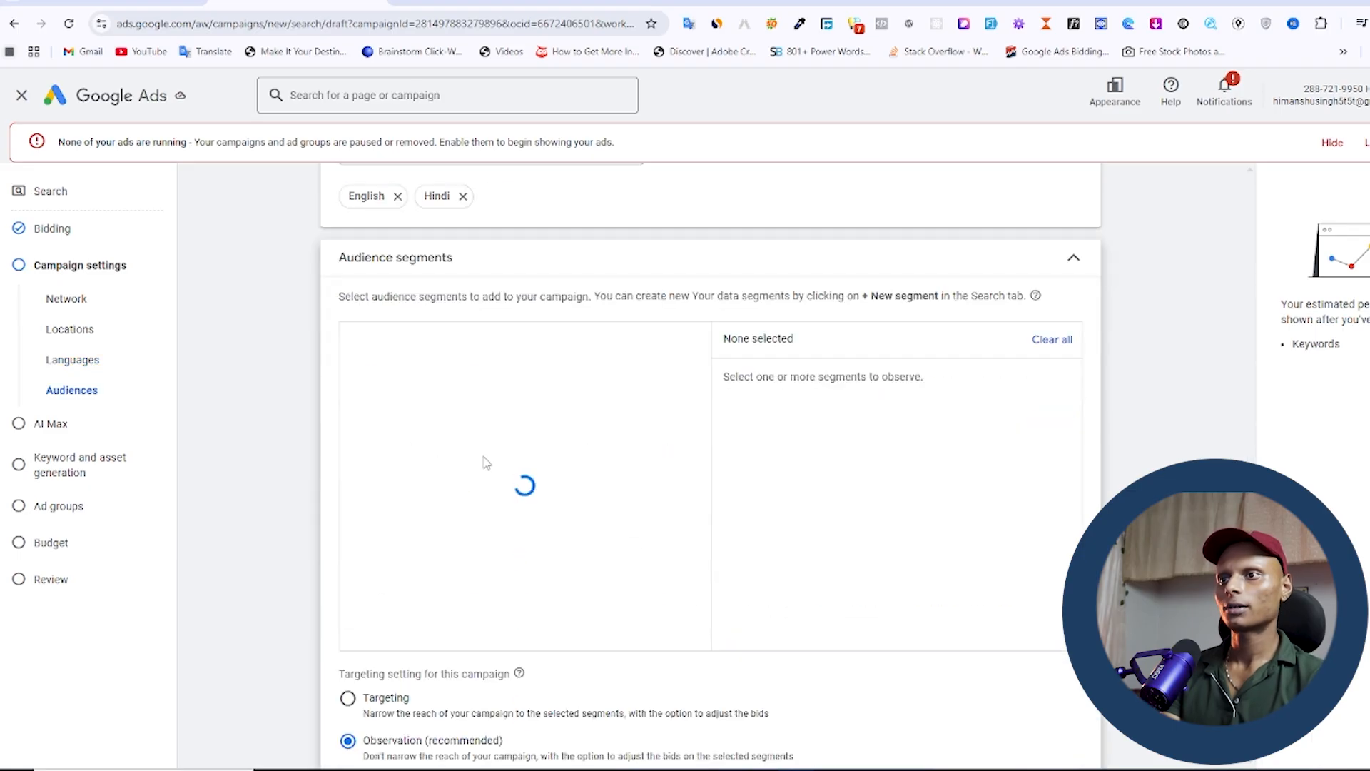
scroll(498, 472, up, 1)
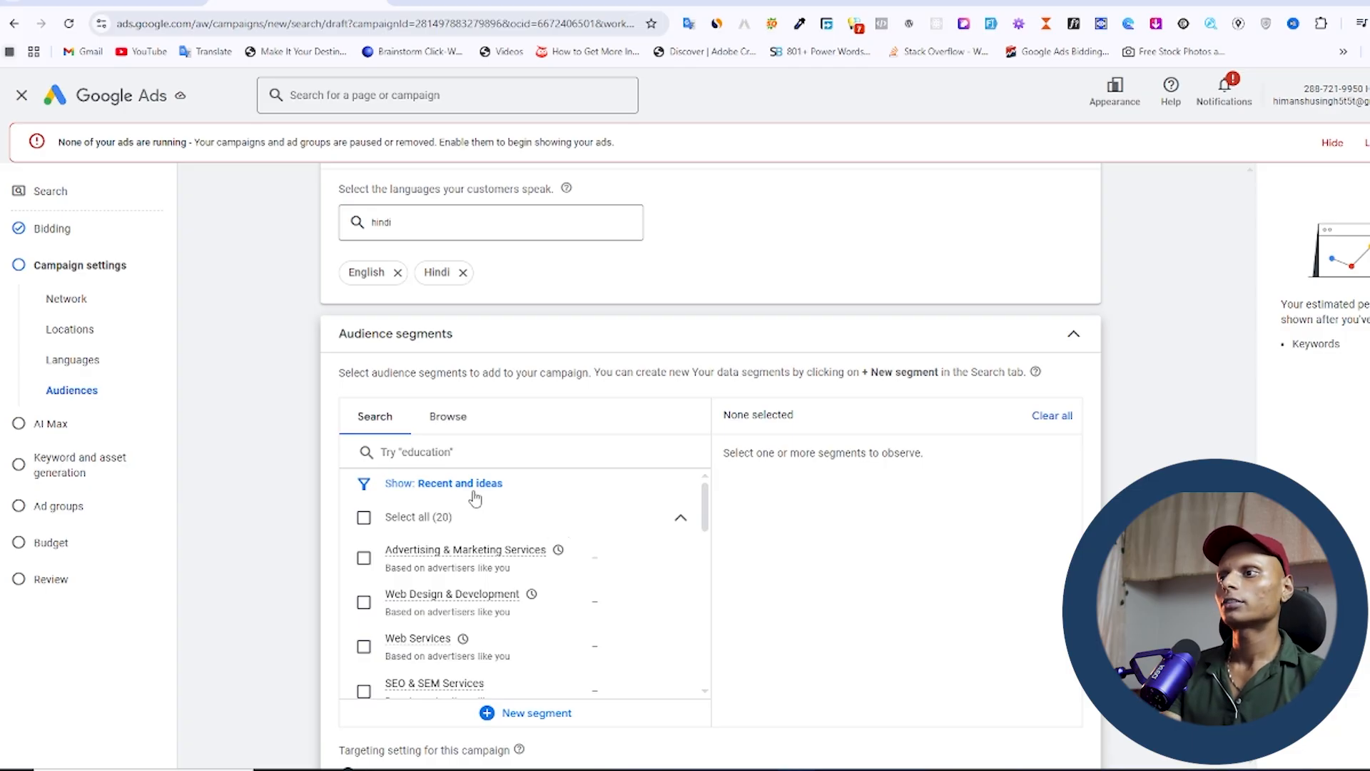
scroll(489, 575, down, 1)
click(501, 454)
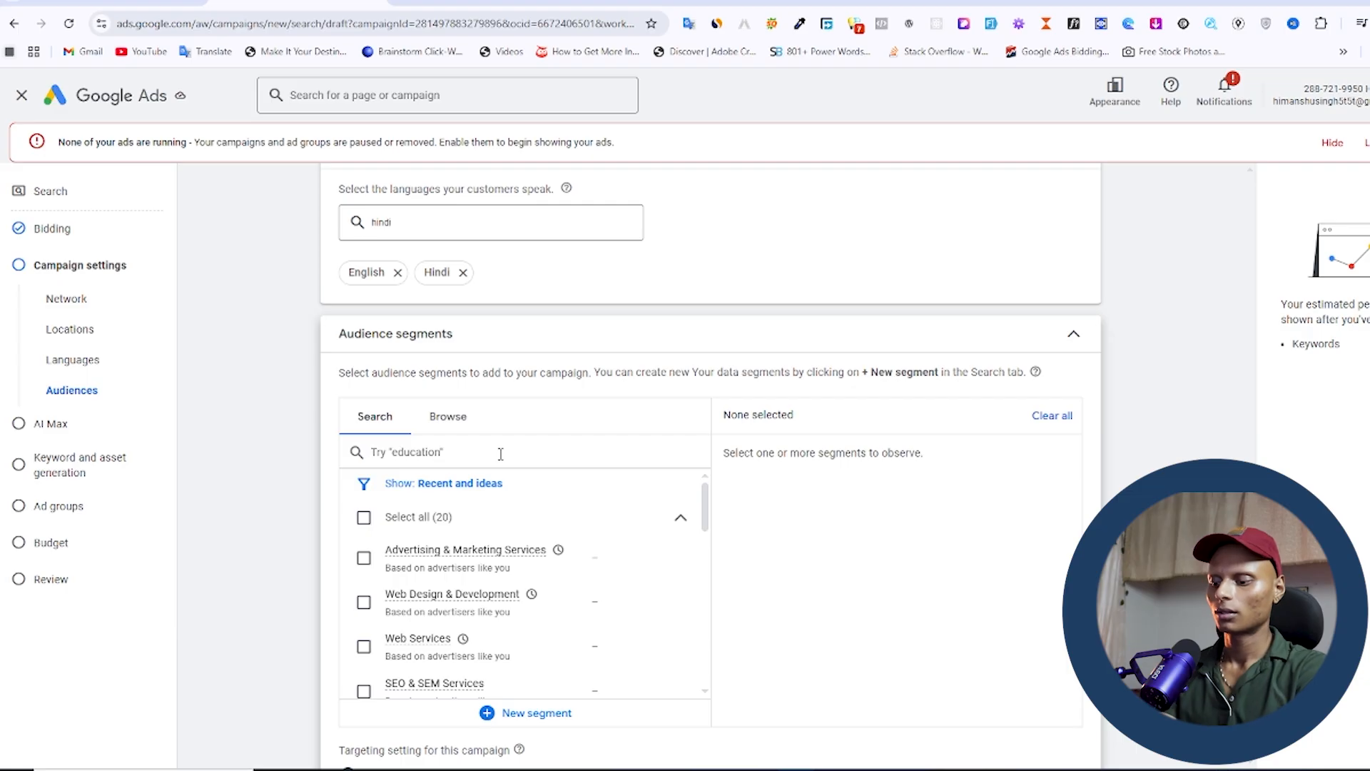
text(cloth)
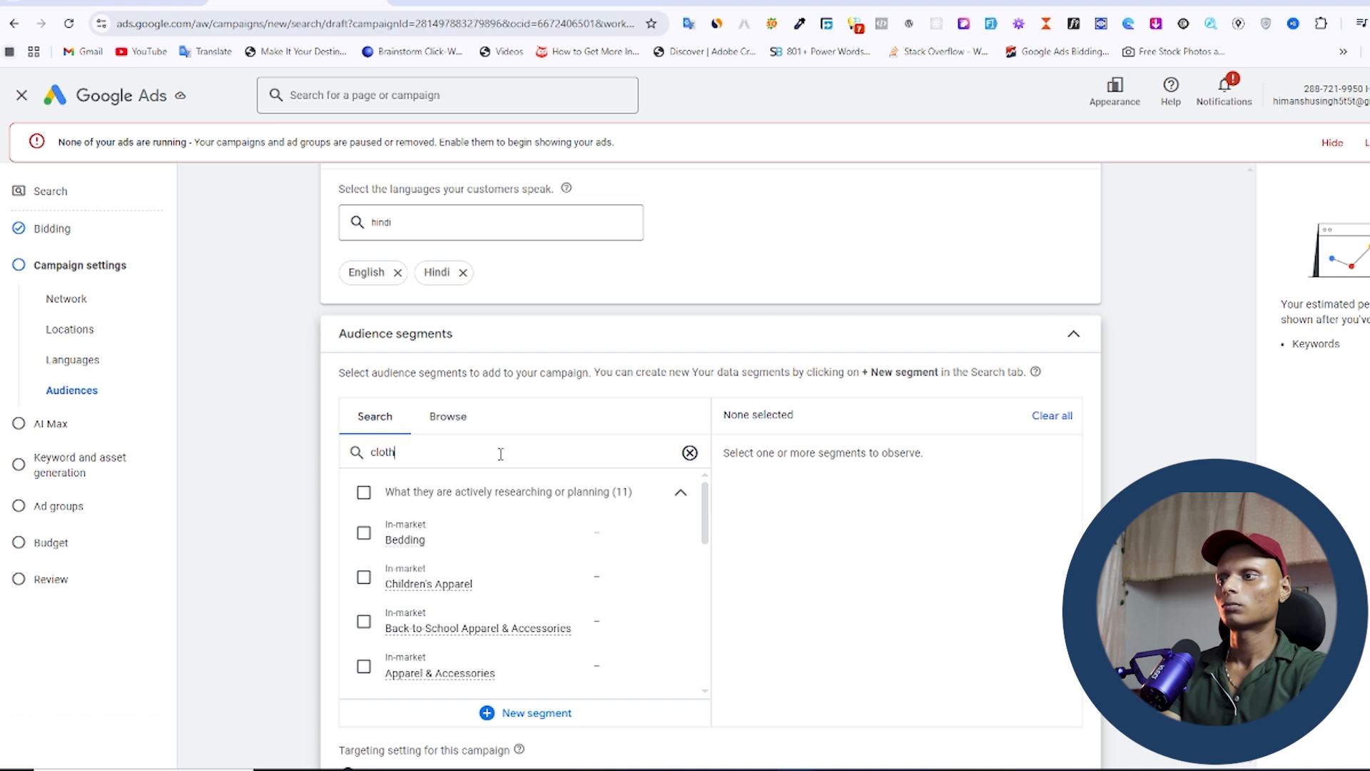
text(ing)
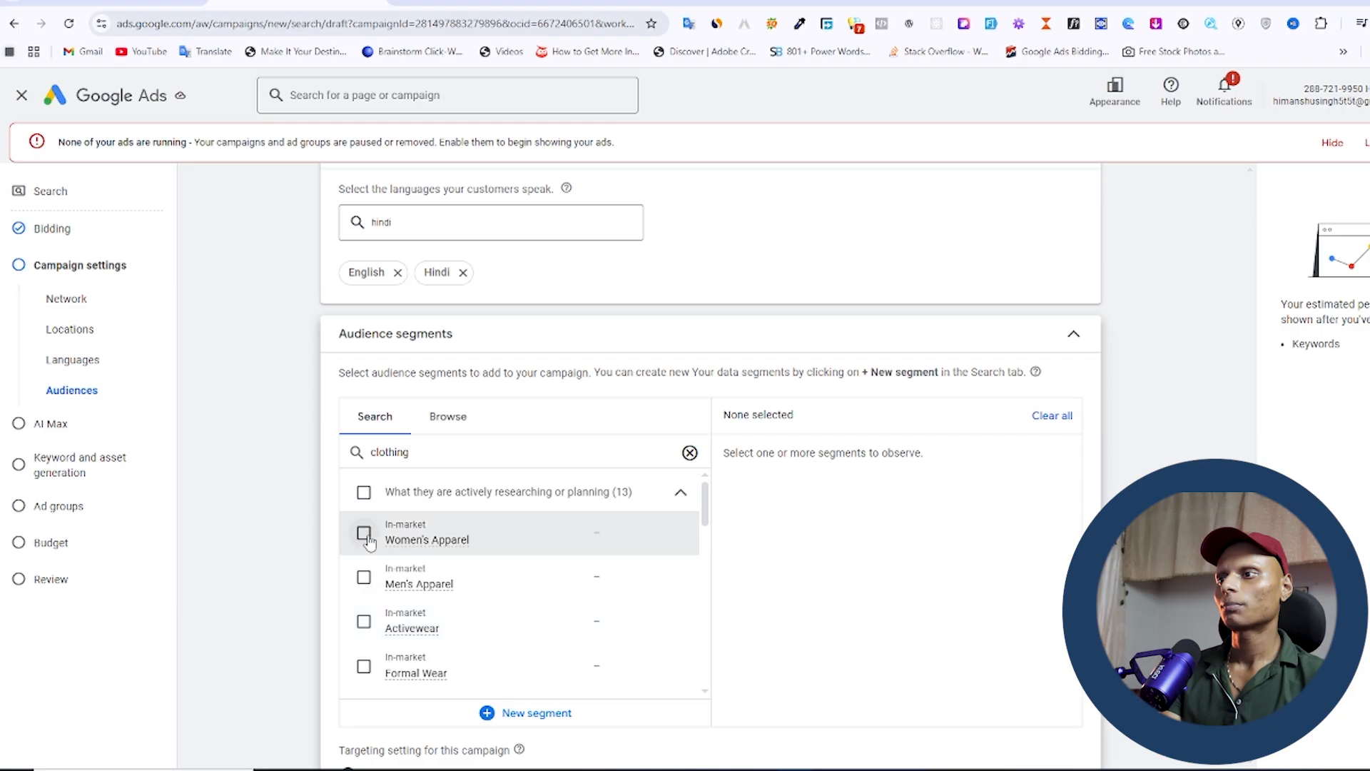
Add the in-market segments Formal Wear and Outerwear to the campaign's audience
scroll(383, 625, down, 1)
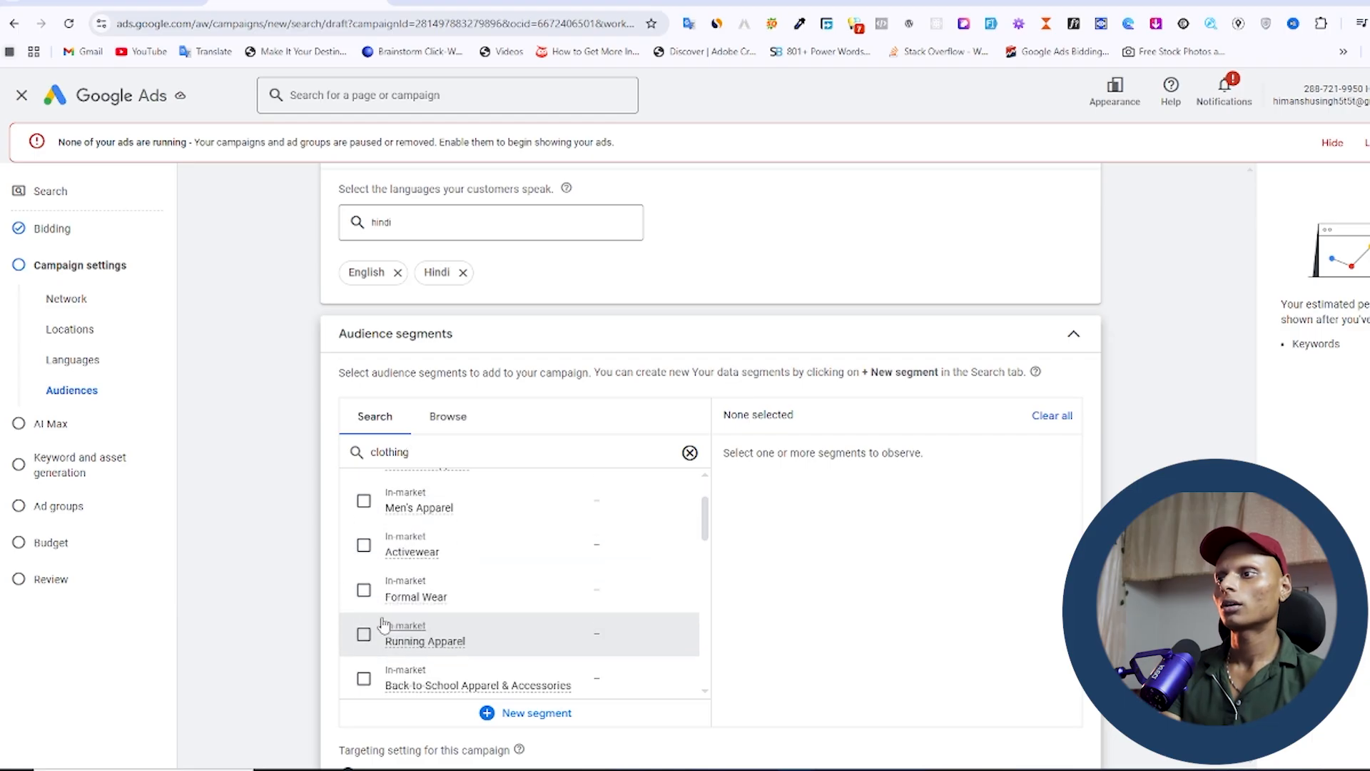
scroll(385, 610, down, 3)
scroll(367, 606, up, 3)
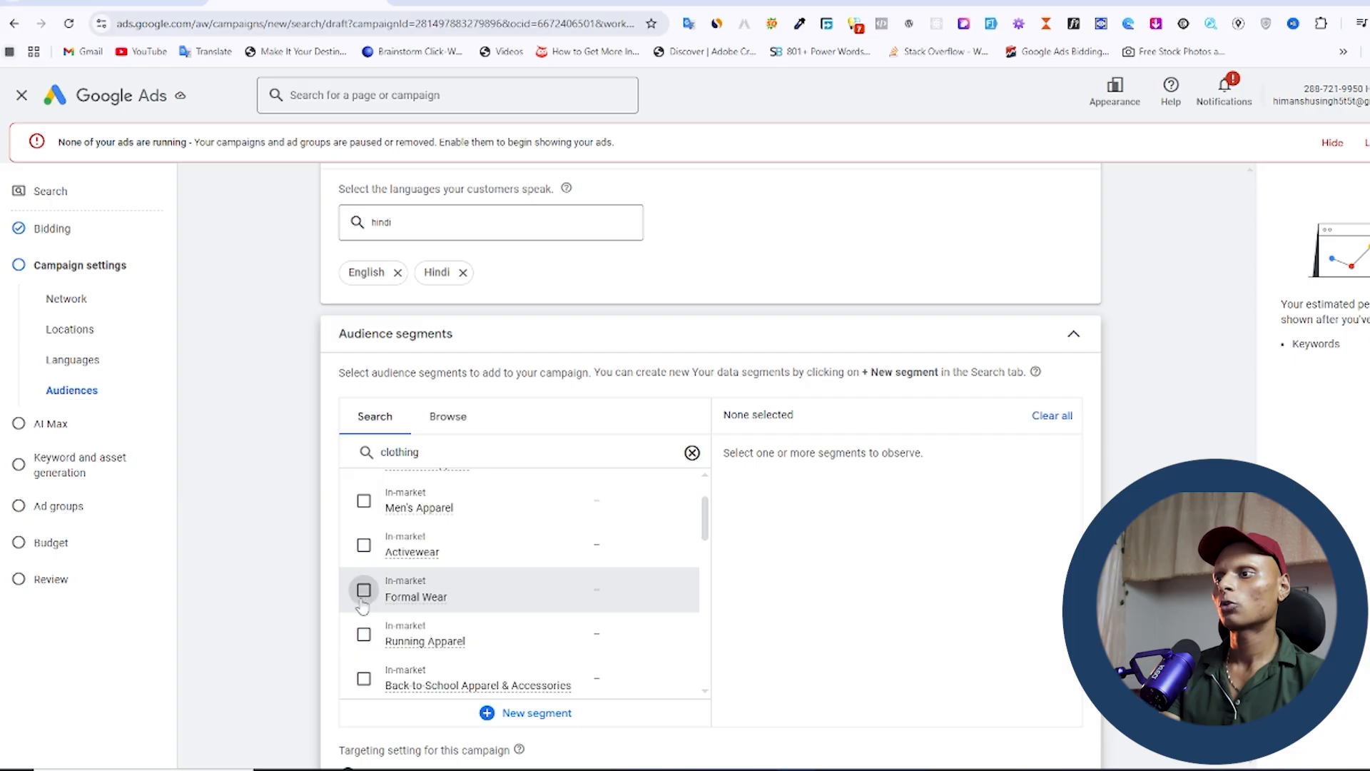
click(364, 590)
scroll(386, 606, down, 2)
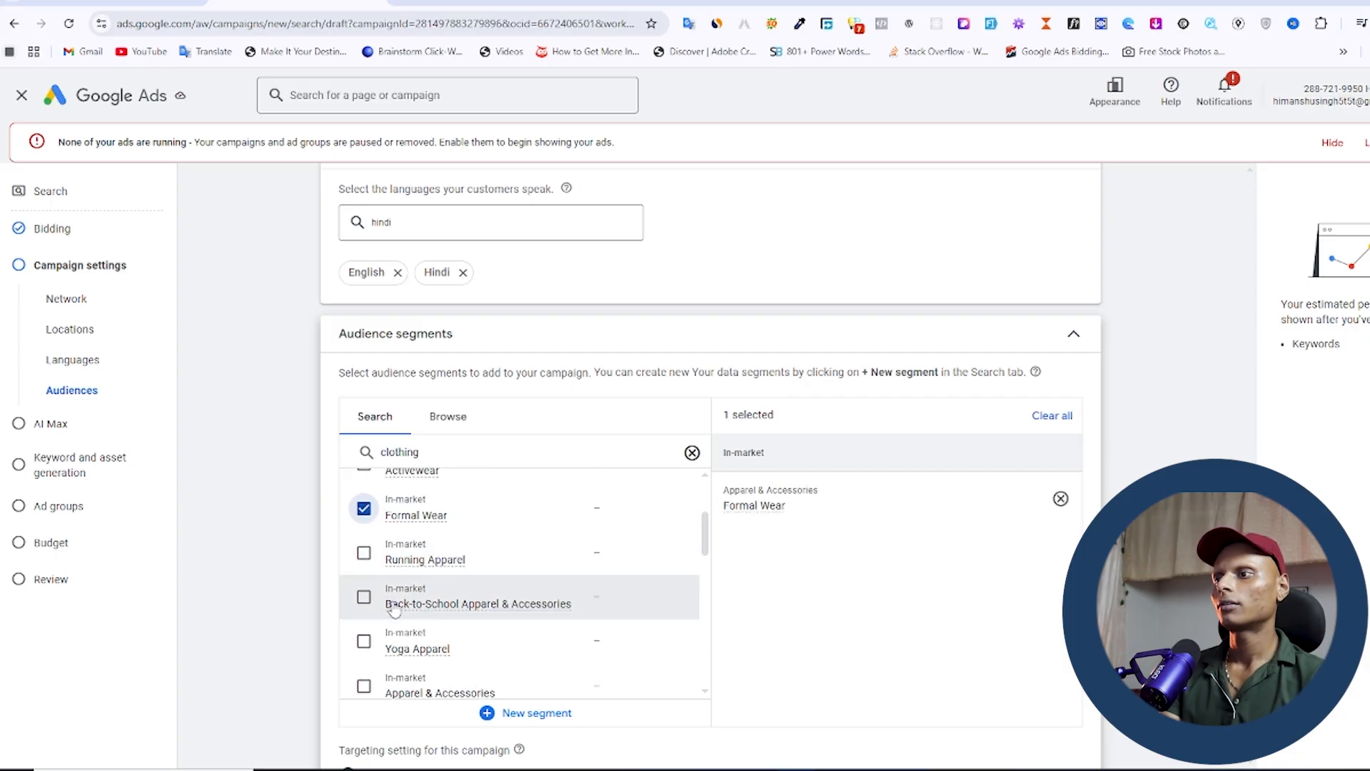
scroll(385, 610, down, 1)
scroll(362, 628, down, 1)
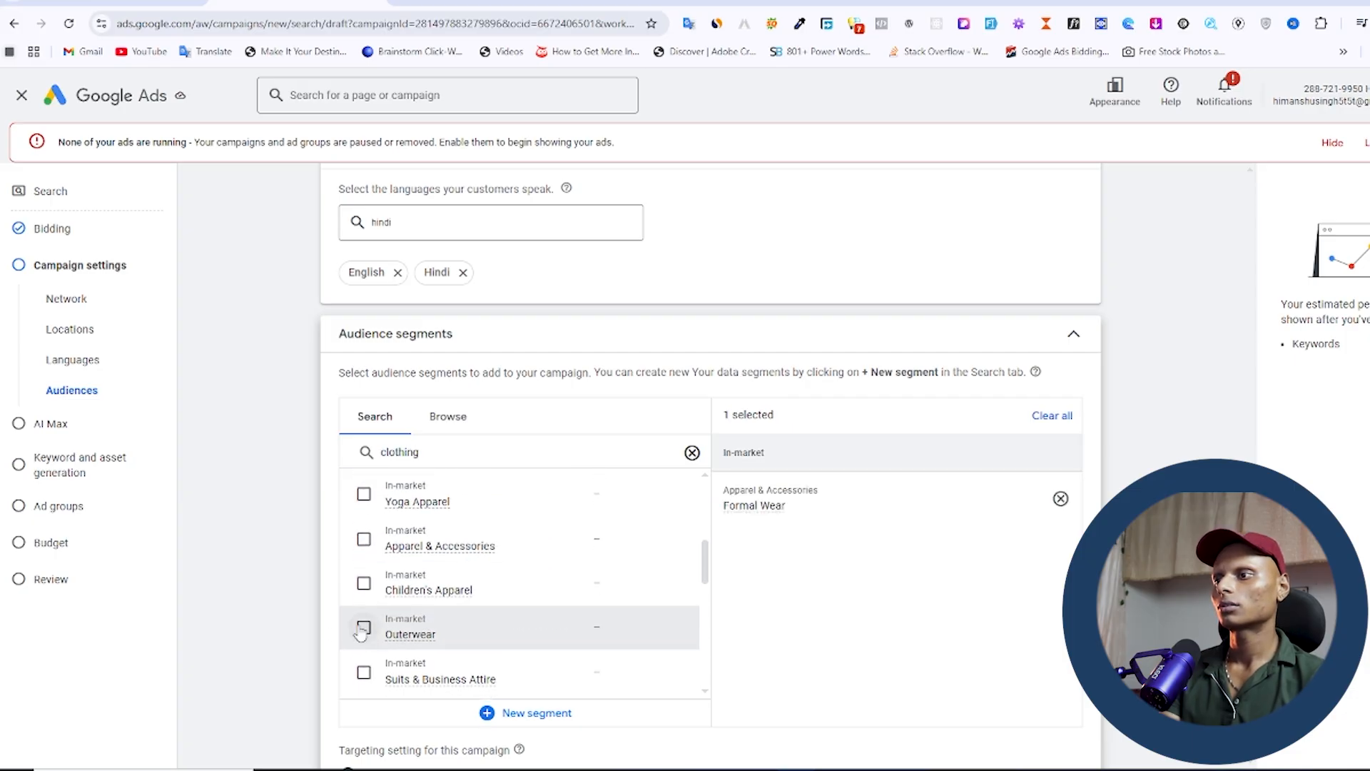
click(363, 628)
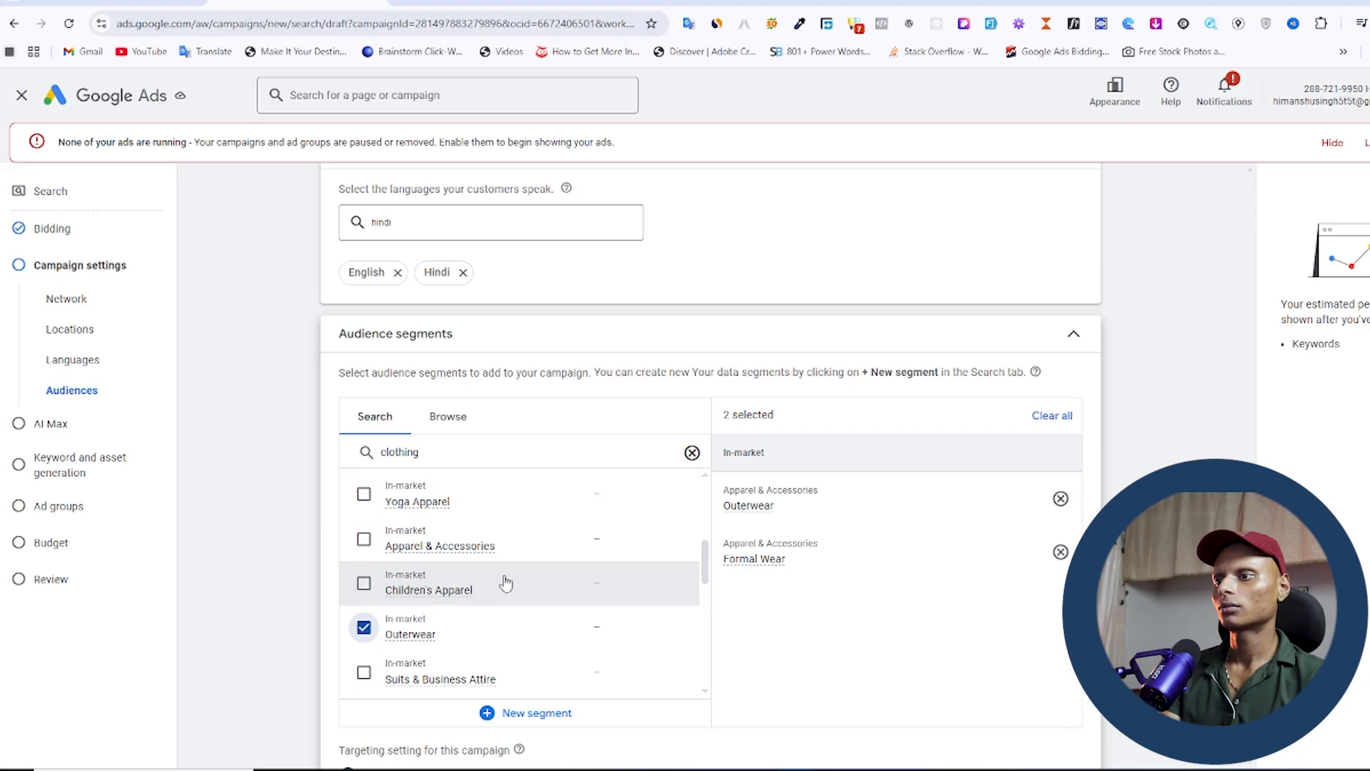
Examine the remaining clothing segments, the selected segments and the Targeting and Observation settings
scroll(511, 578, down, 3)
scroll(236, 603, down, 2)
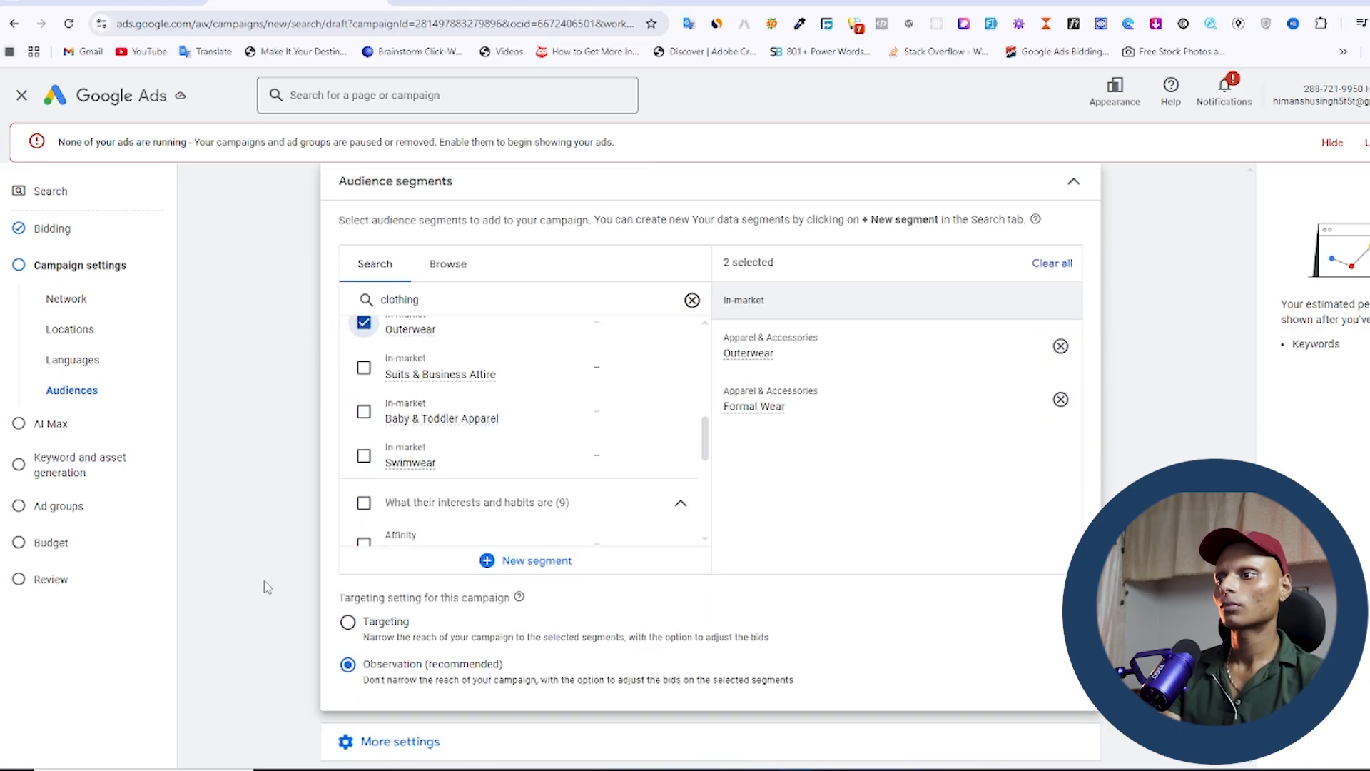
scroll(268, 587, down, 1)
scroll(229, 548, up, 3)
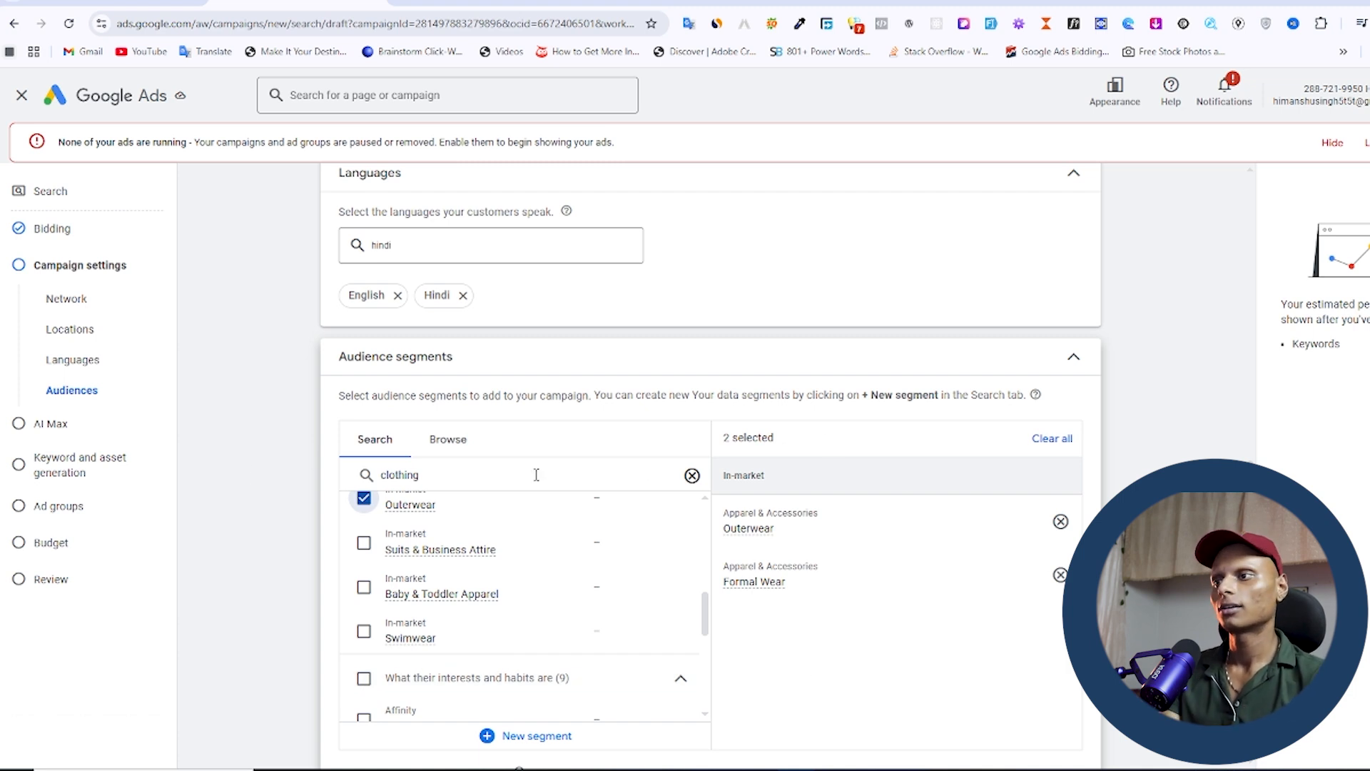
scroll(892, 575, down, 3)
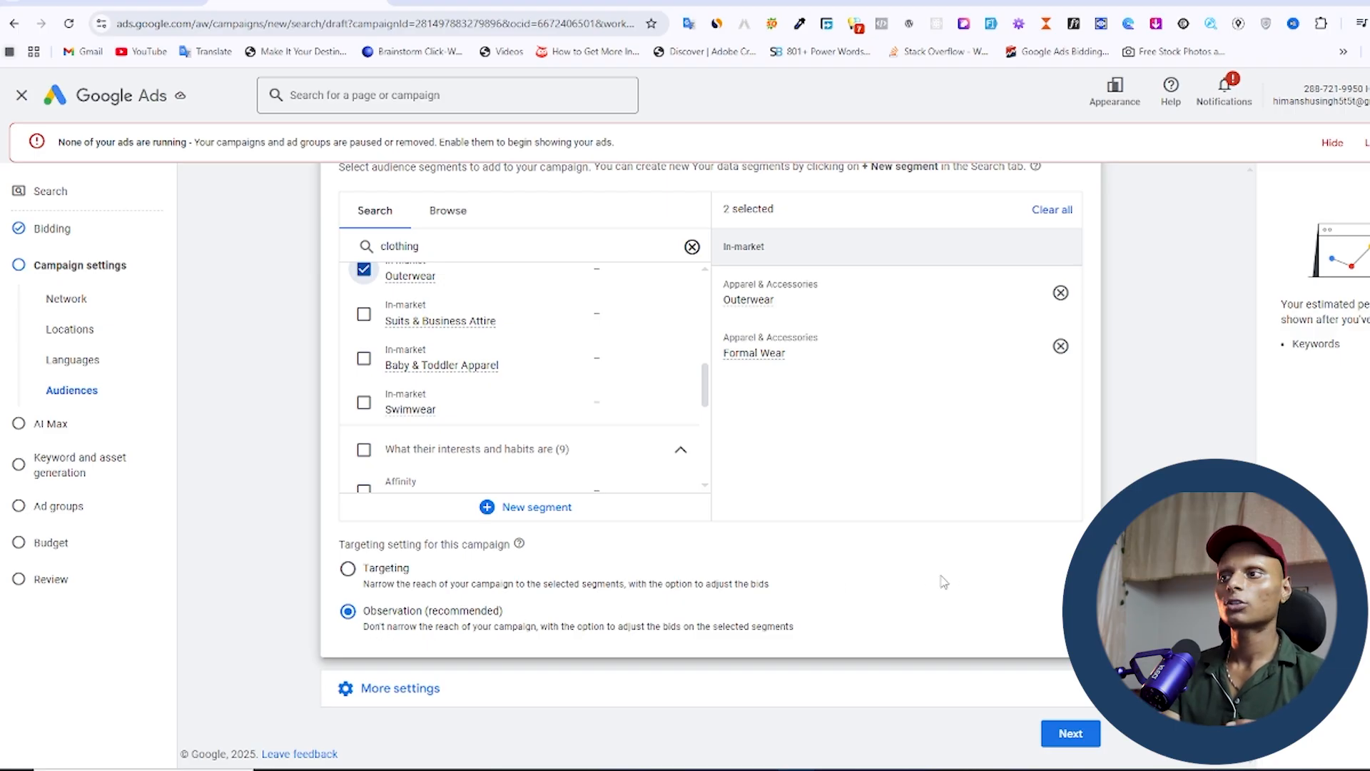
scroll(572, 406, up, 3)
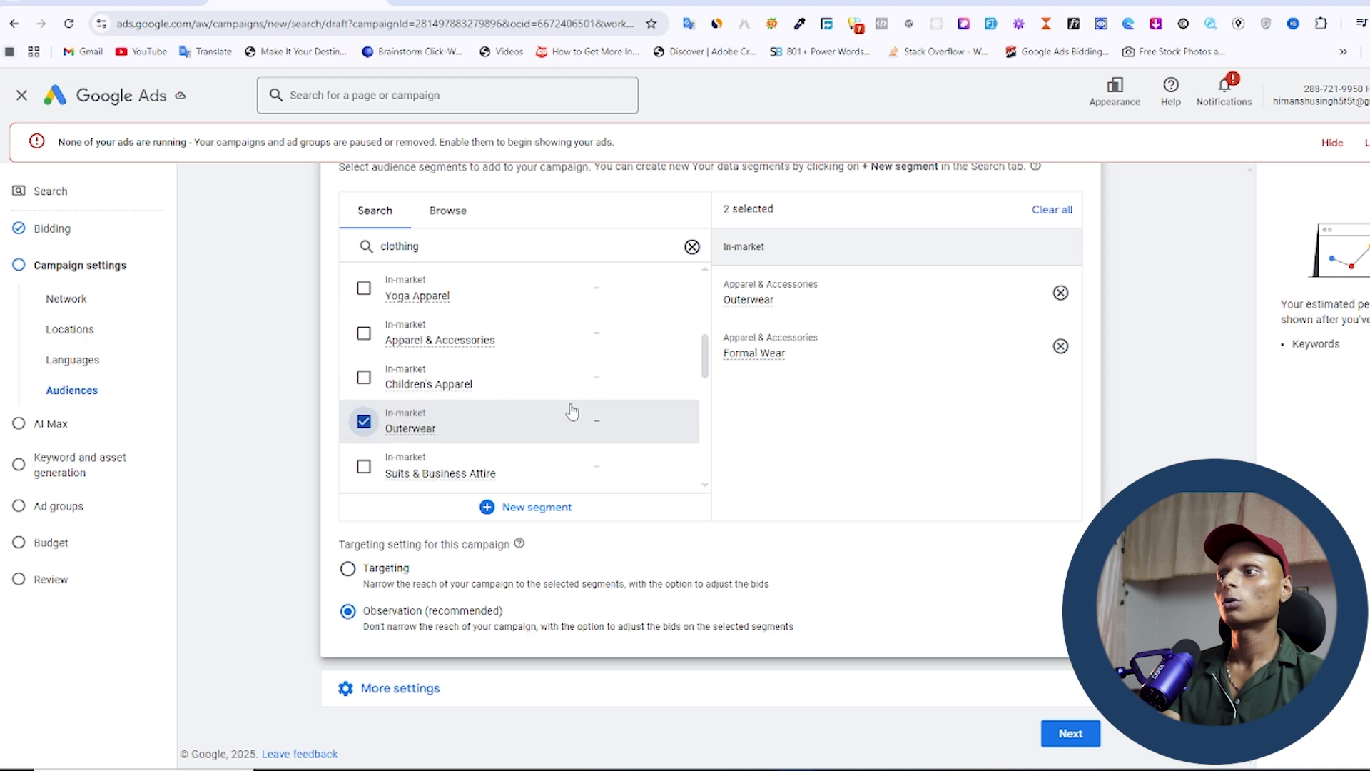
scroll(520, 406, up, 1)
scroll(520, 406, up, 3)
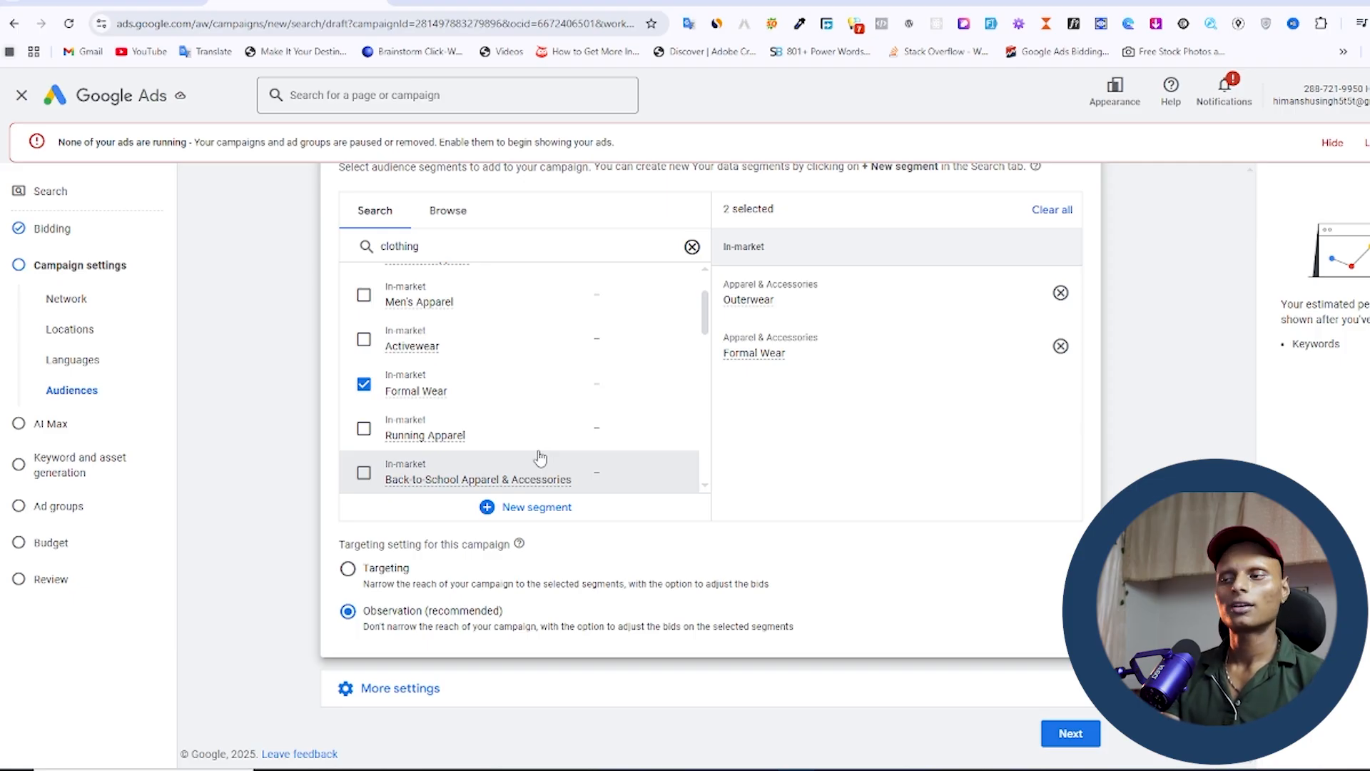
Proceed to the ad groups, leaving AI Max optimization off and skipping the AI keyword and asset generation
click(1070, 734)
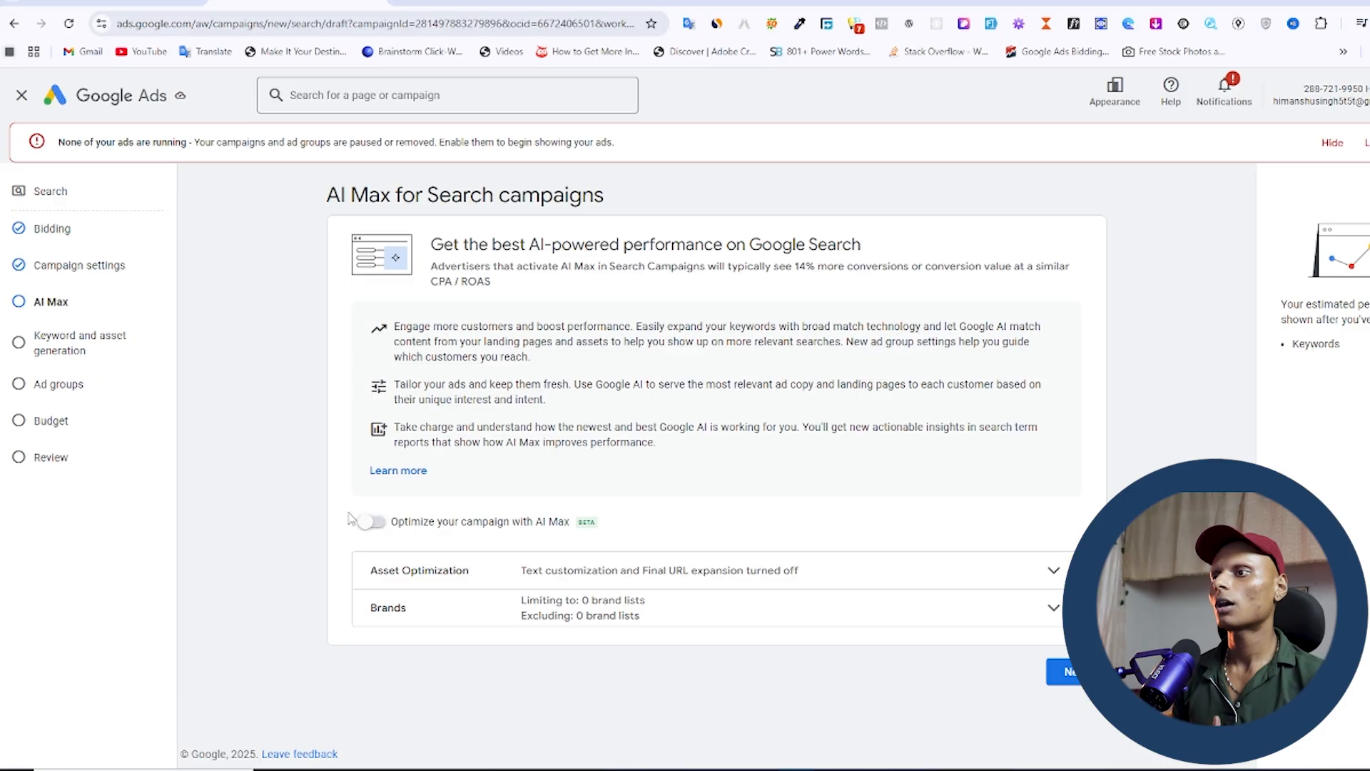
click(1054, 670)
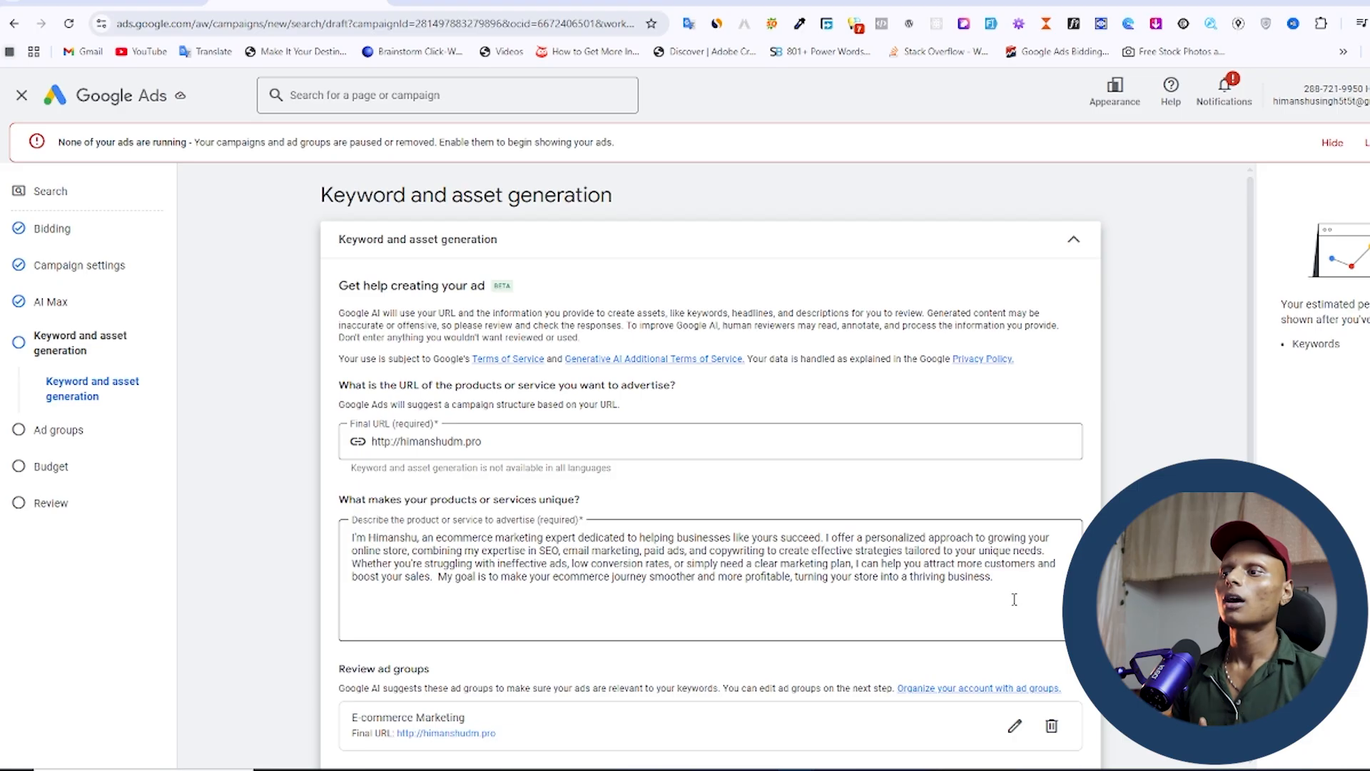
scroll(1017, 599, down, 1)
scroll(856, 560, down, 1)
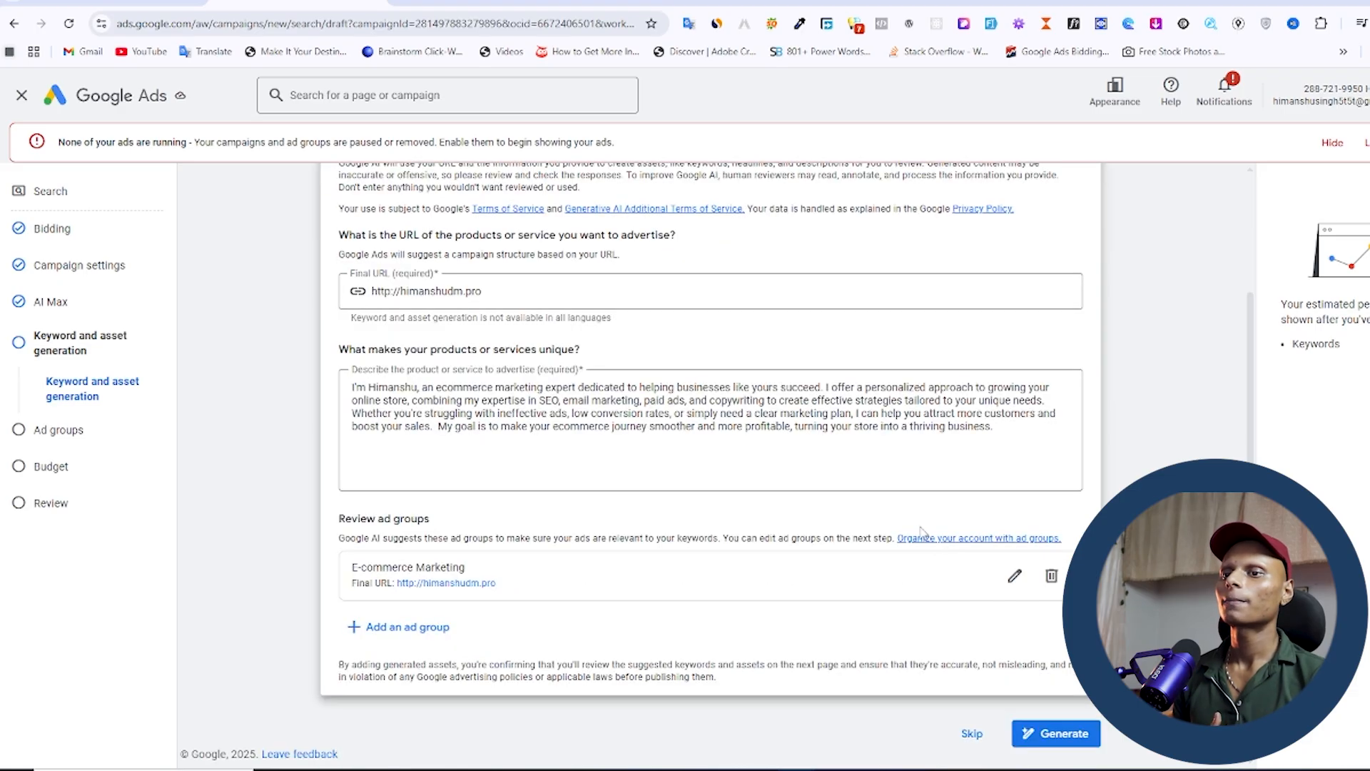
scroll(920, 531, up, 2)
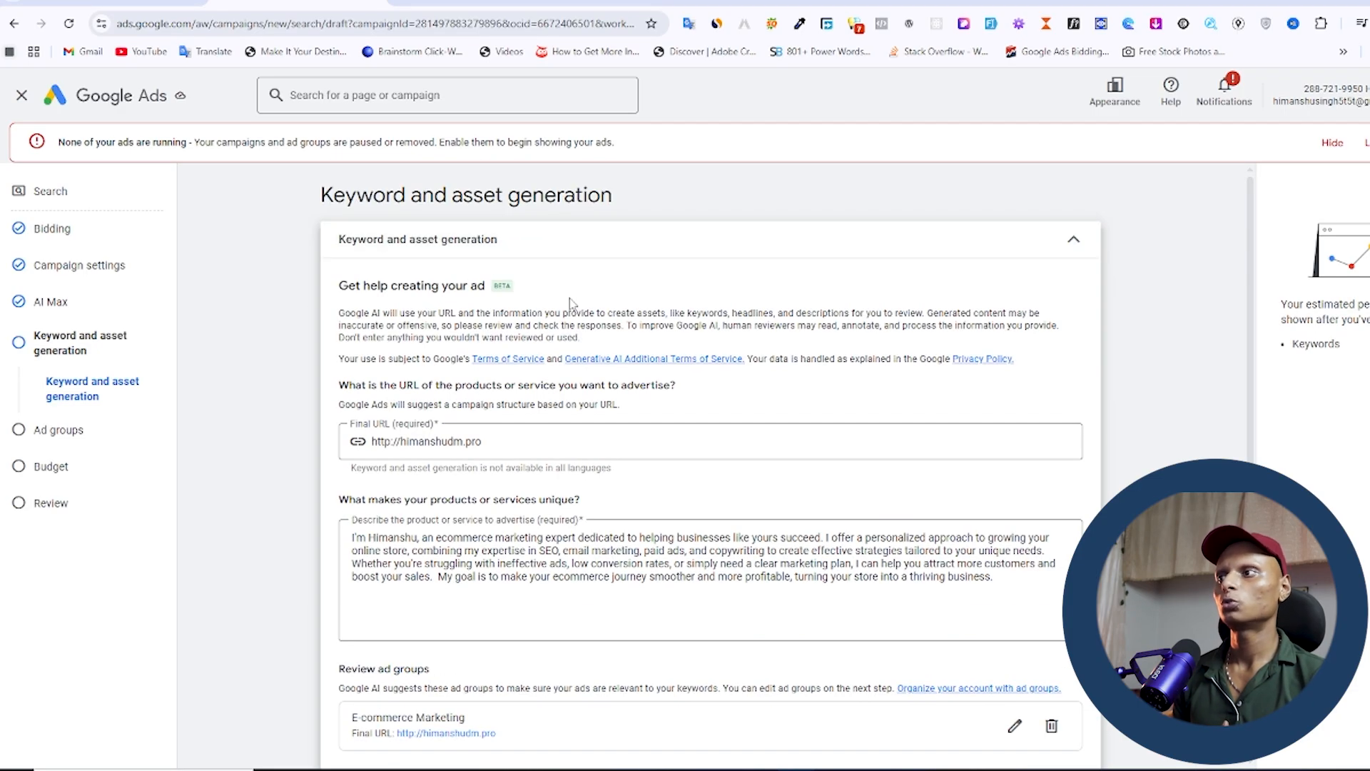
scroll(573, 304, down, 2)
scroll(803, 464, up, 2)
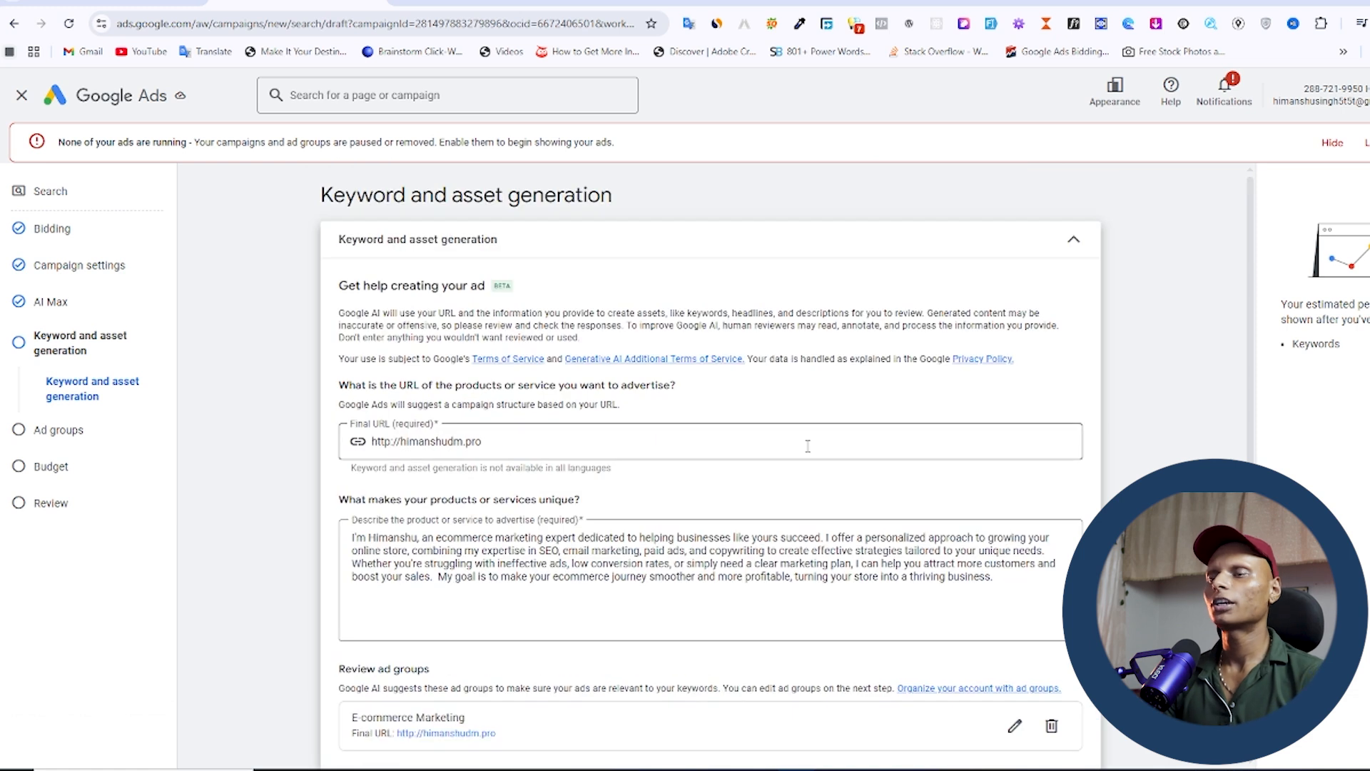
scroll(813, 432, down, 1)
scroll(813, 430, down, 1)
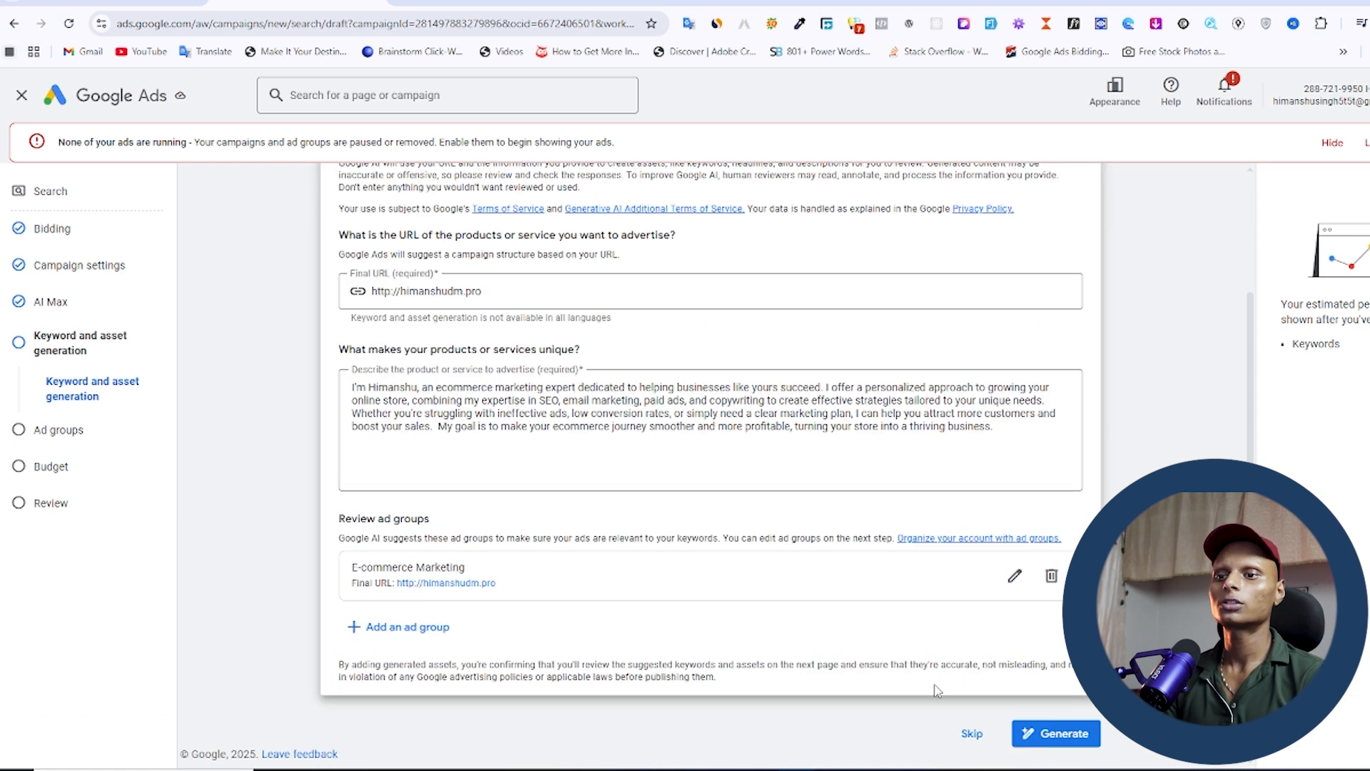
click(969, 734)
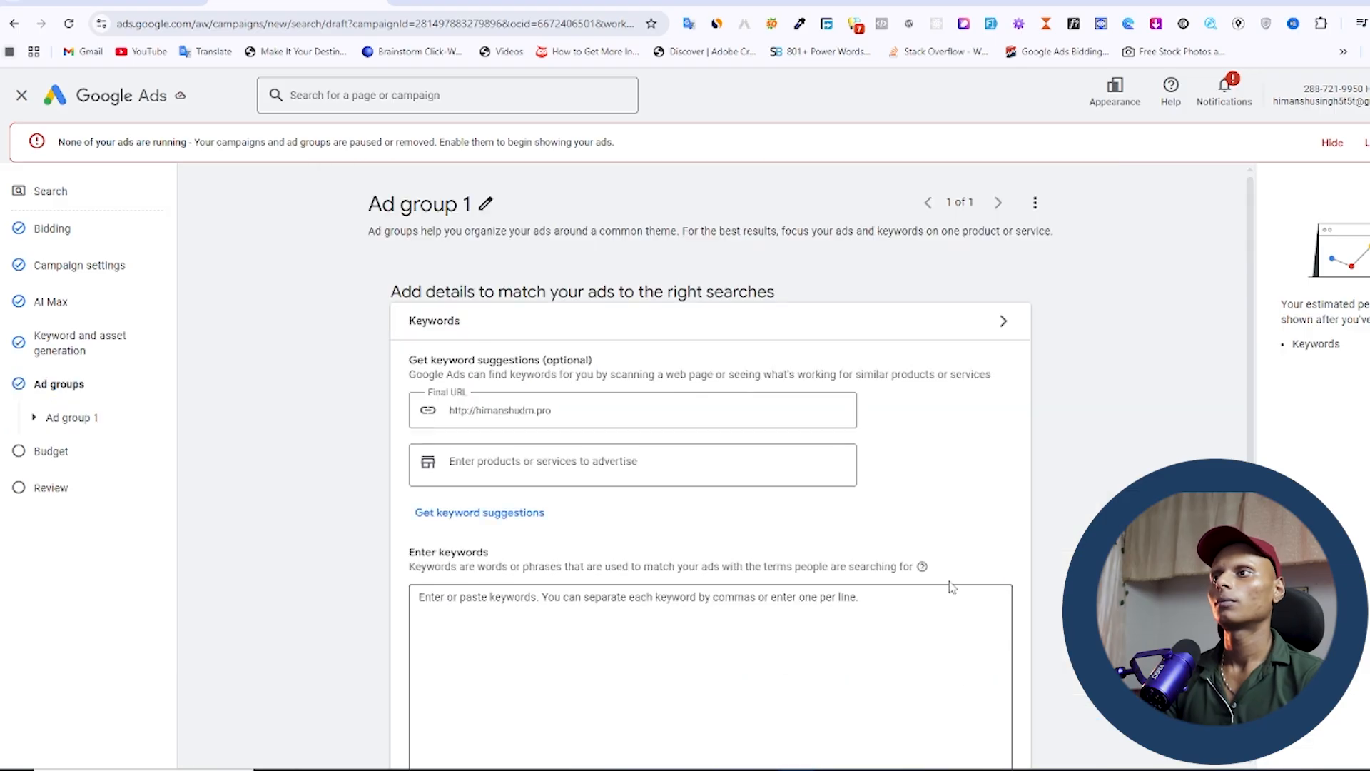
Enter "clothing" as the product to advertise for Ad group 1's keyword suggestions, keeping the existing final URL
scroll(514, 406, down, 1)
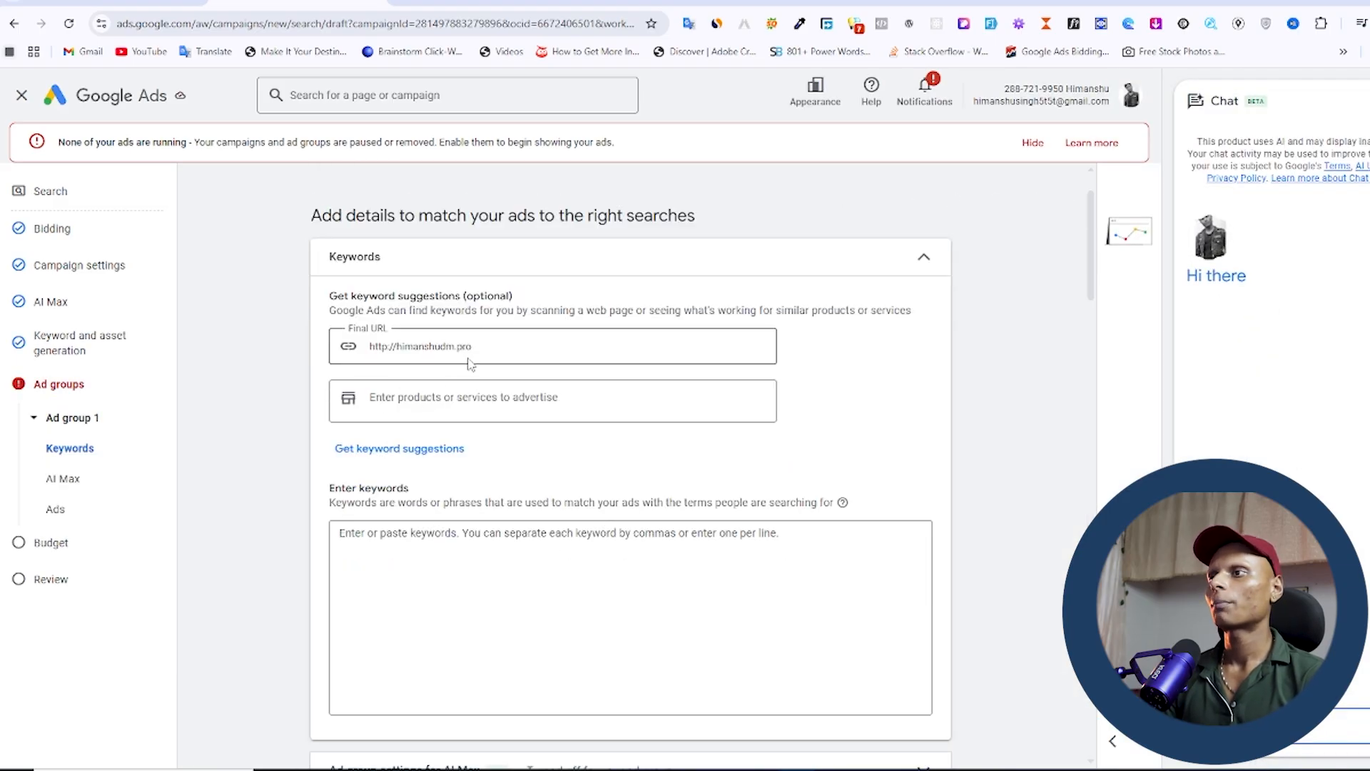
drag(448, 343, 351, 349)
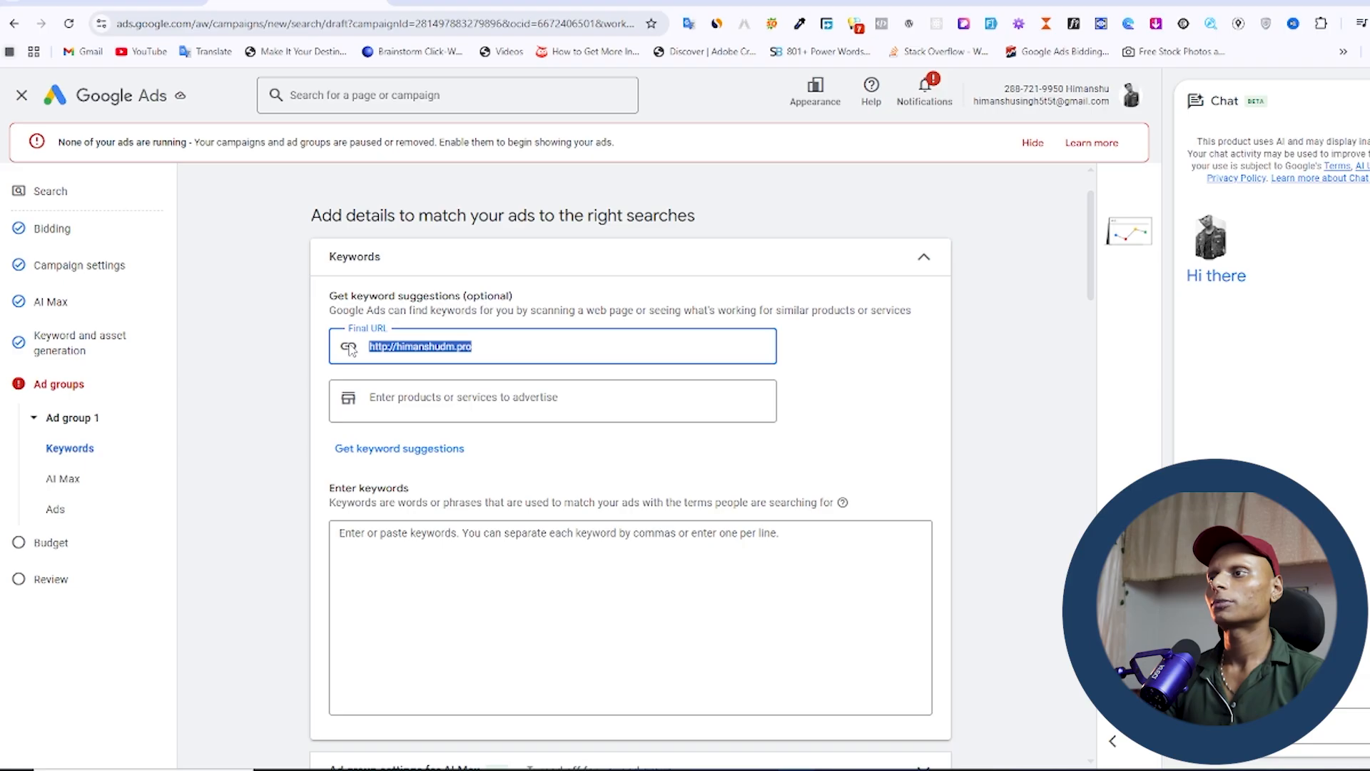
click(536, 351)
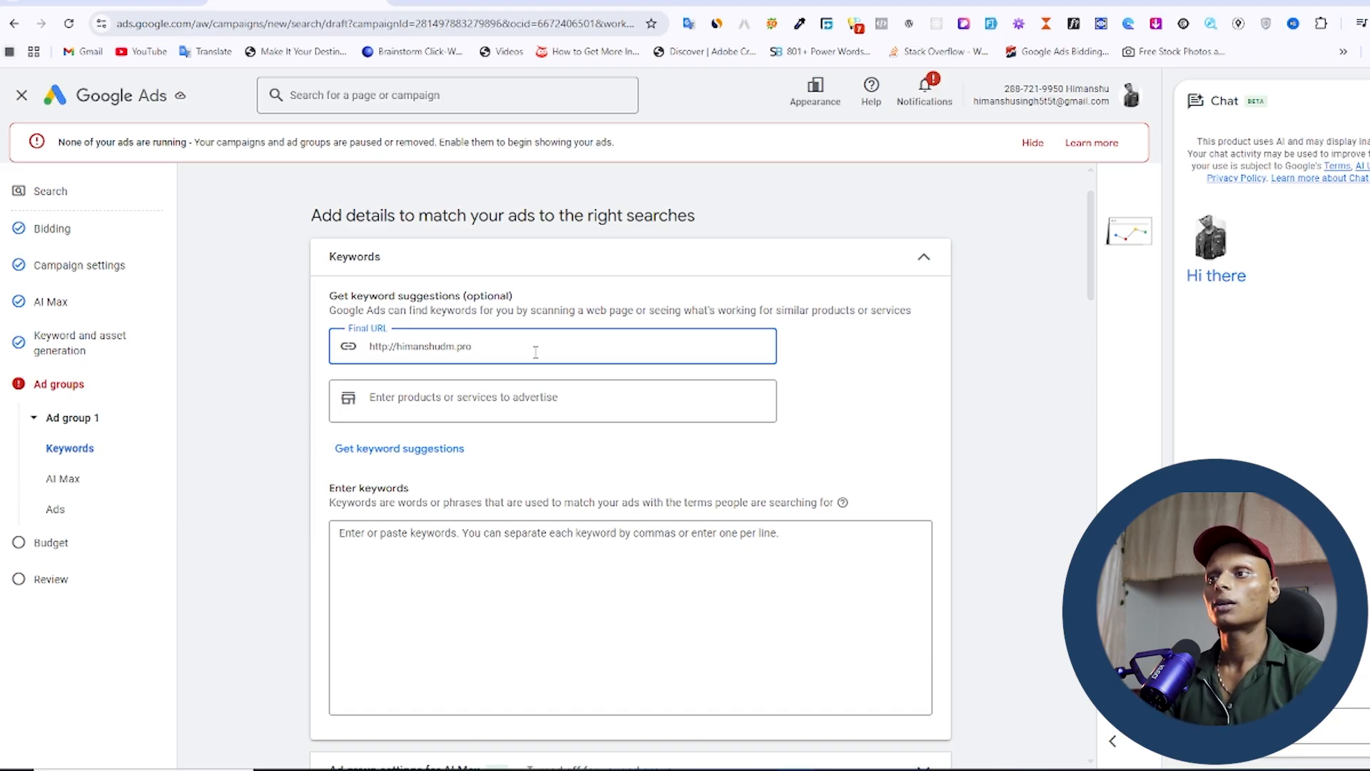
click(508, 399)
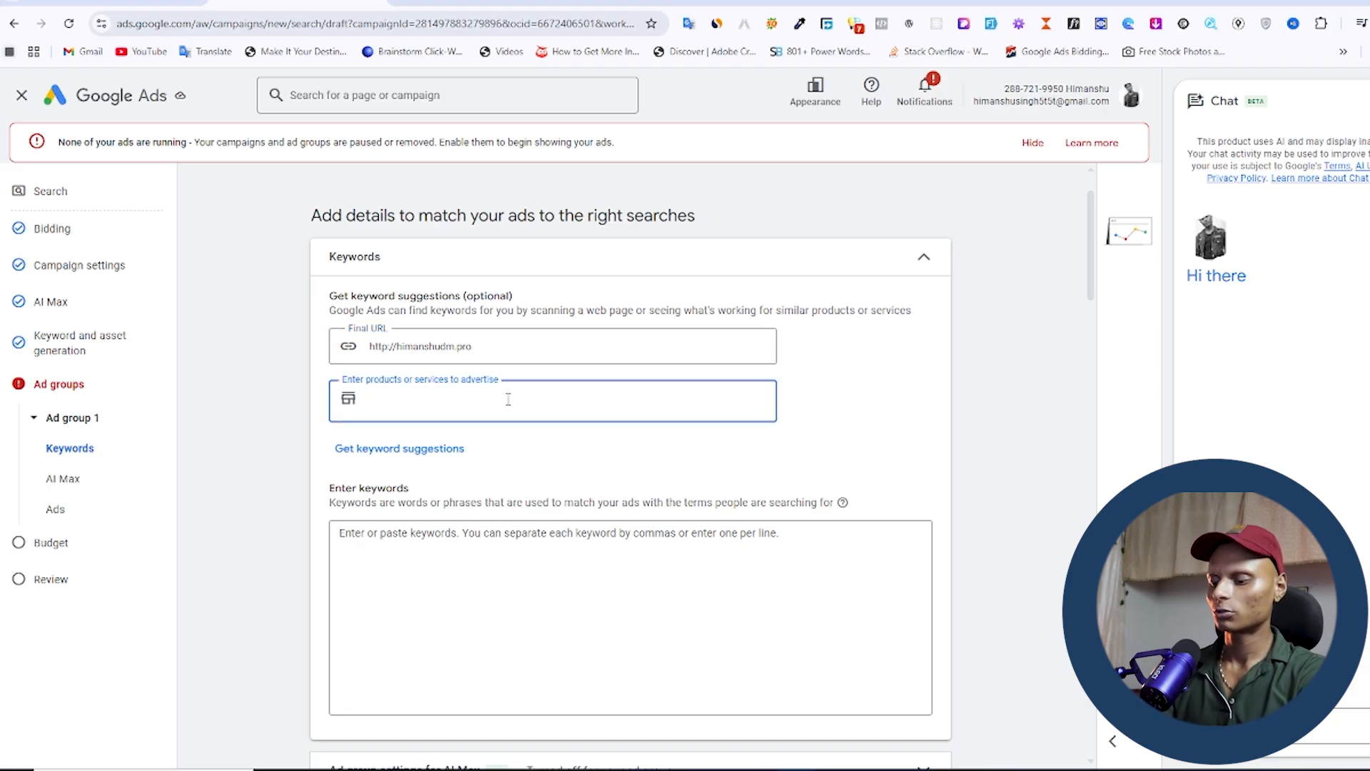
text(clothi)
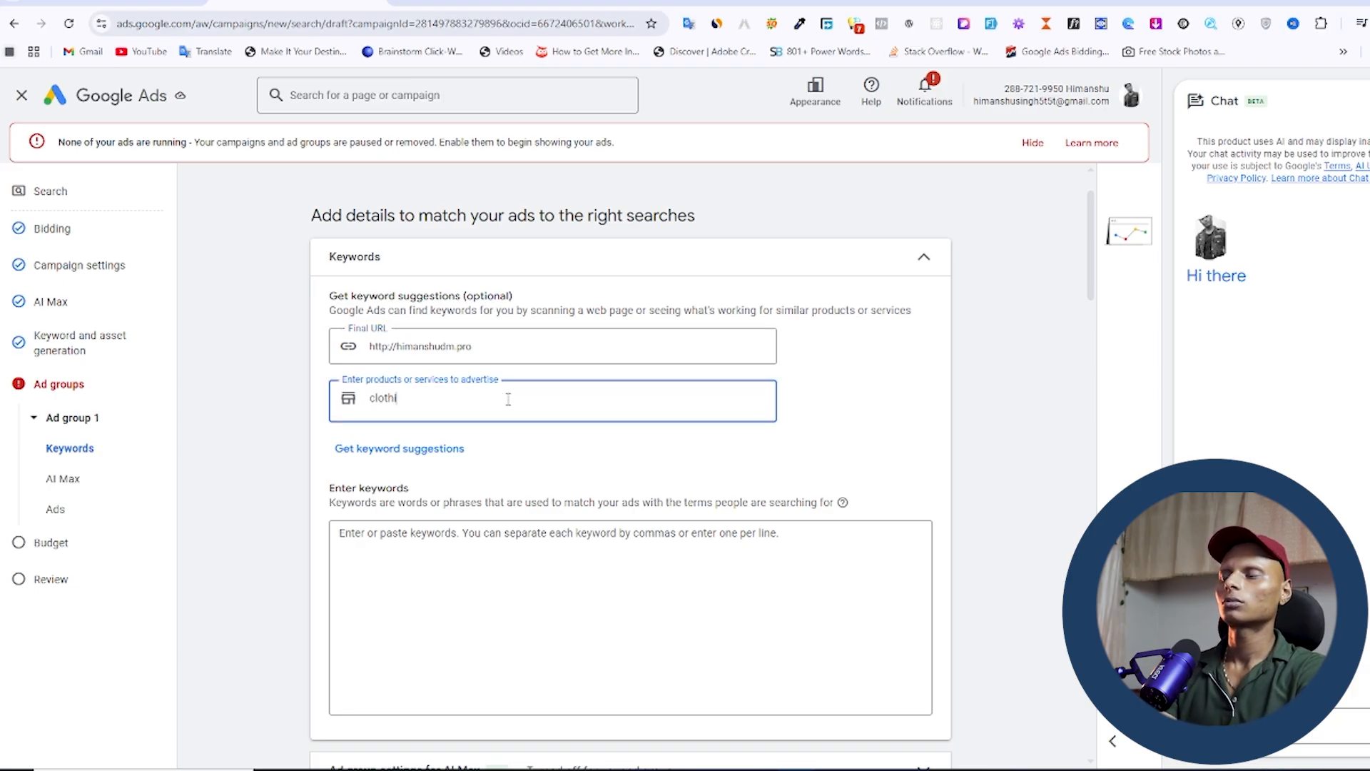
text(ing)
key(Return)
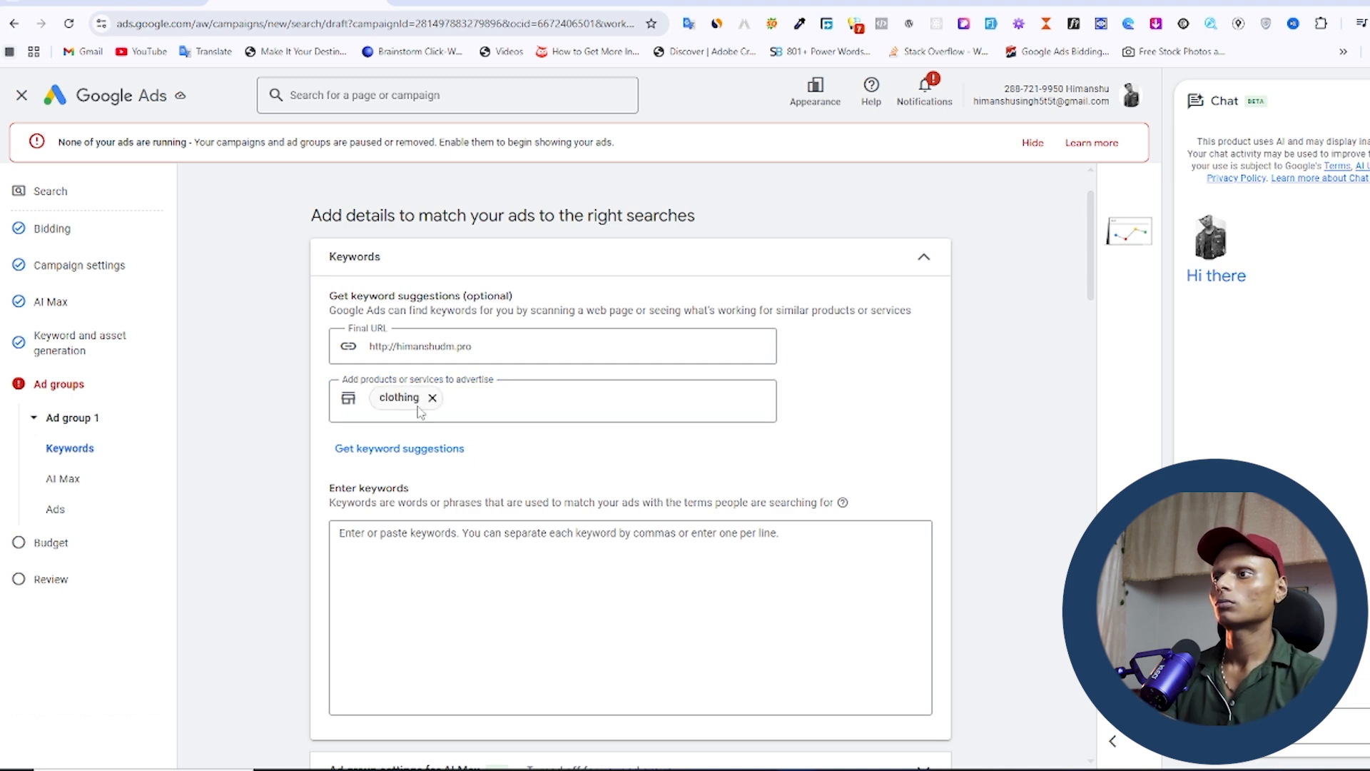
scroll(491, 577, down, 2)
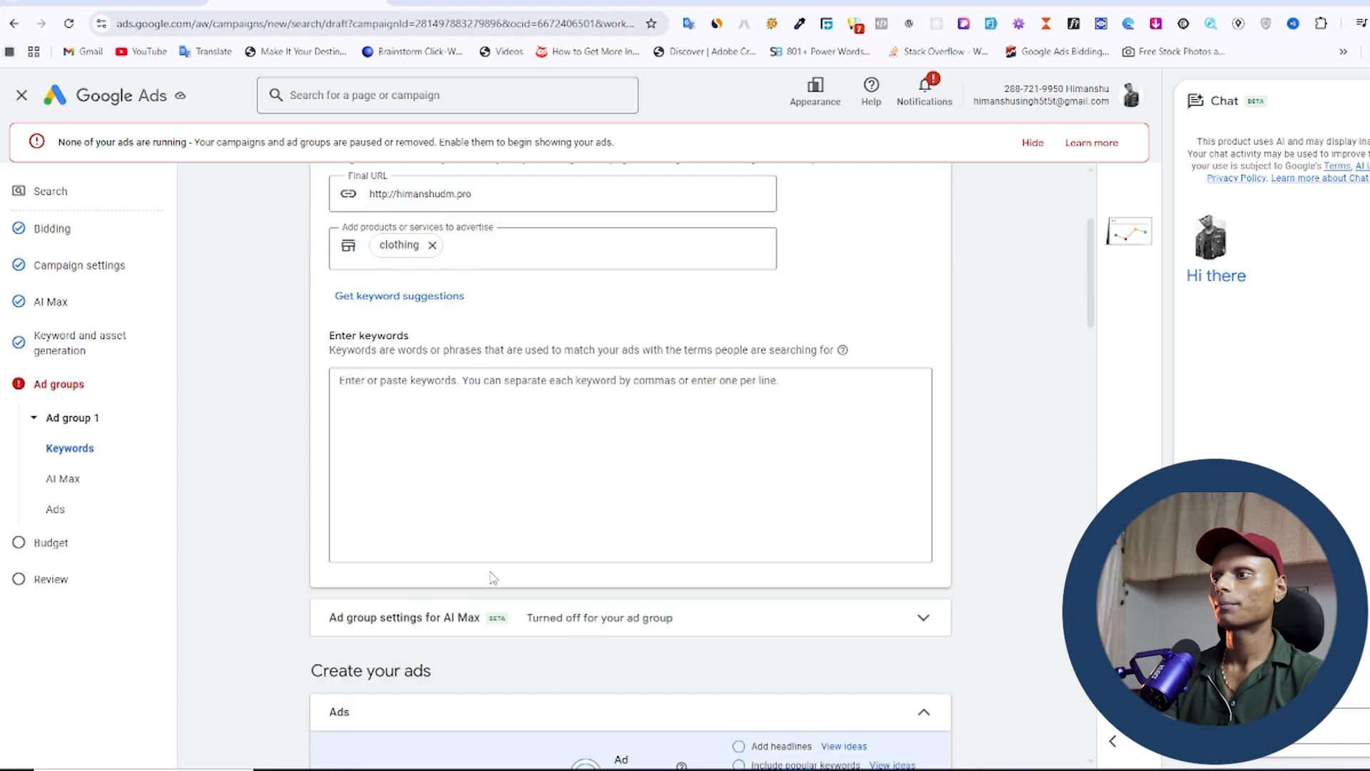
Enter Ad group 1's keywords on separate lines: broad match men wear, phrase match "women wear" and exact match [child wear]
click(467, 397)
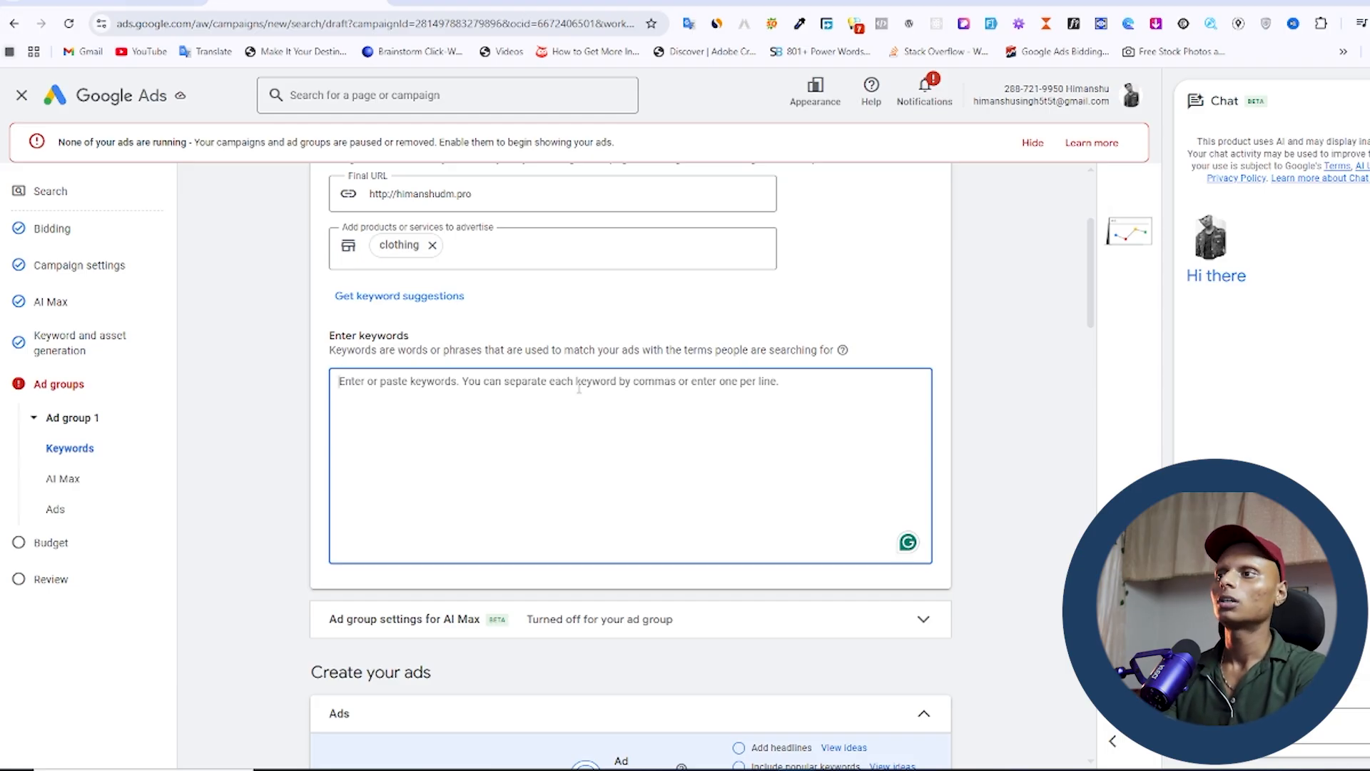
text(men)
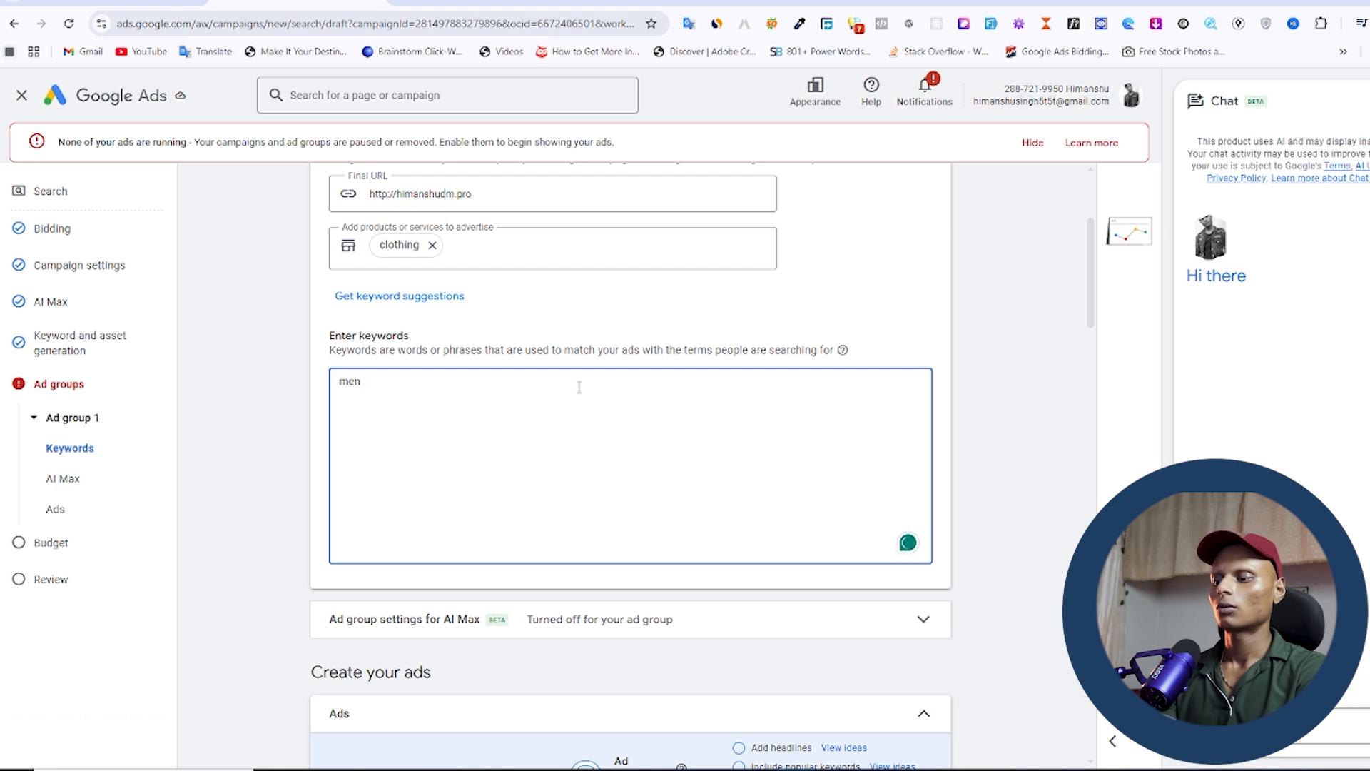
text( wear)
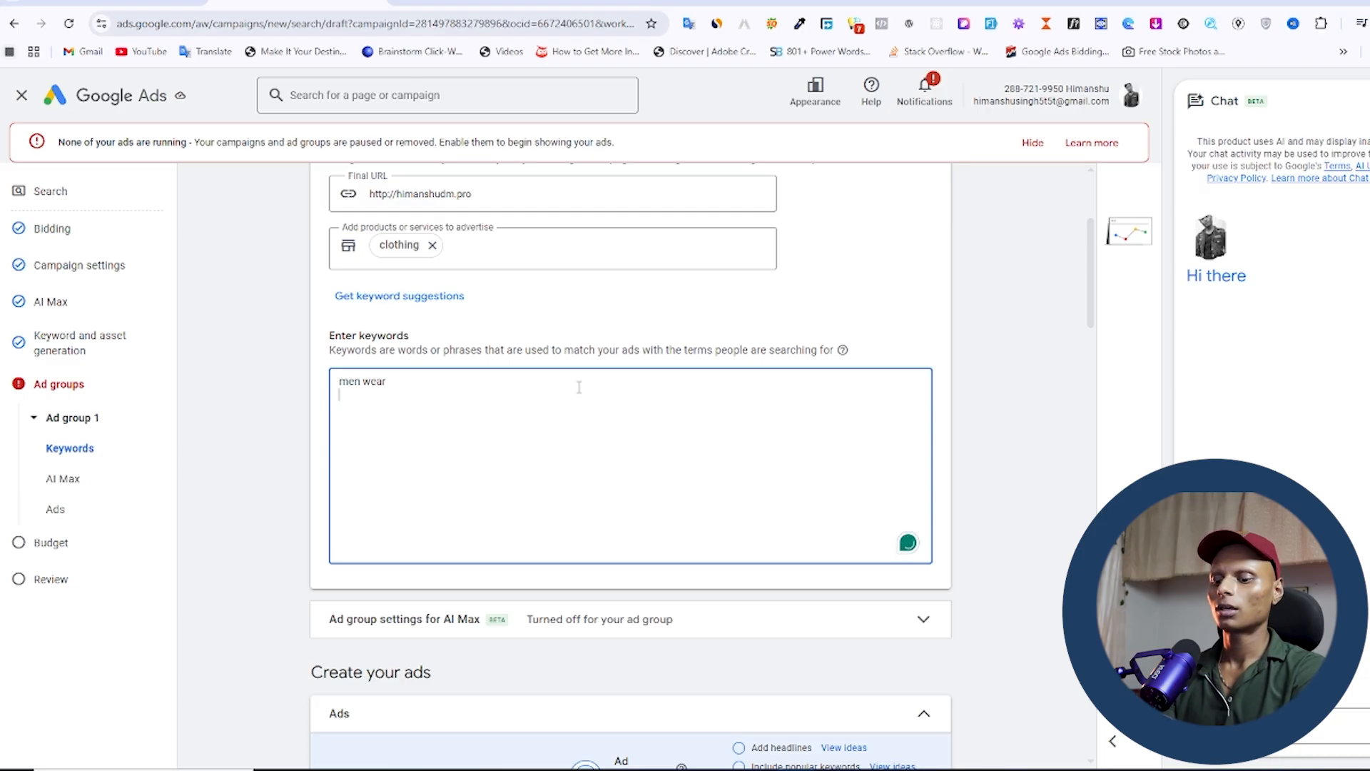
text("women)
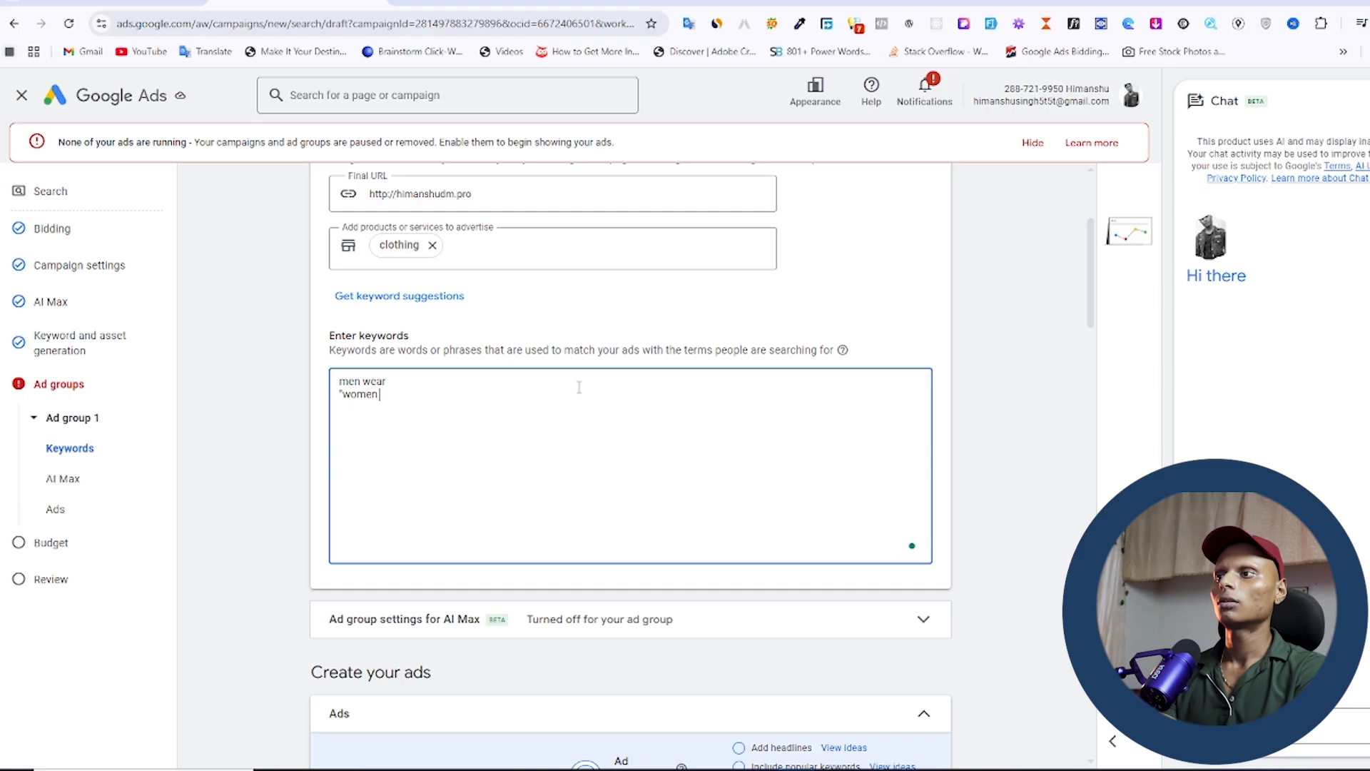
text( wear" )
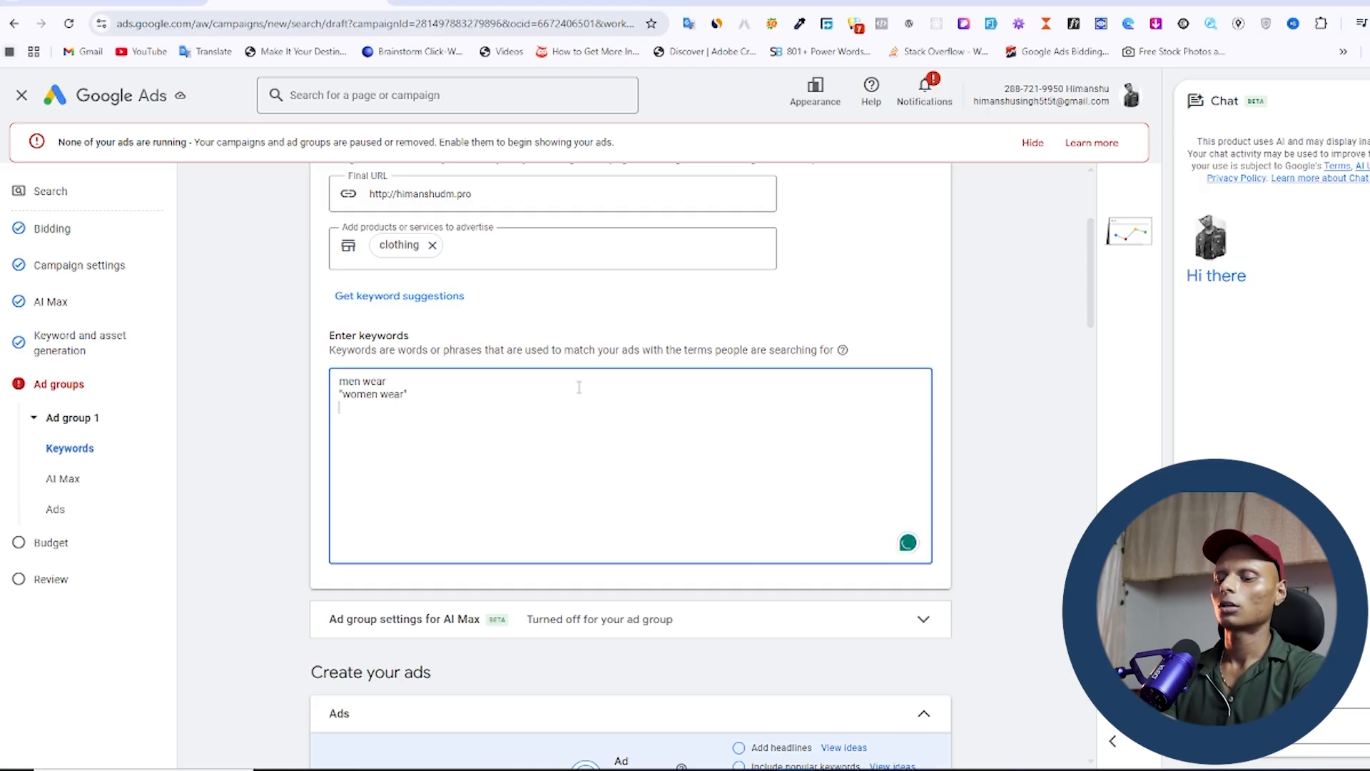
text("child wear)
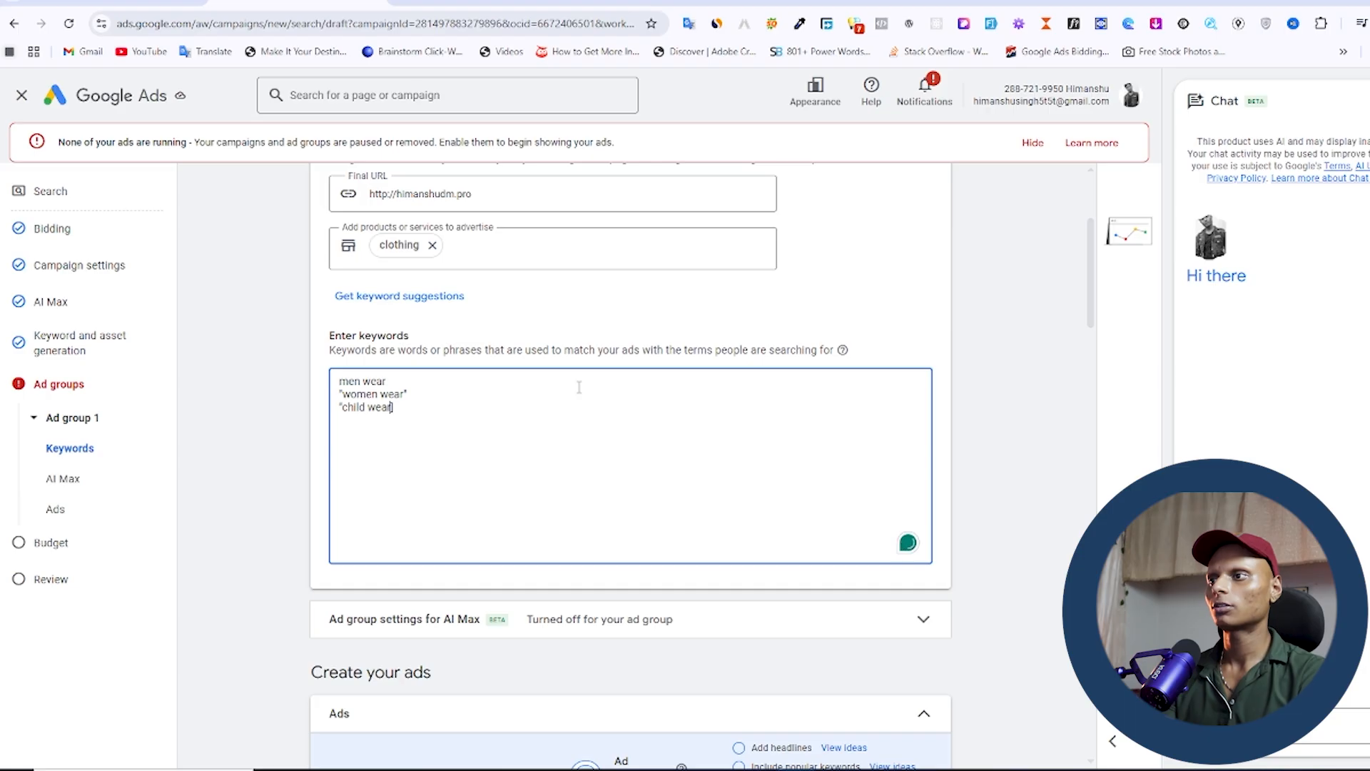
key(BackSpace)
text([)
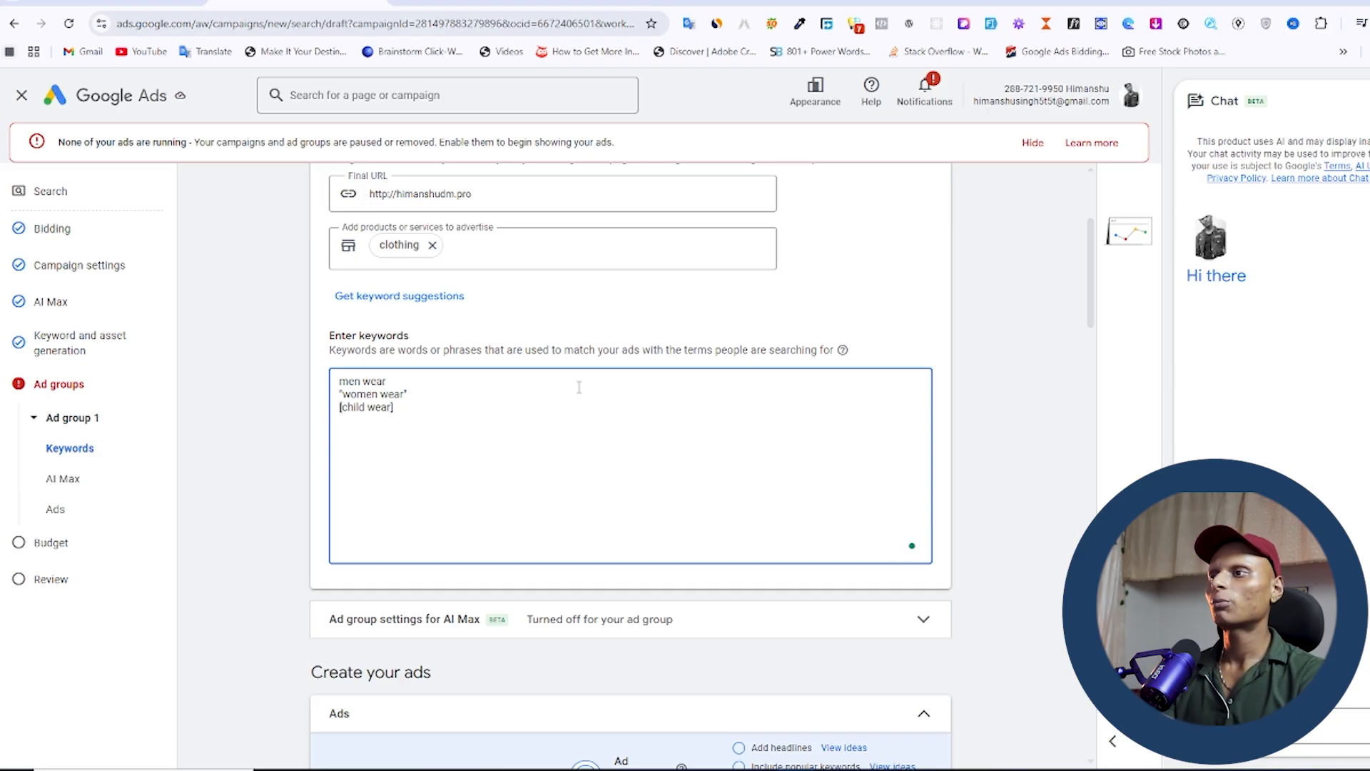
click(225, 422)
Examine Ad group 1's AI Max settings and the ad's Final URL and display path fields
scroll(1026, 388, down, 4)
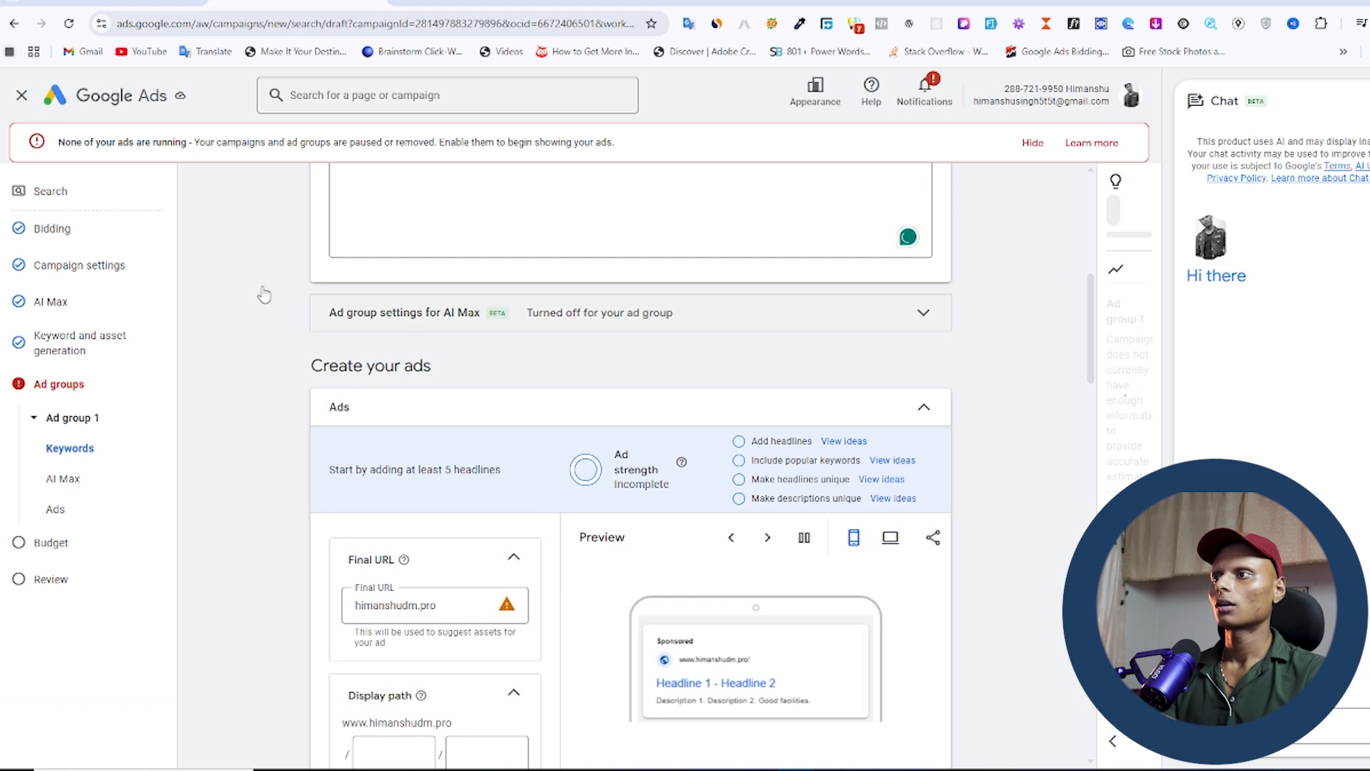
click(923, 313)
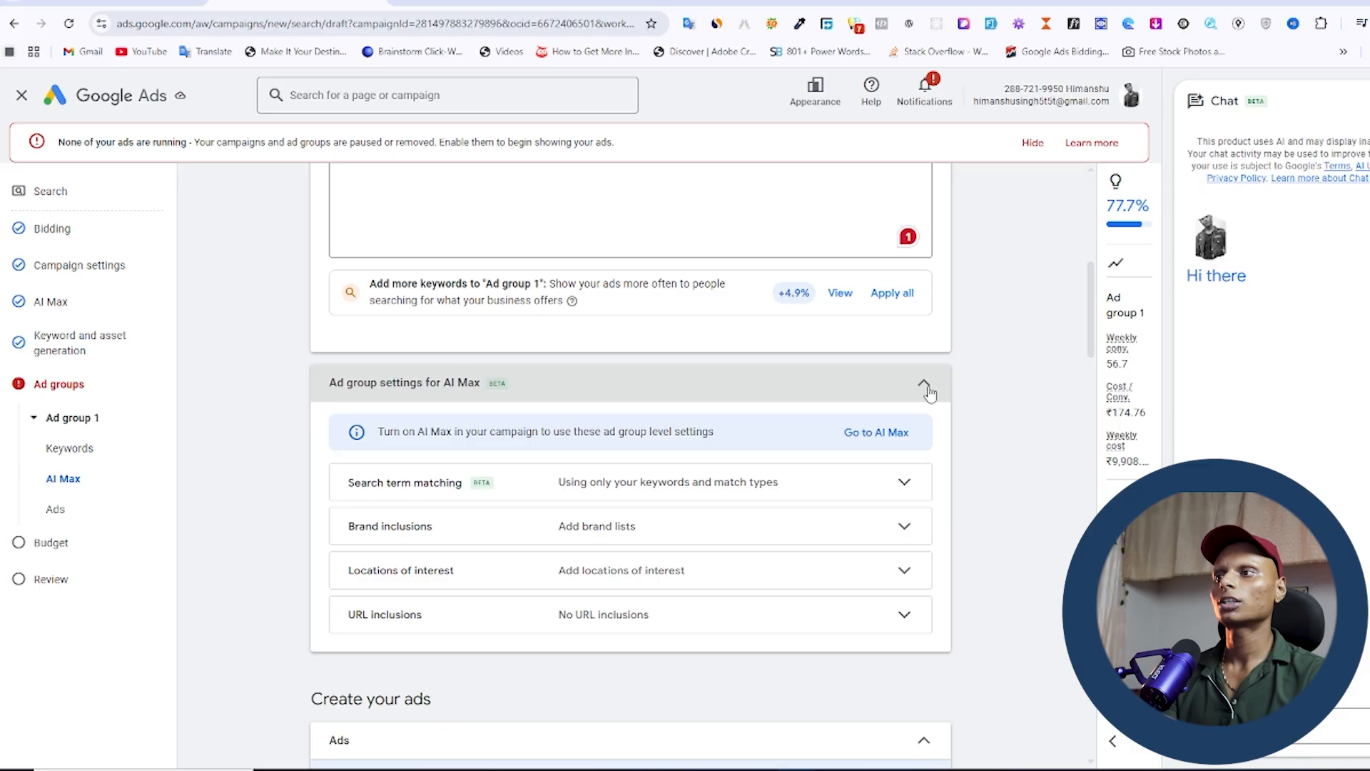
click(924, 385)
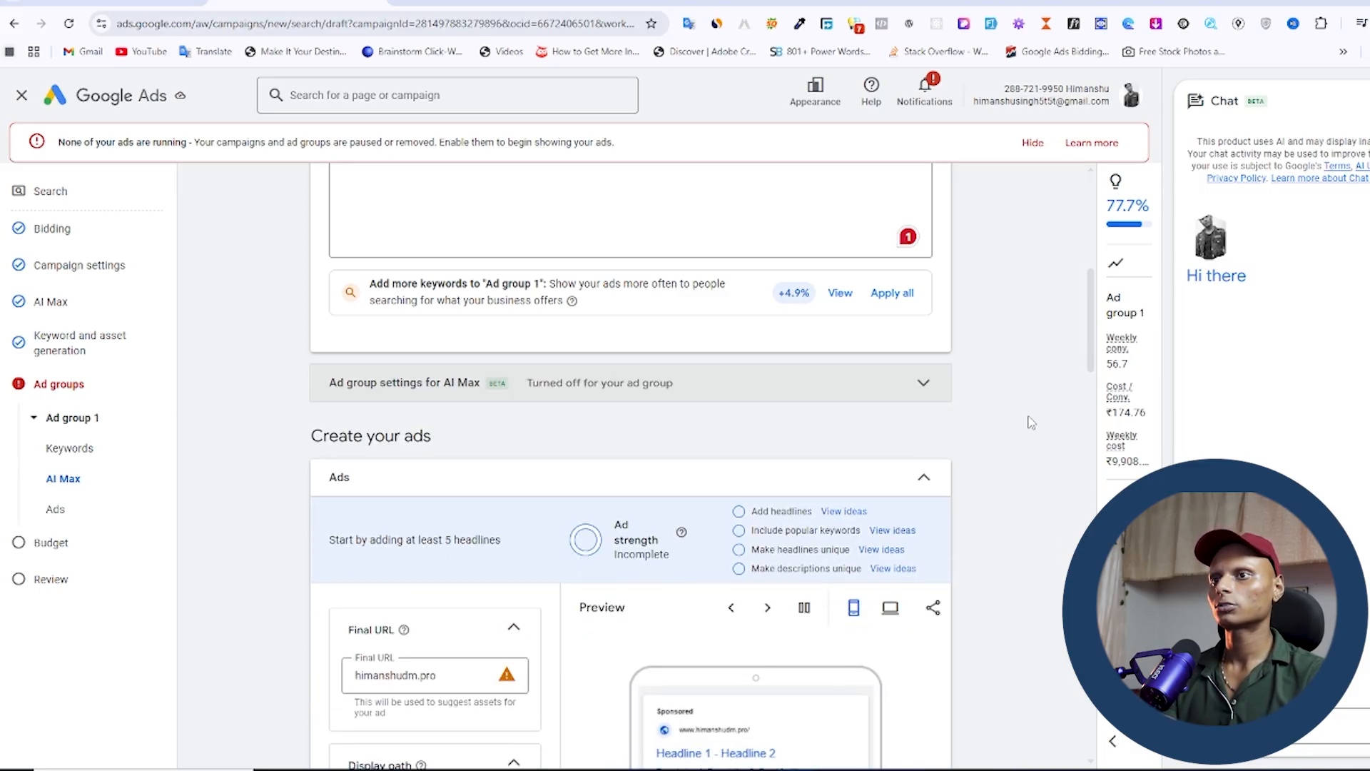
scroll(1021, 421, up, 5)
scroll(1014, 407, down, 6)
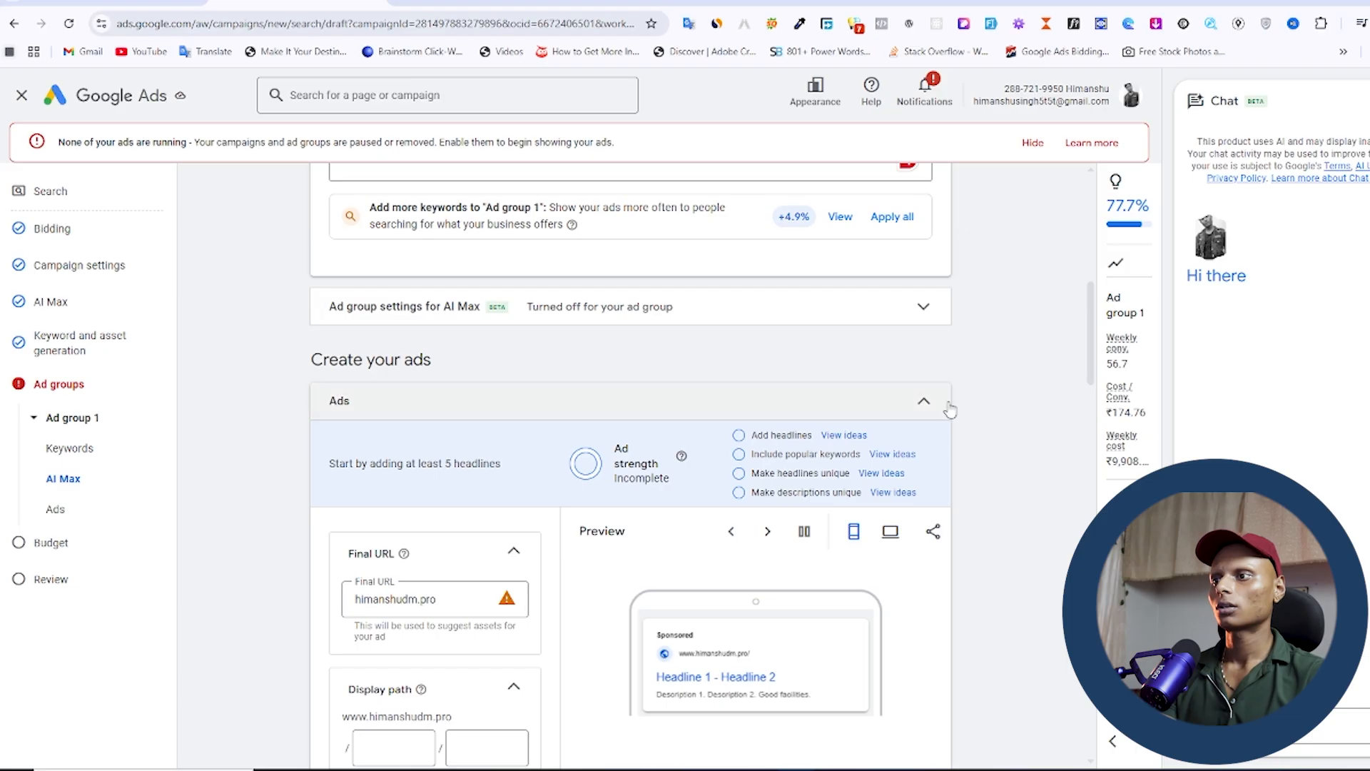
click(462, 598)
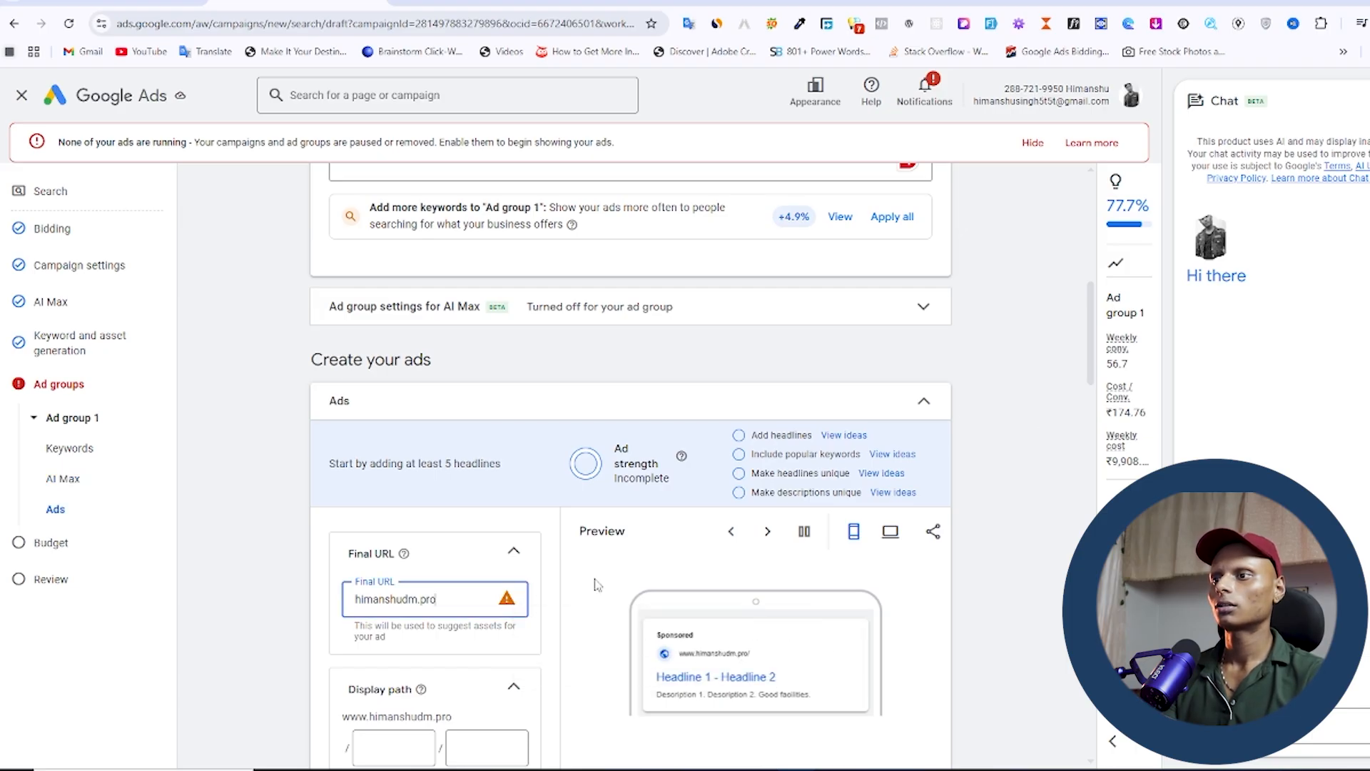
click(358, 601)
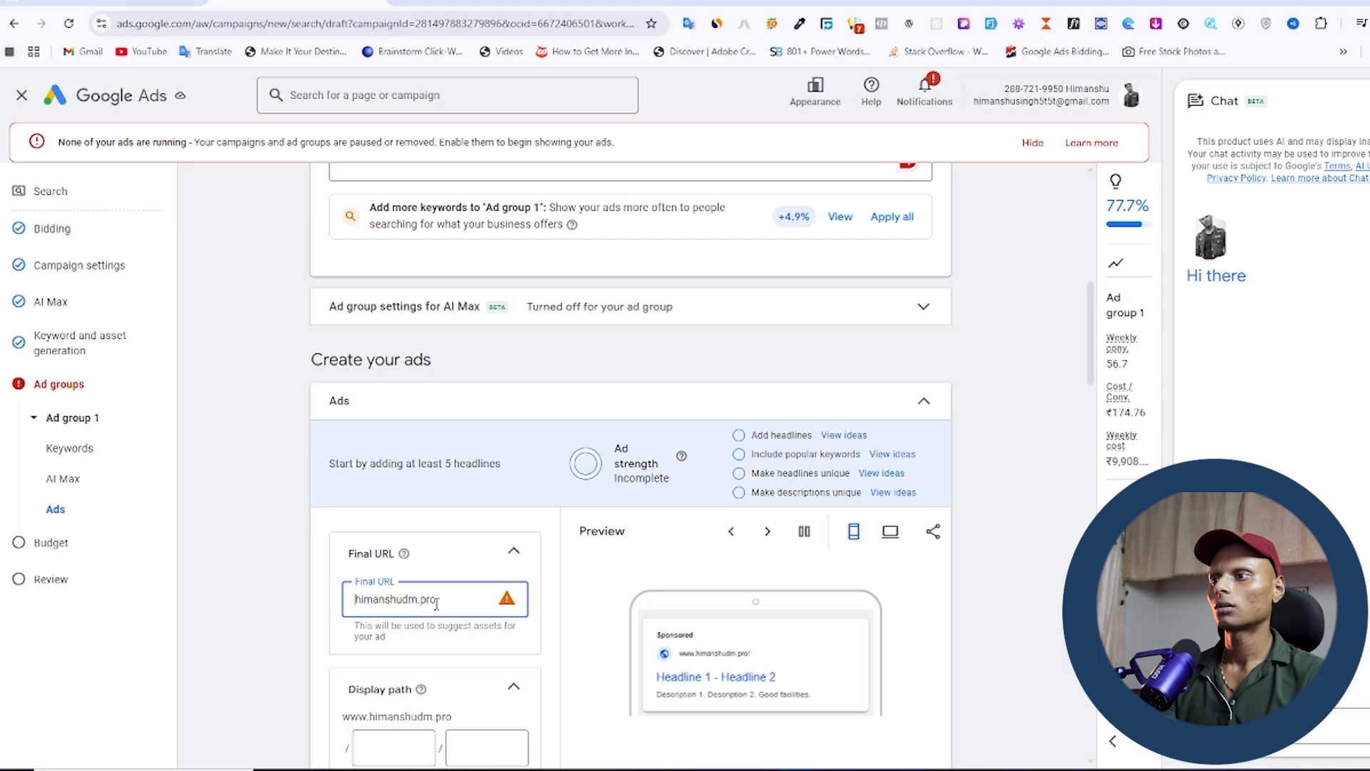
scroll(685, 421, down, 2)
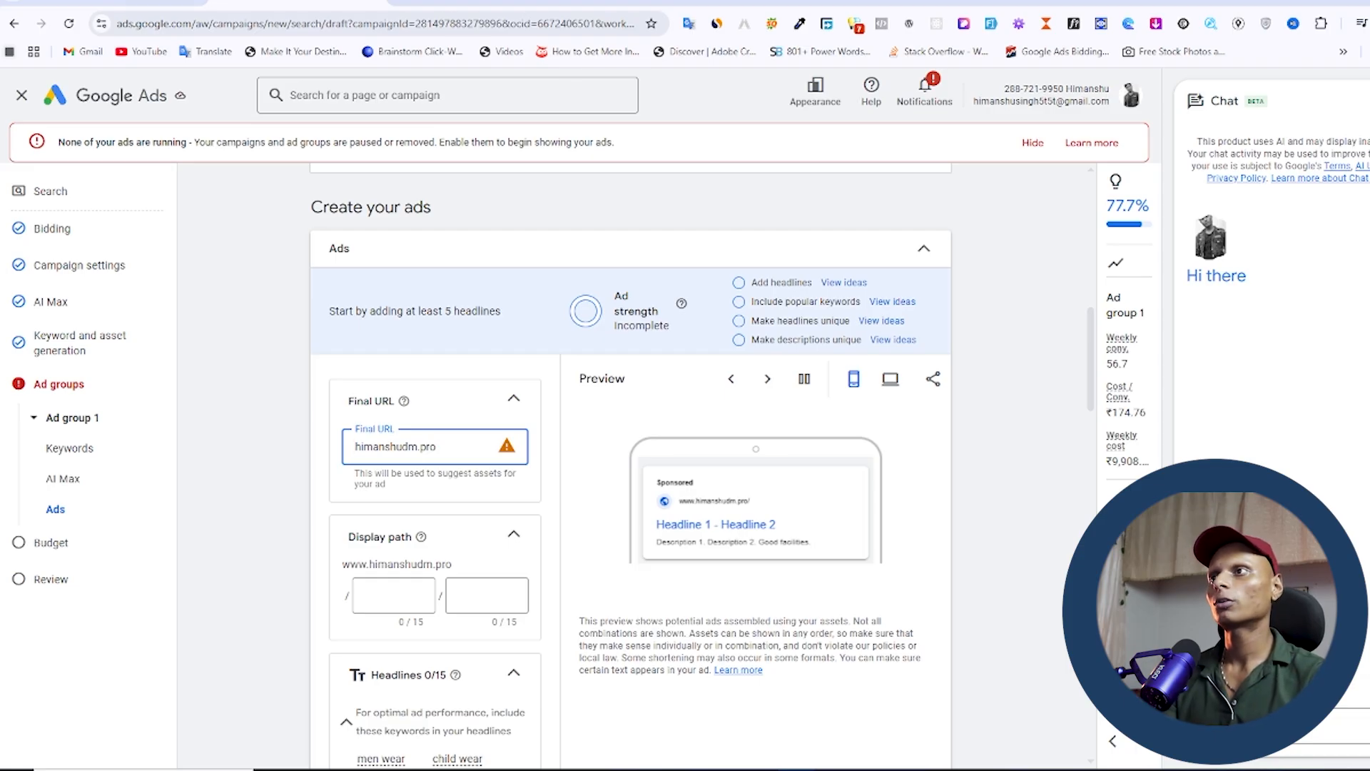
Search Google for "ecommerce marketing services" in a new browser tab and examine the URLs shown in the sponsored results
key(ctrl+t)
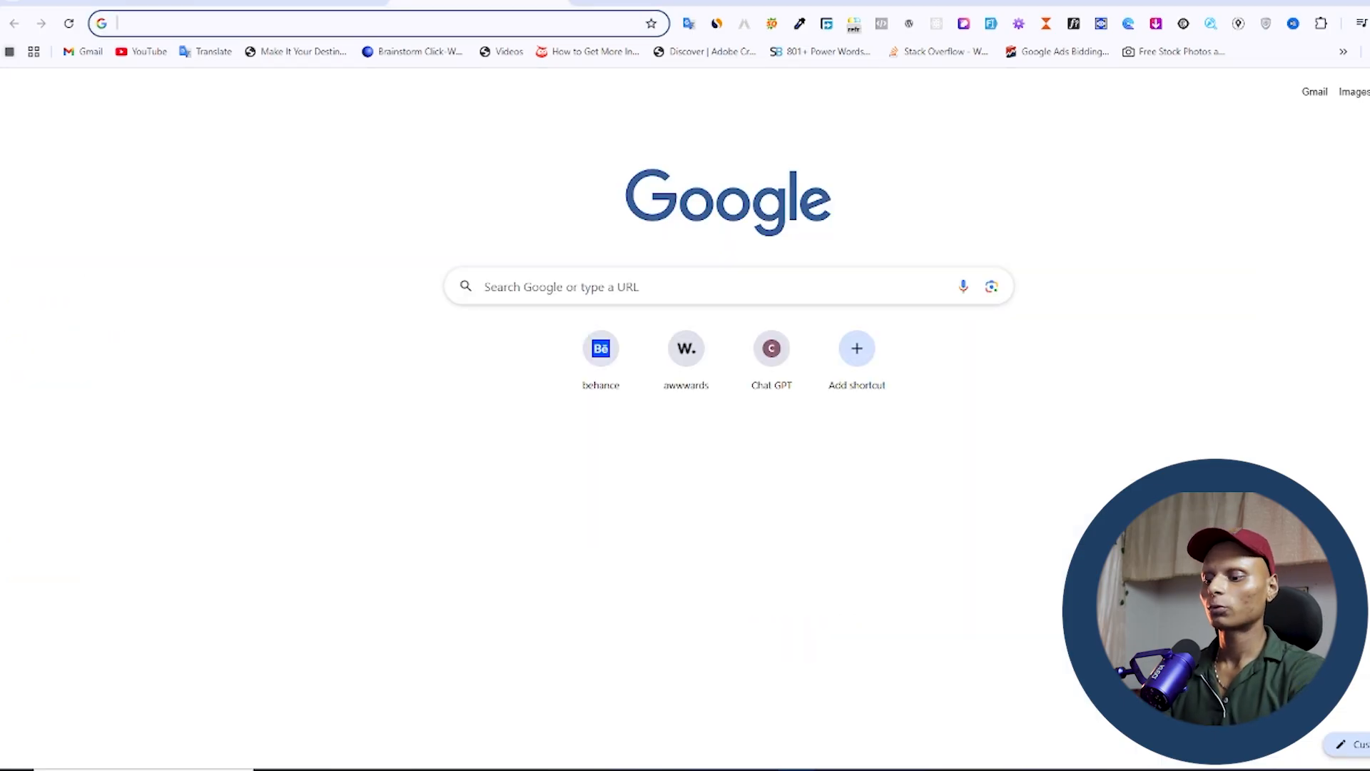
text(ecommerce marketing ser)
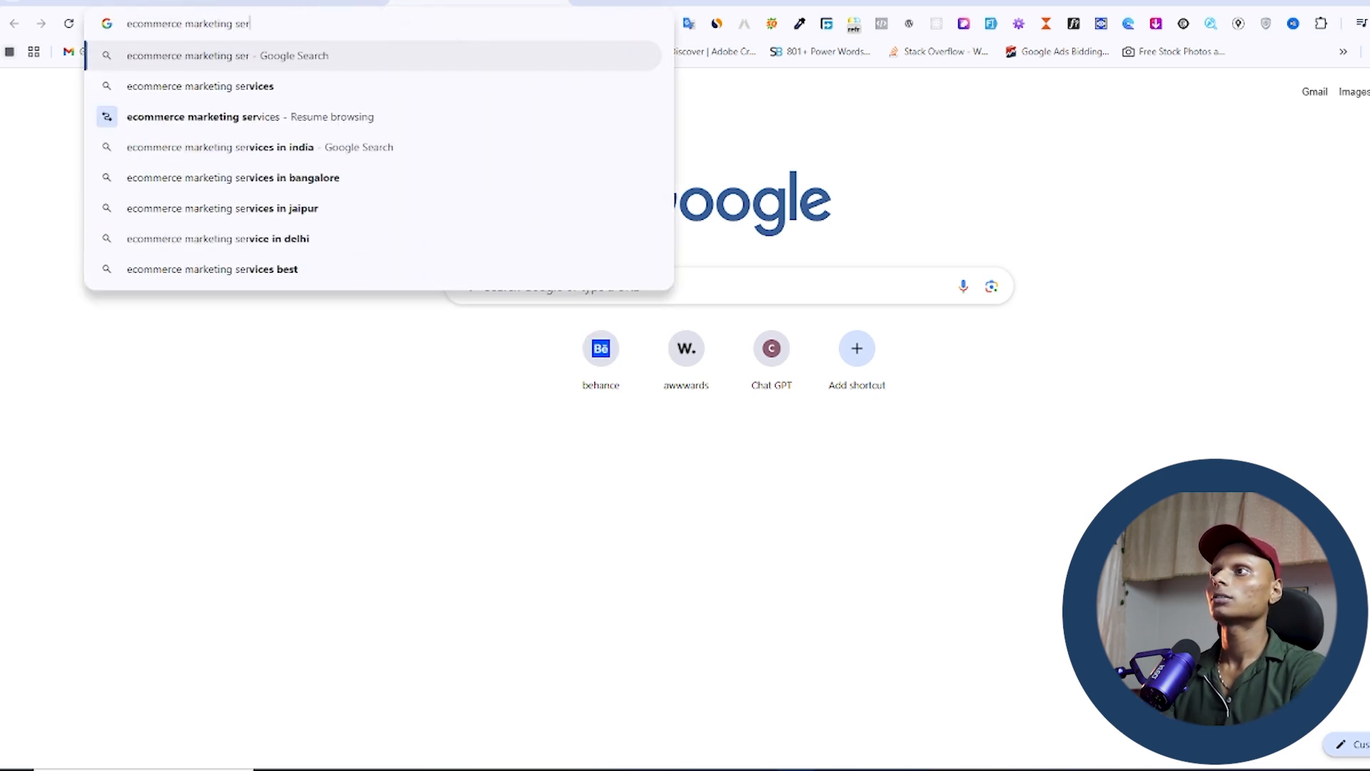
text(vices)
key(Return)
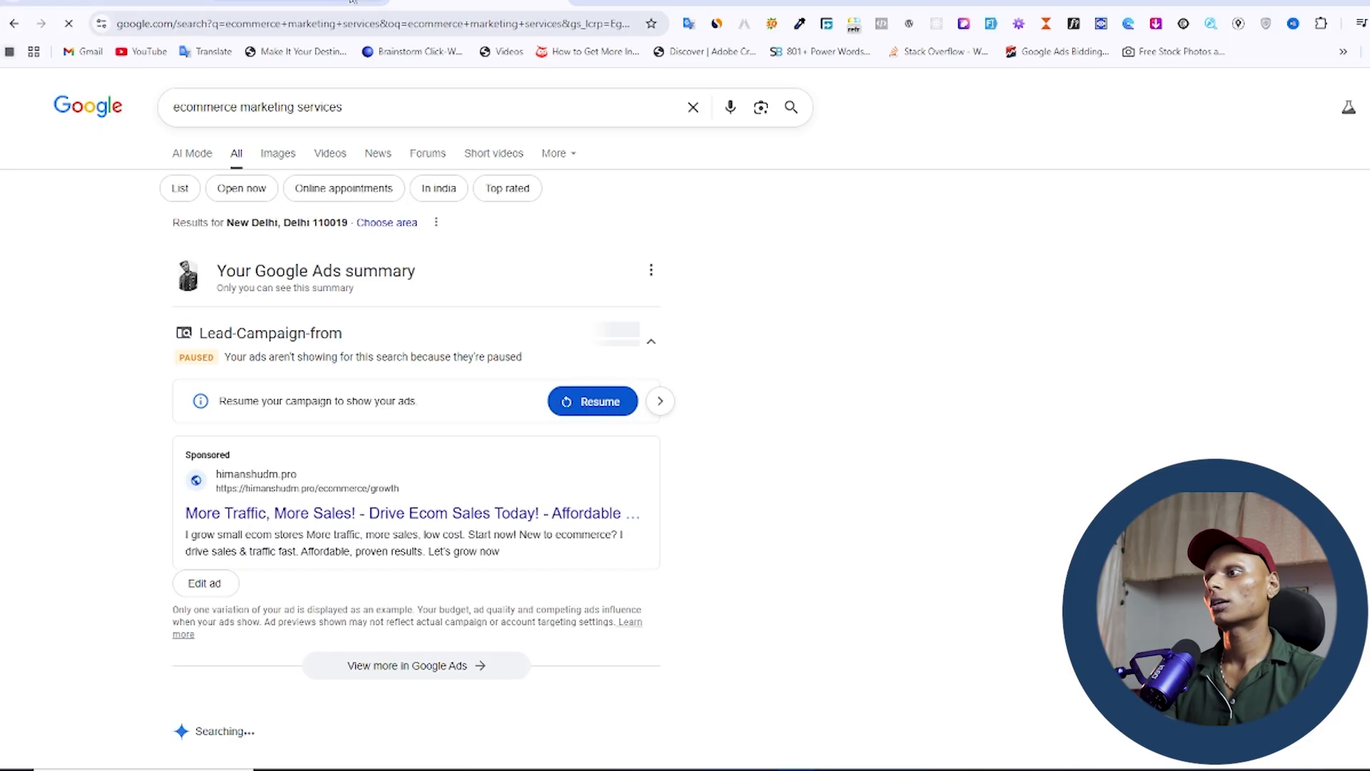
scroll(706, 410, down, 10)
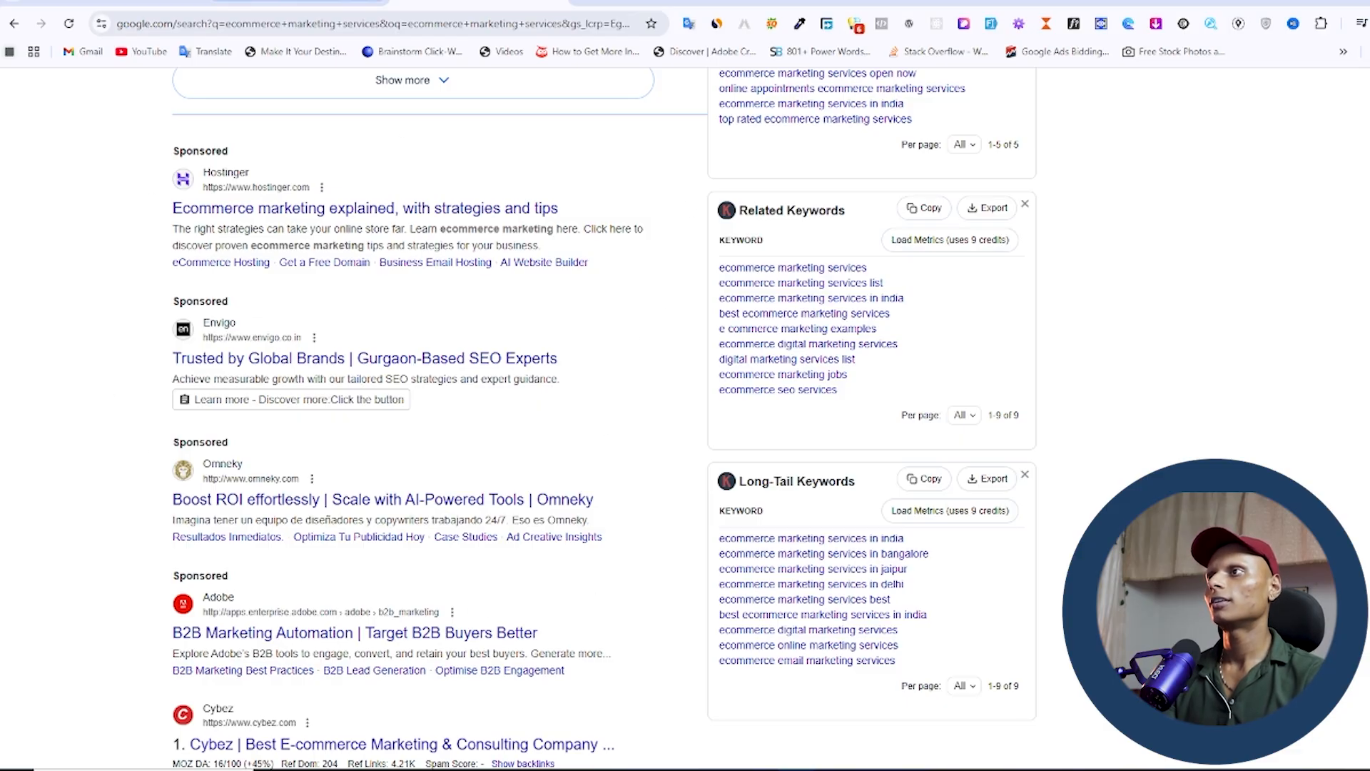
click(299, 2)
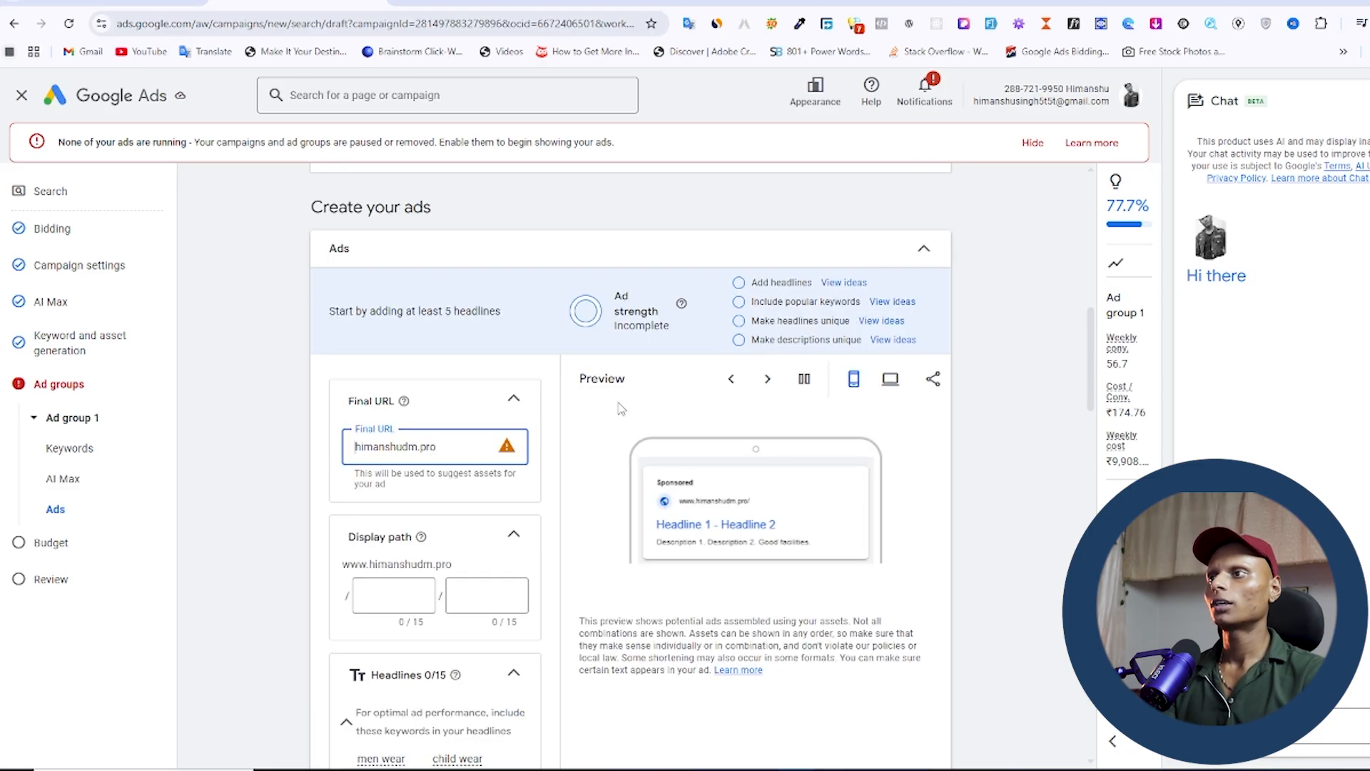
triple_click(429, 448)
key(ctrl+c)
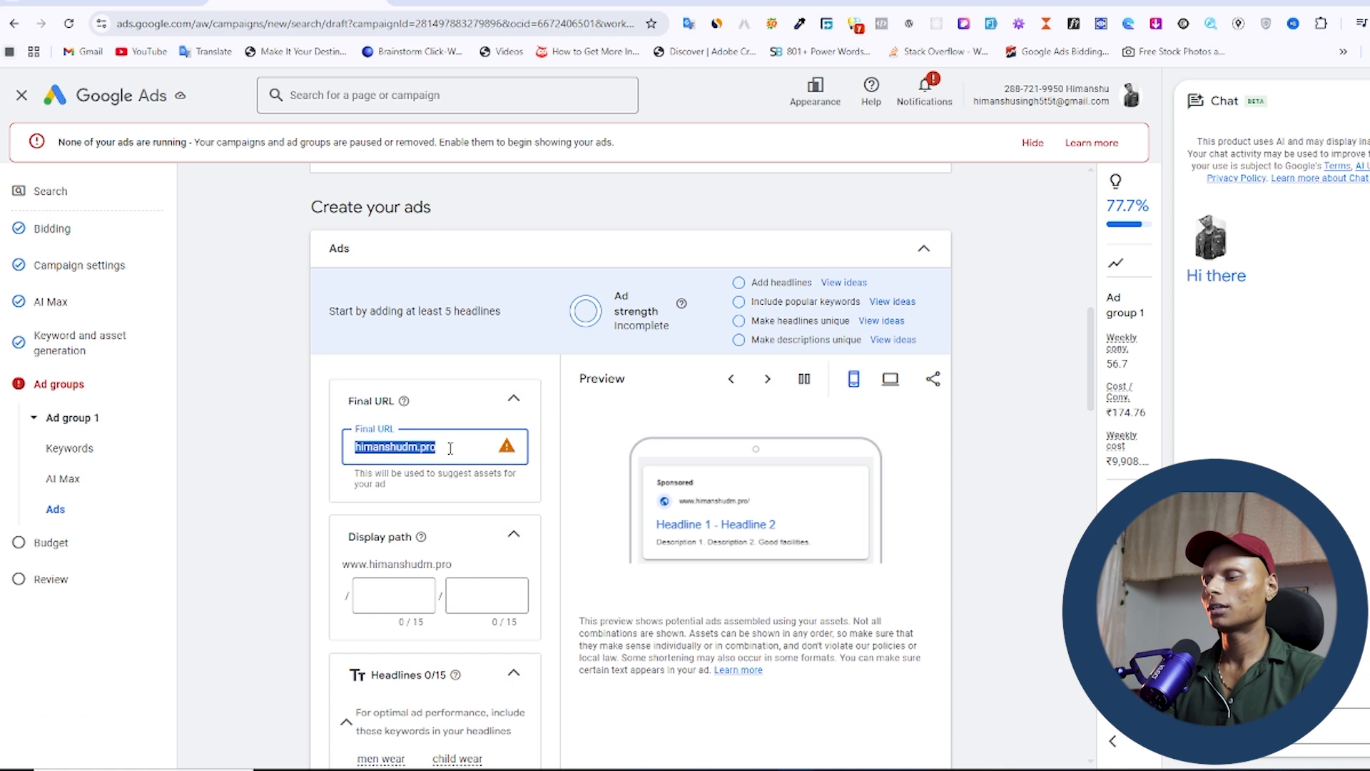
click(599, 13)
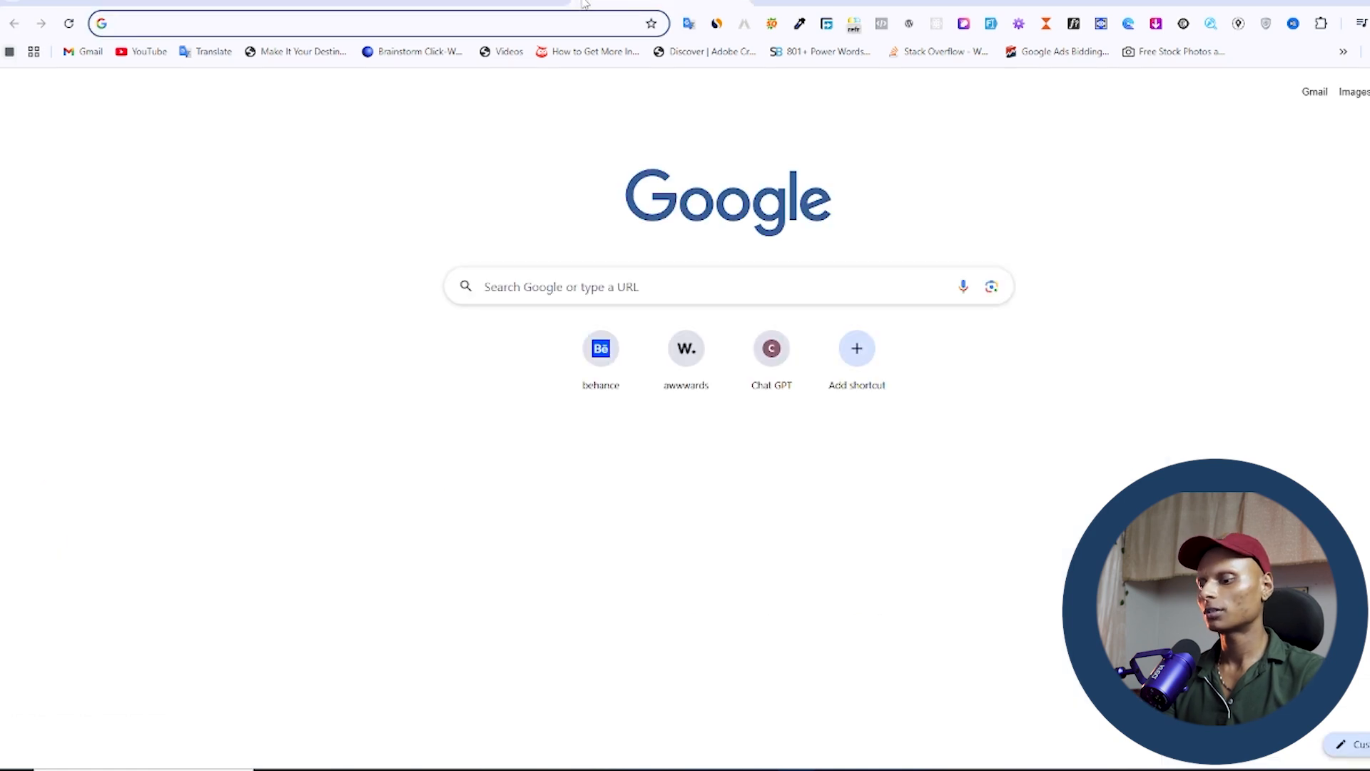
key(ctrl+v)
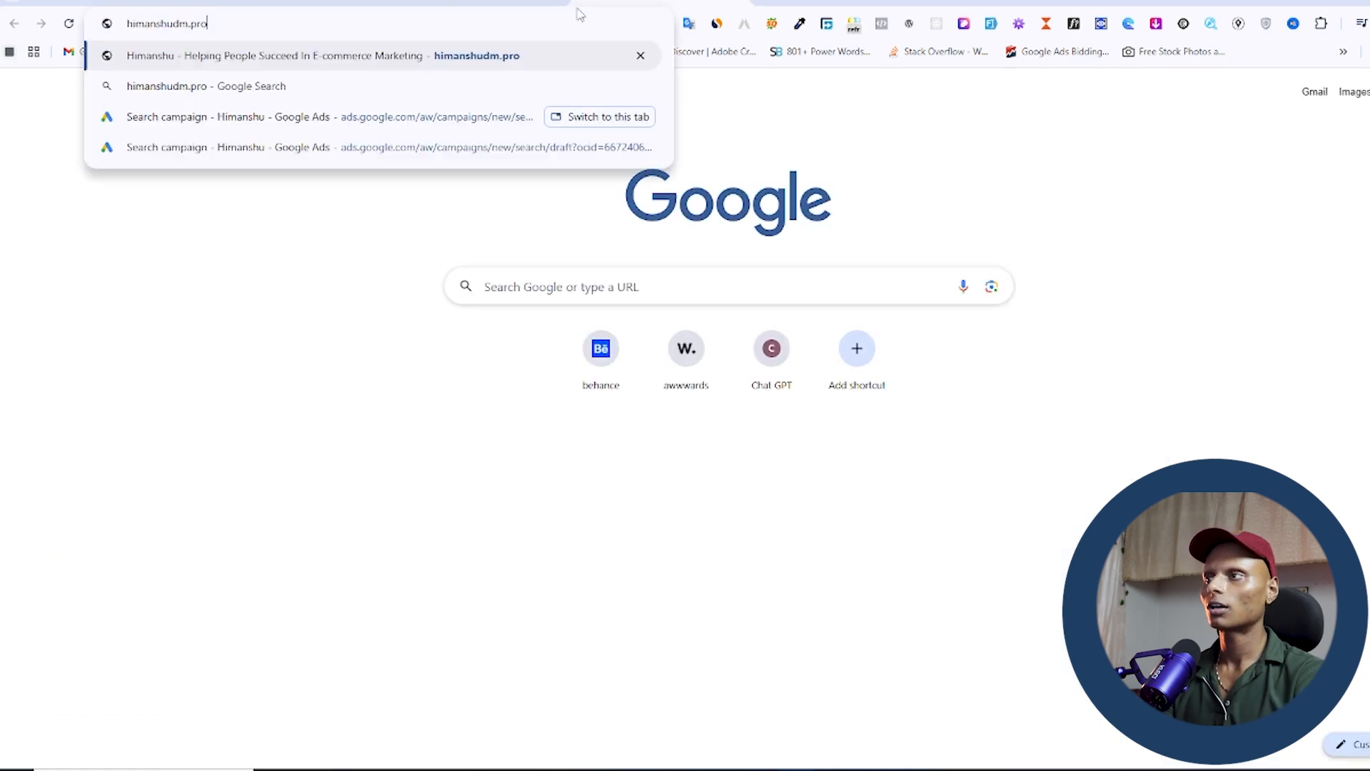
click(123, 246)
click(222, 23)
drag(222, 24, 118, 23)
click(259, 24)
drag(288, 23, 118, 26)
click(305, 23)
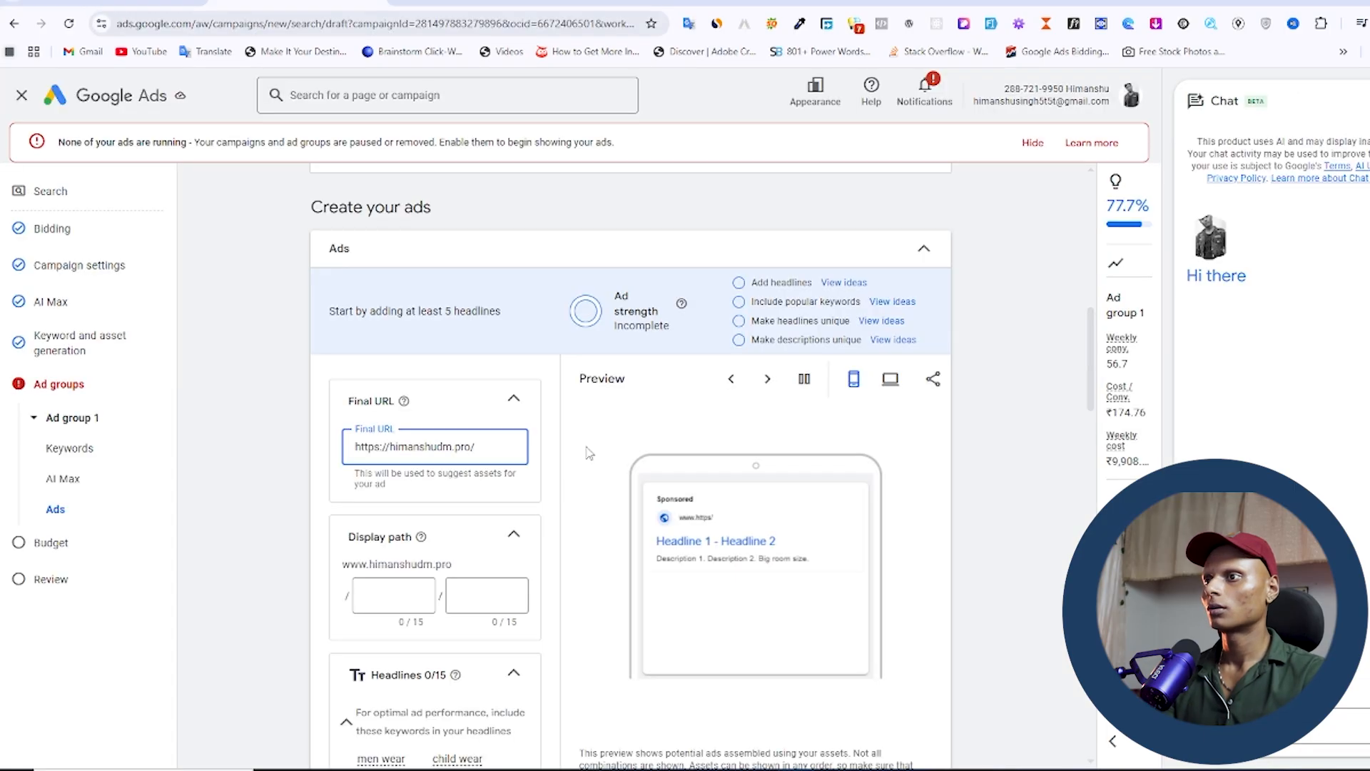
click(586, 454)
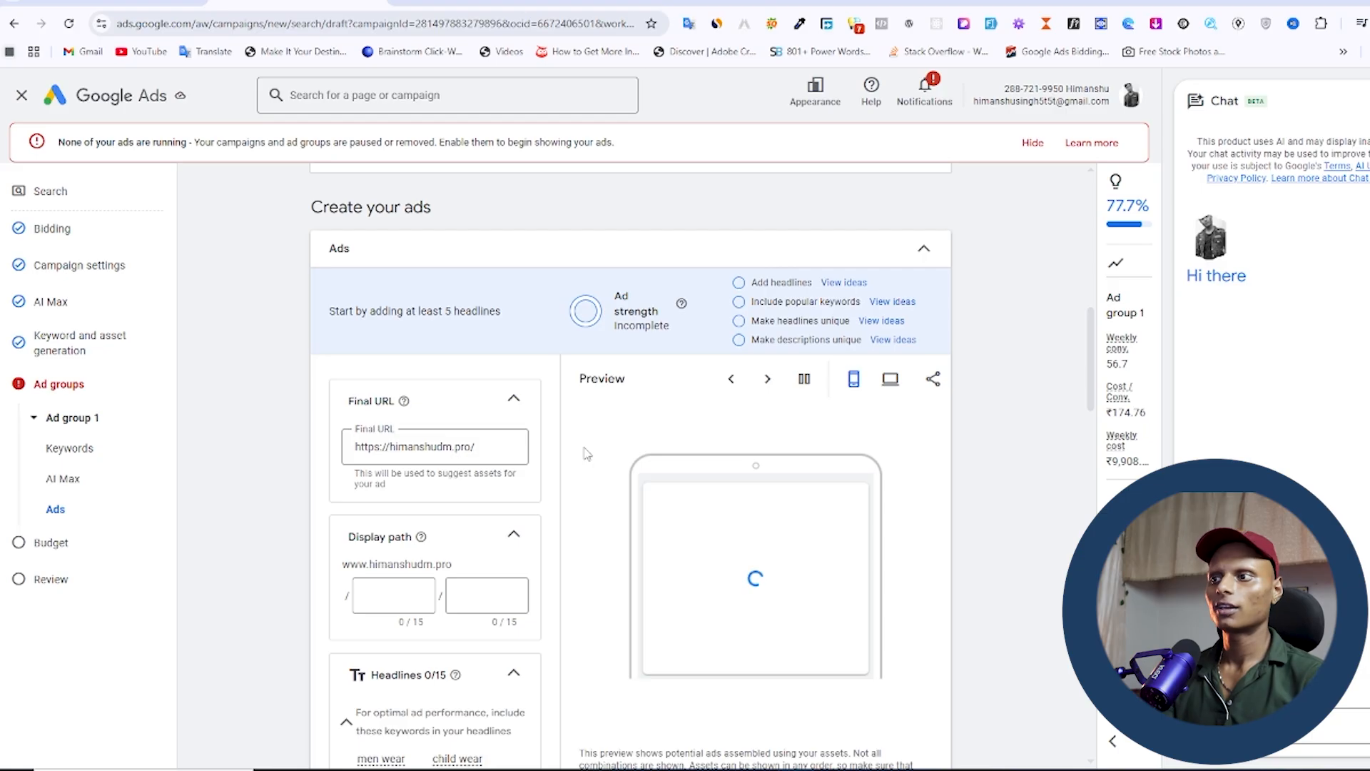
Set the ad's two display path parts to "Men wear" and "Women"
scroll(534, 519, down, 1)
click(378, 520)
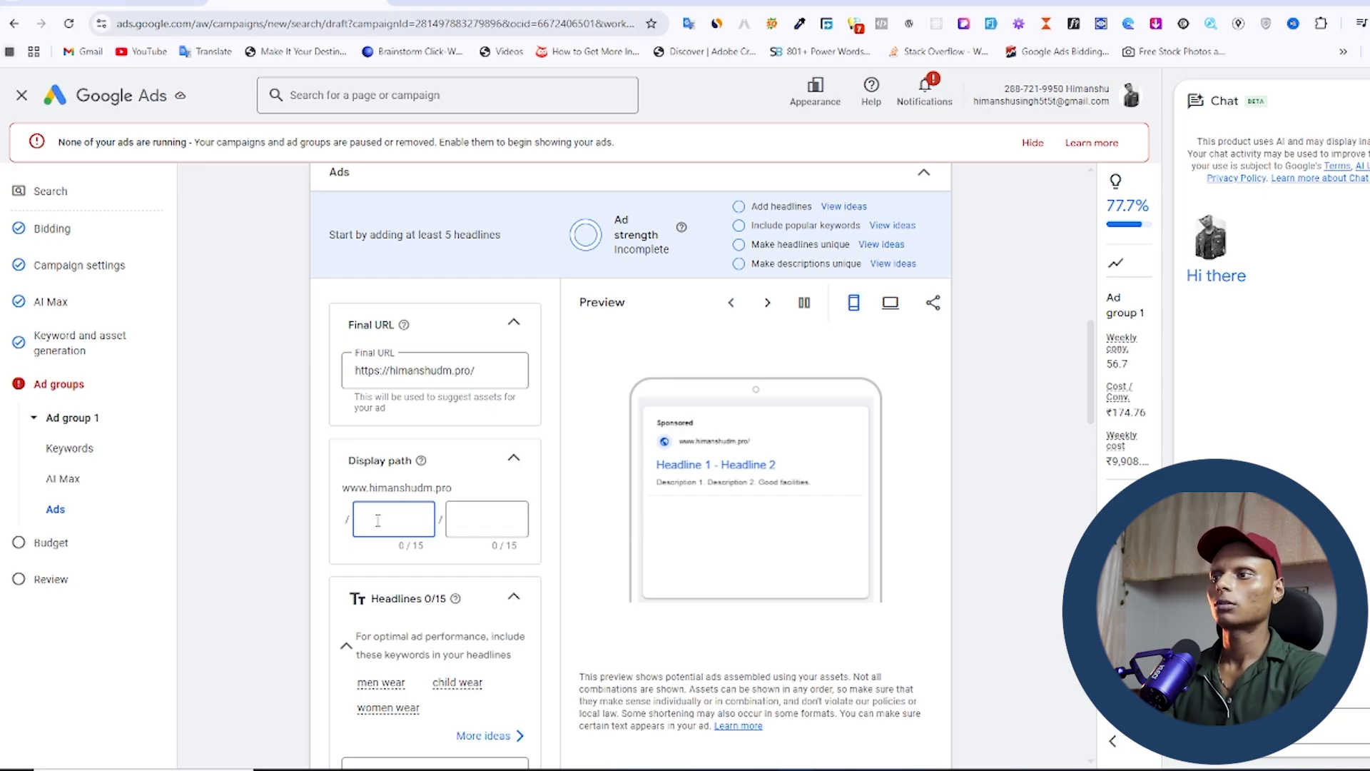
text(Men)
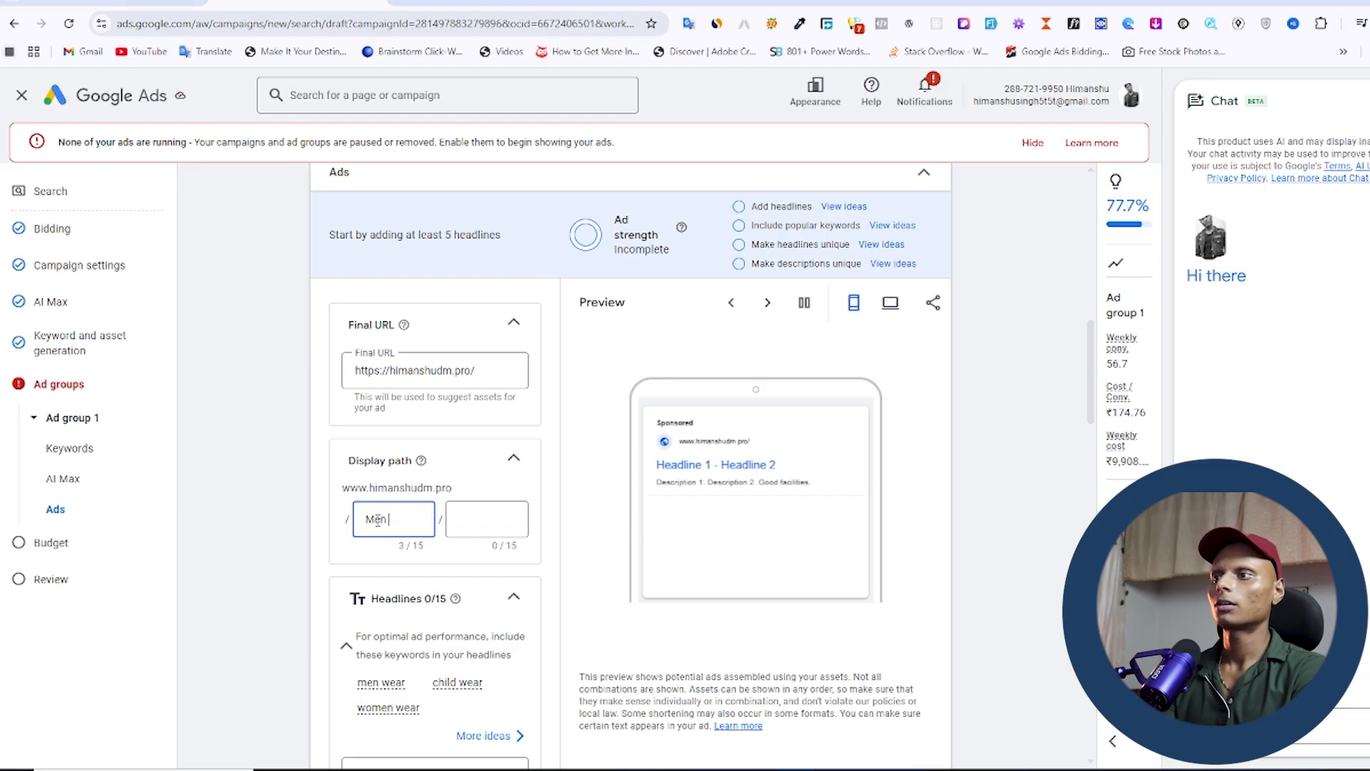
text( war)
key(BackSpace)
text(ear)
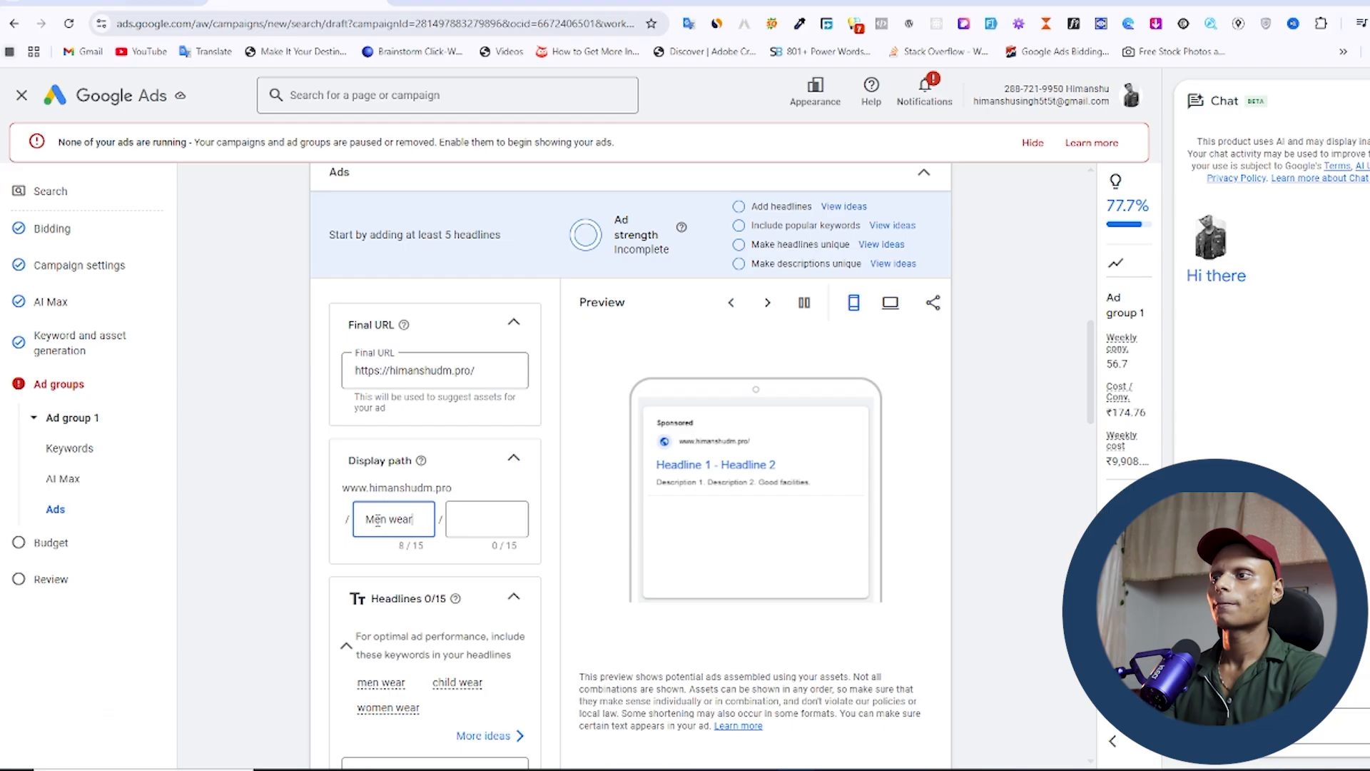
click(492, 520)
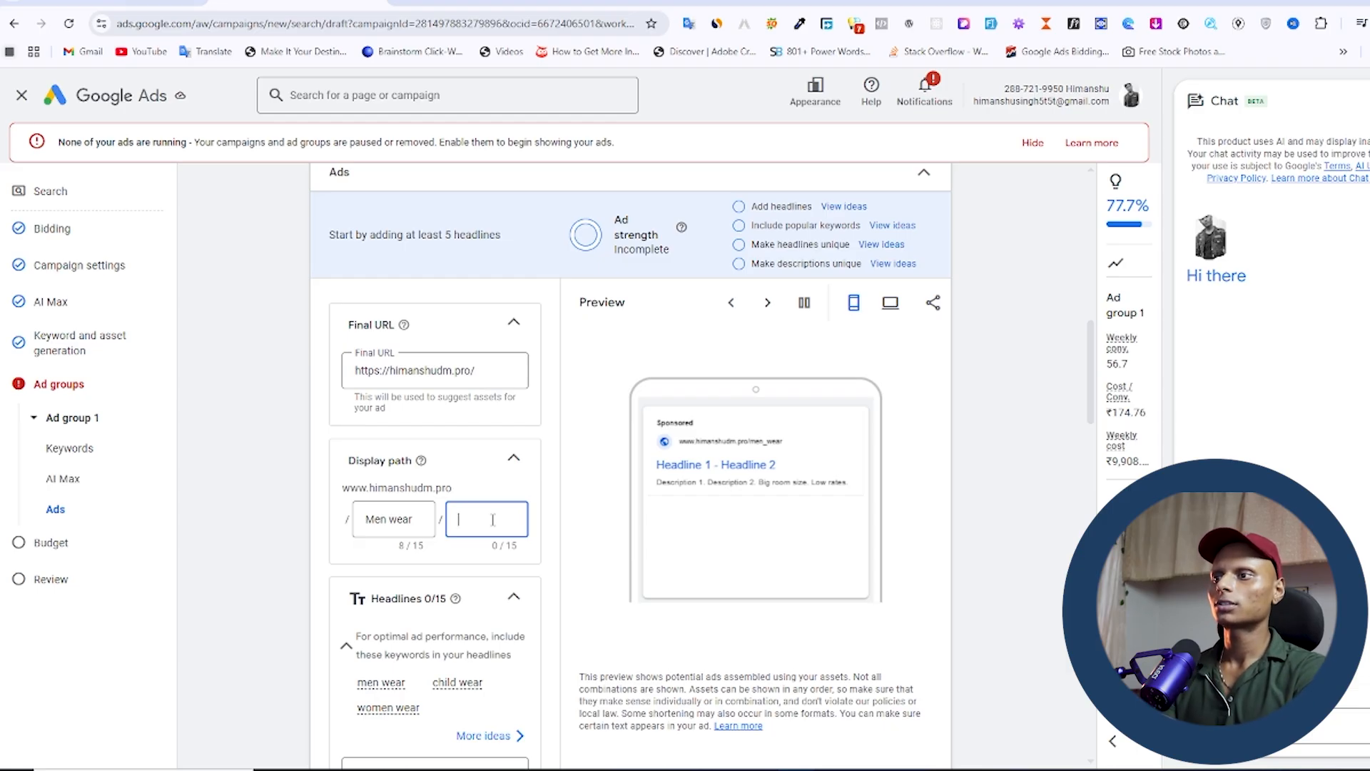
text(Women)
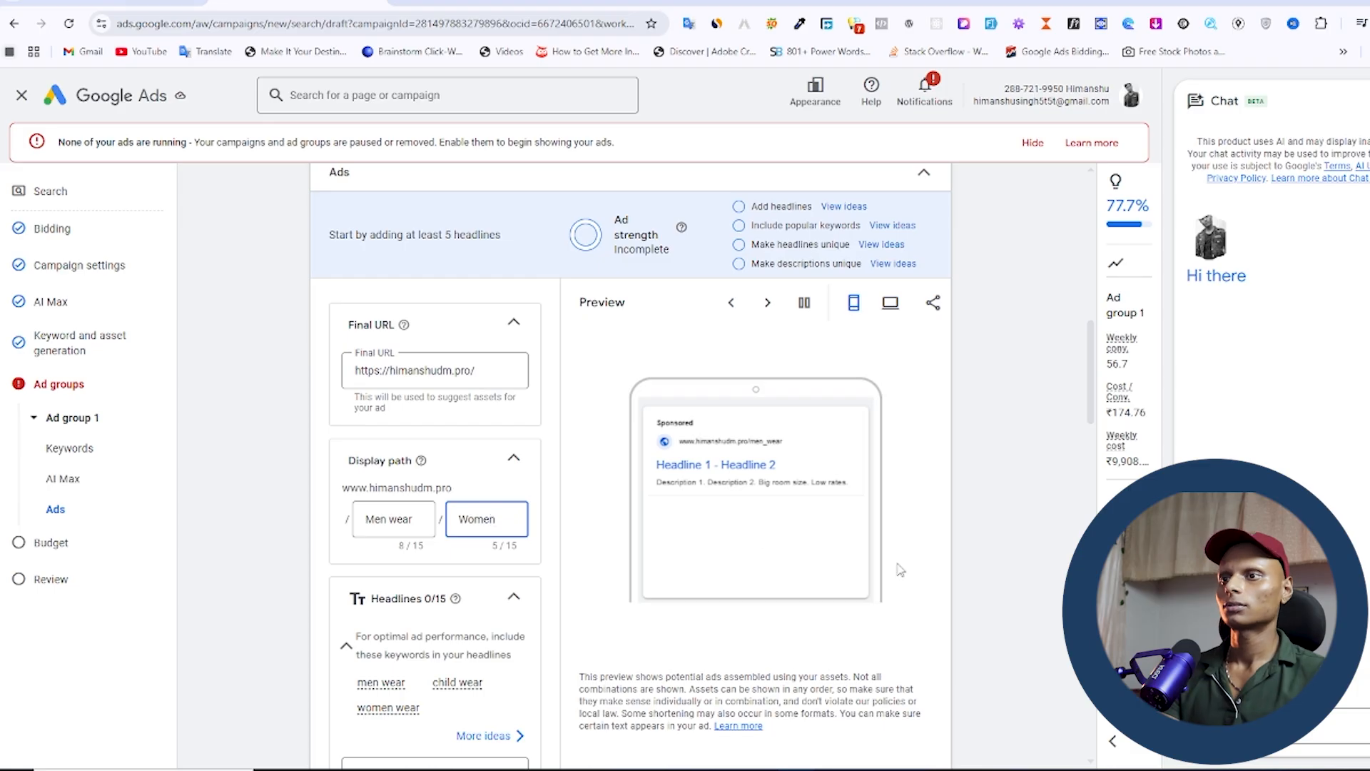
click(1011, 548)
Examine the ad's headline fields and suggested keywords, and compare them with the sponsored ads in the Google search results
scroll(399, 562, down, 2)
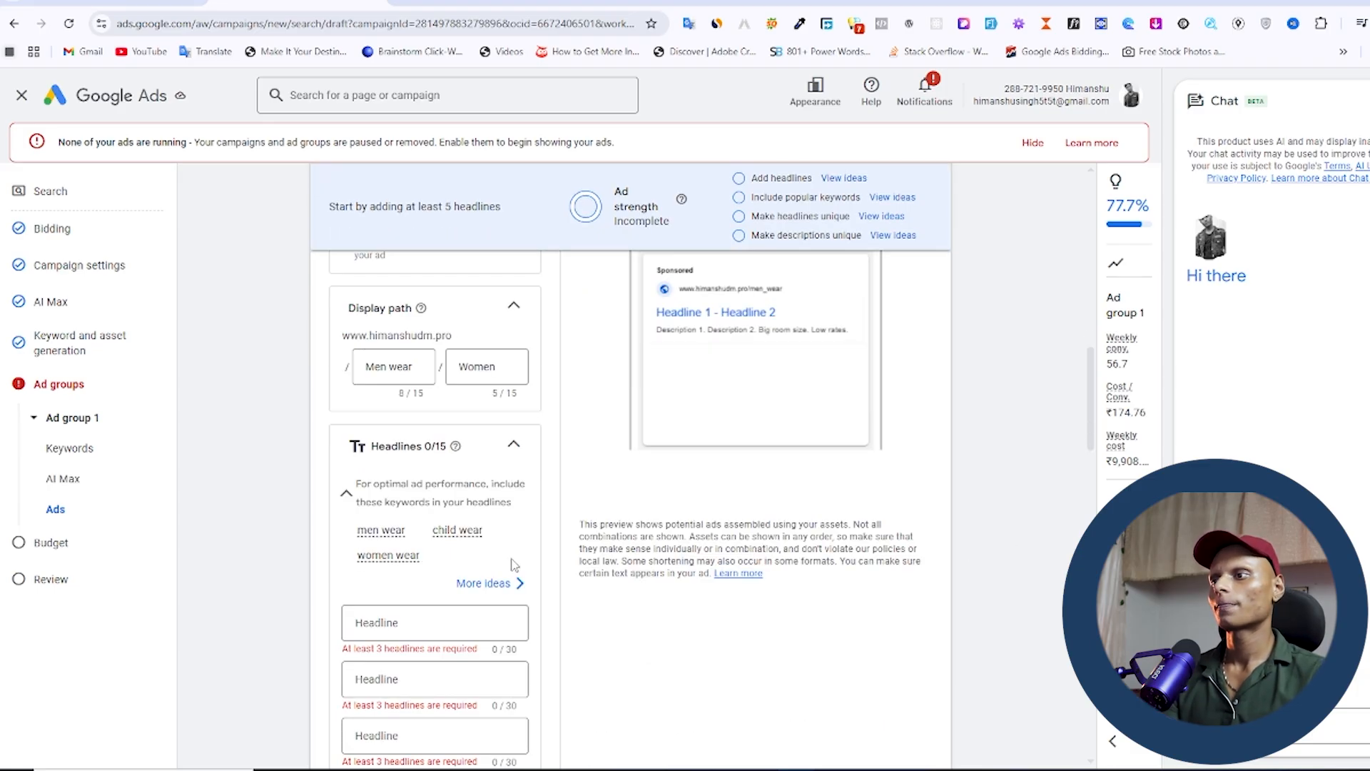
scroll(417, 560, down, 1)
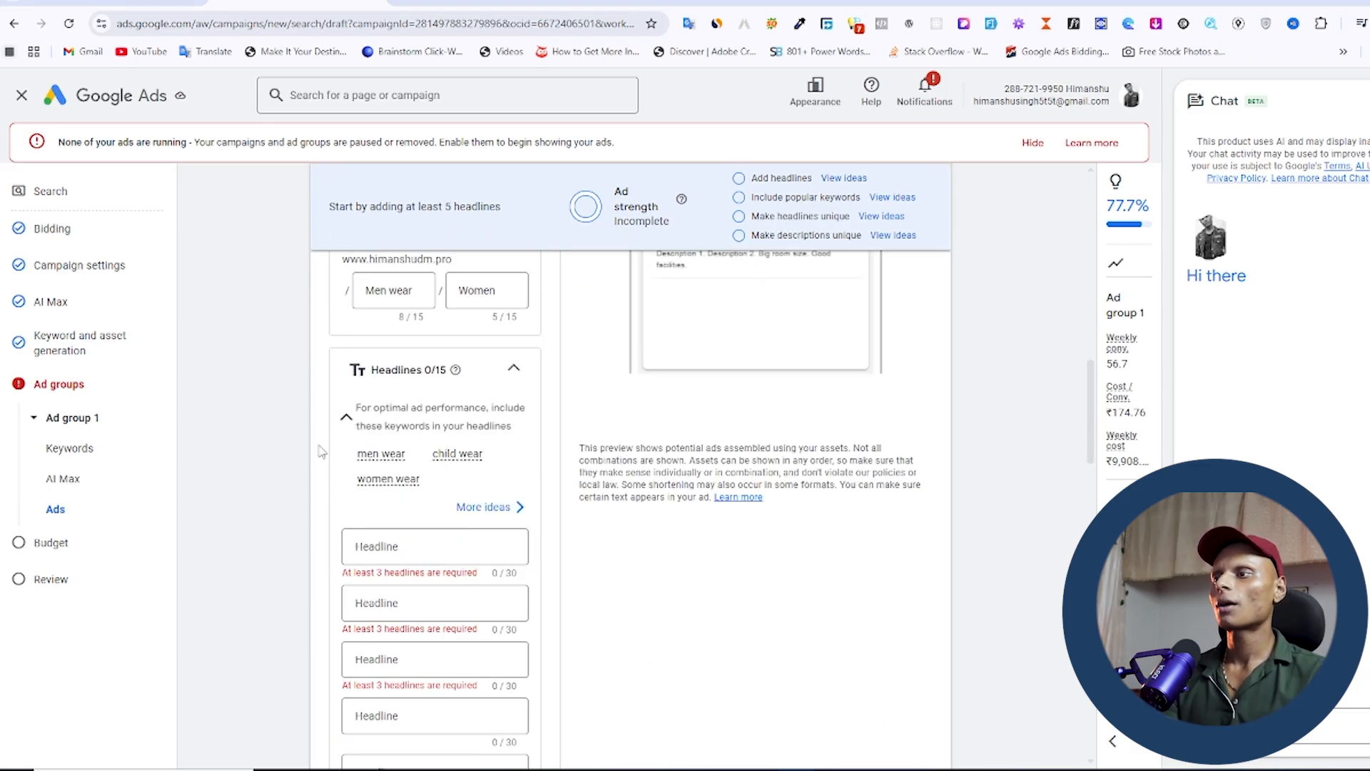
scroll(656, 546, up, 2)
scroll(672, 537, down, 6)
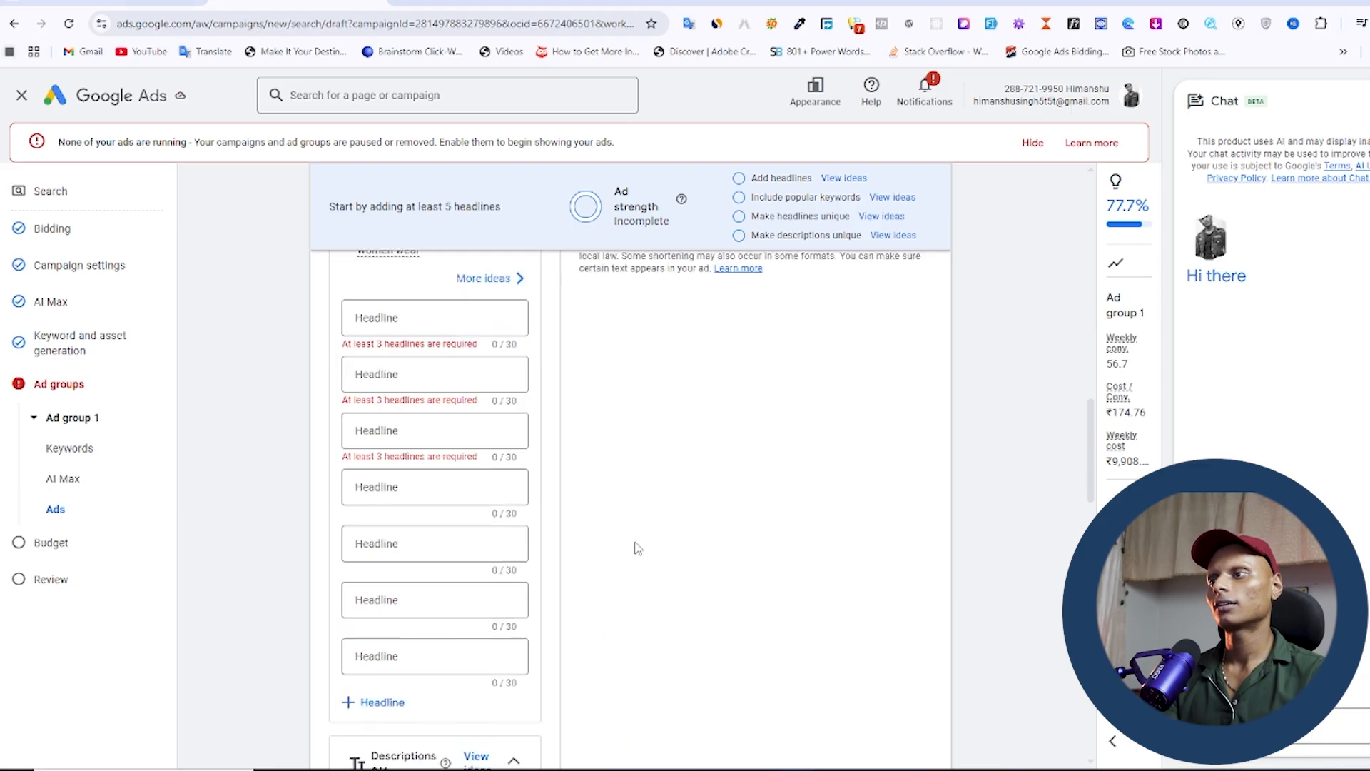
scroll(612, 535, up, 2)
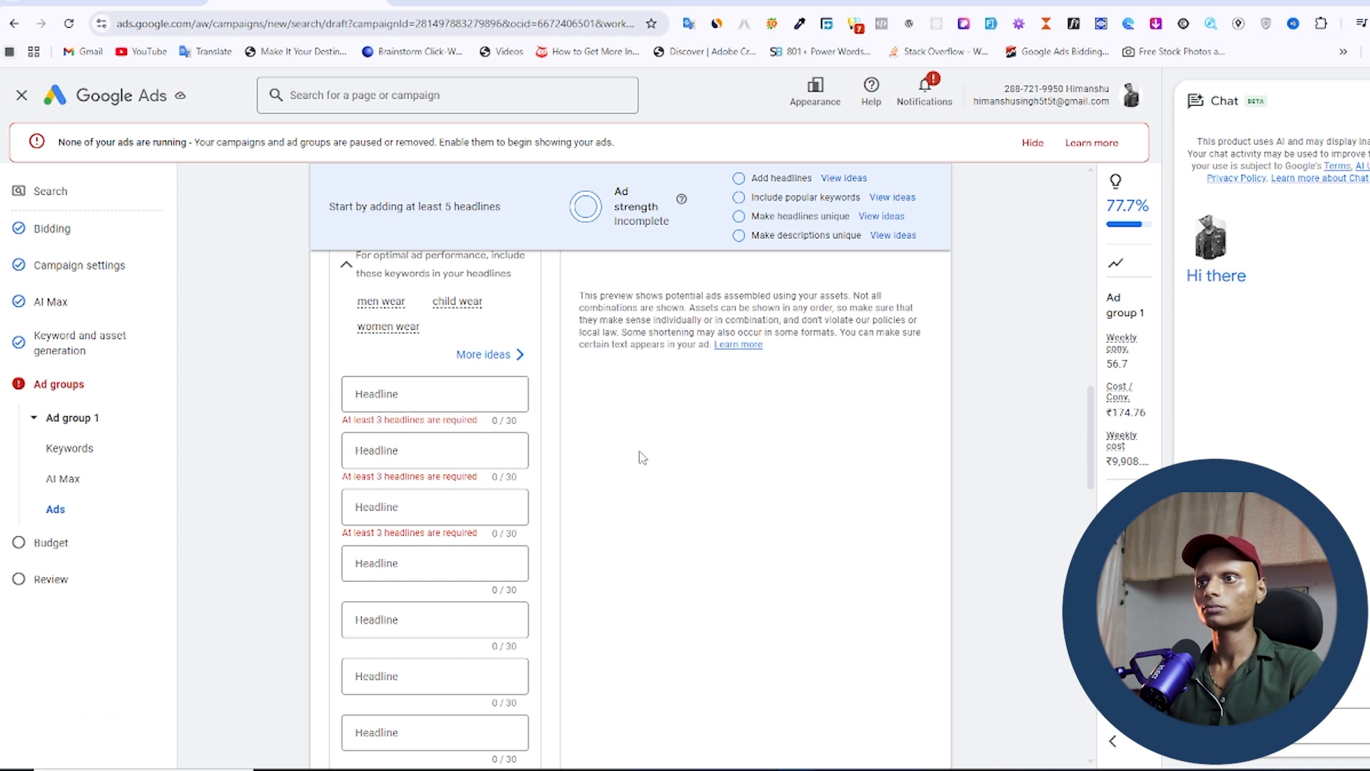
click(527, 8)
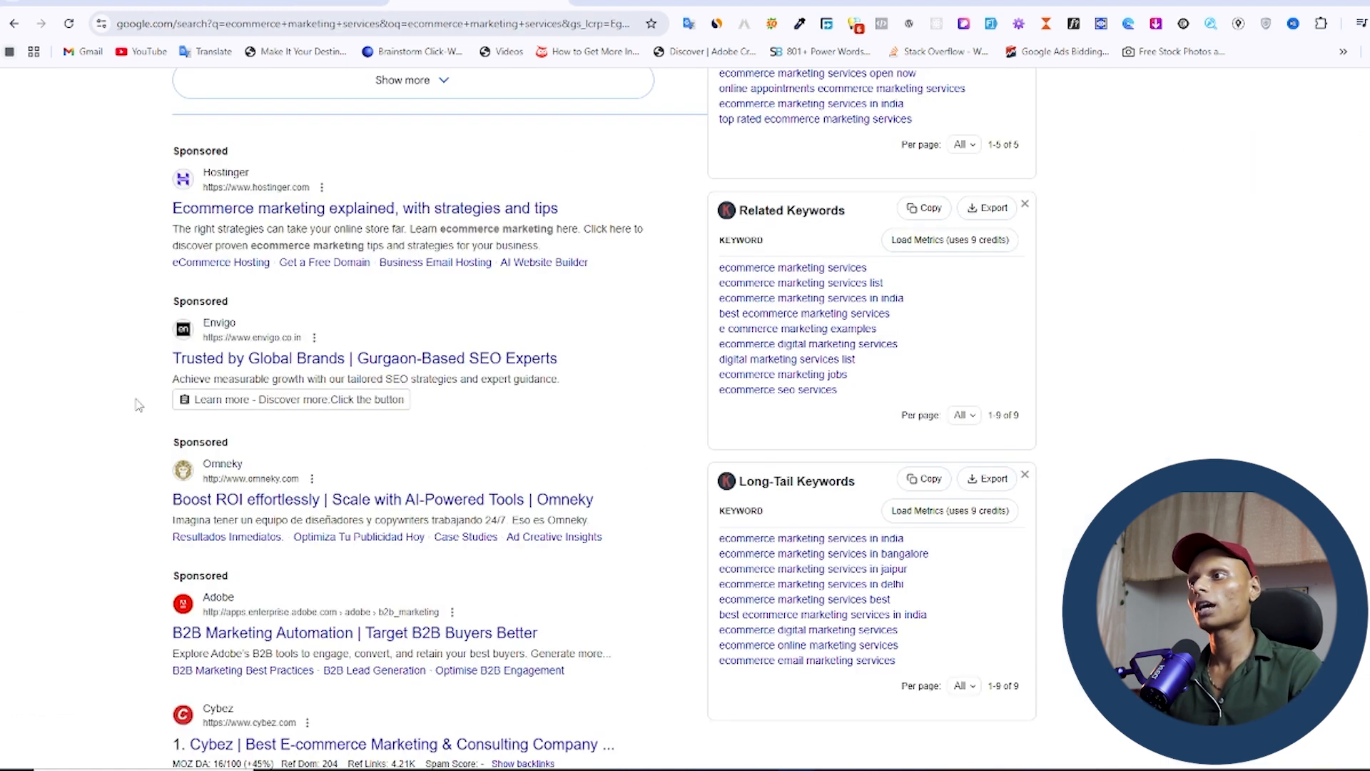
scroll(135, 400, up, 2)
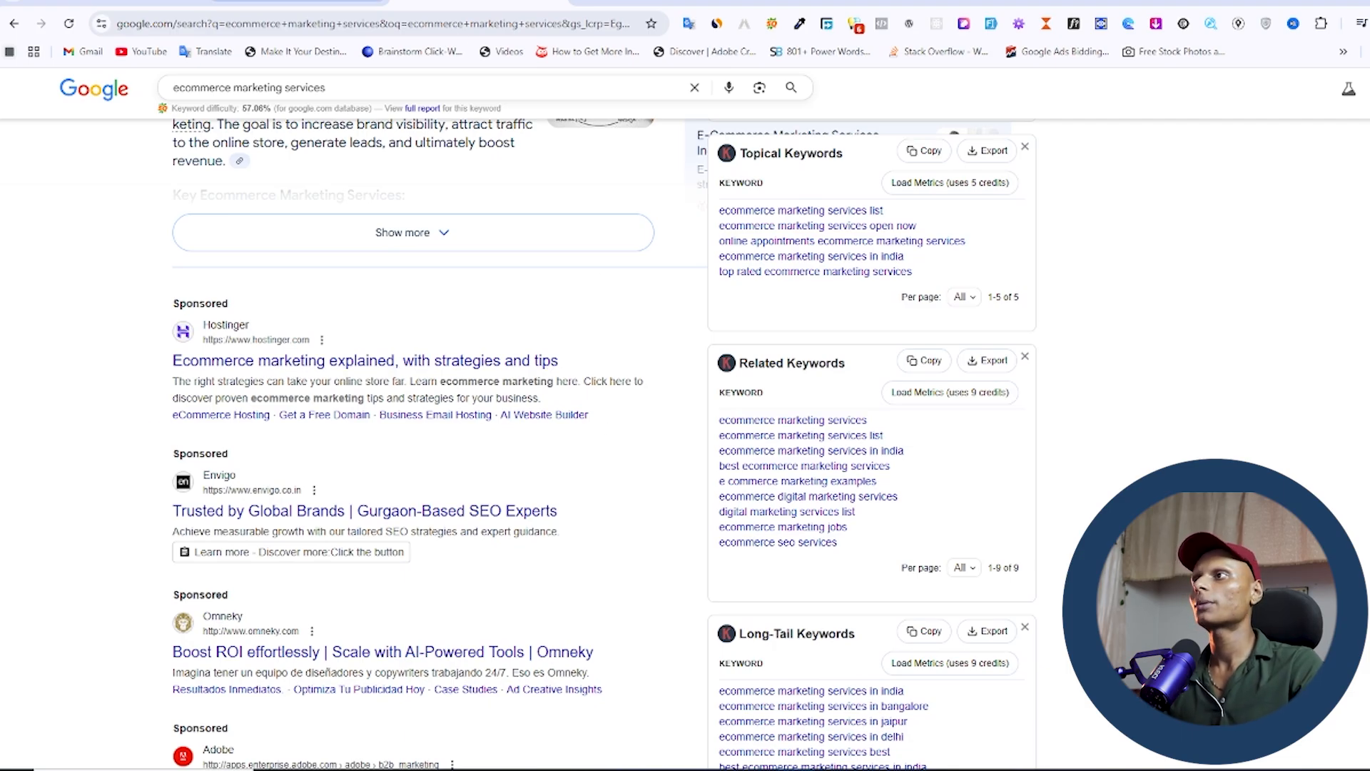
Switch back to the Google Ads campaign draft and go to the ad's first headline field
click(336, 2)
click(462, 394)
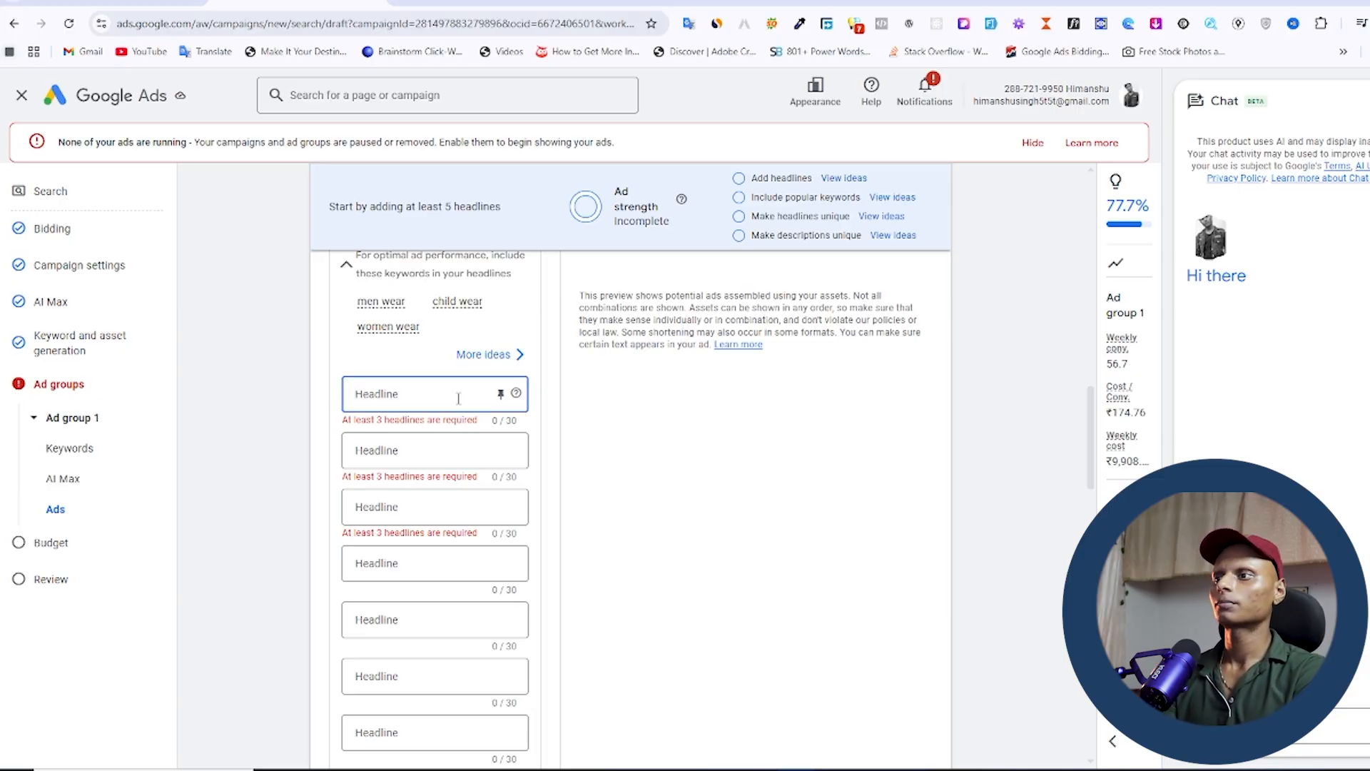
scroll(459, 399, down, 1)
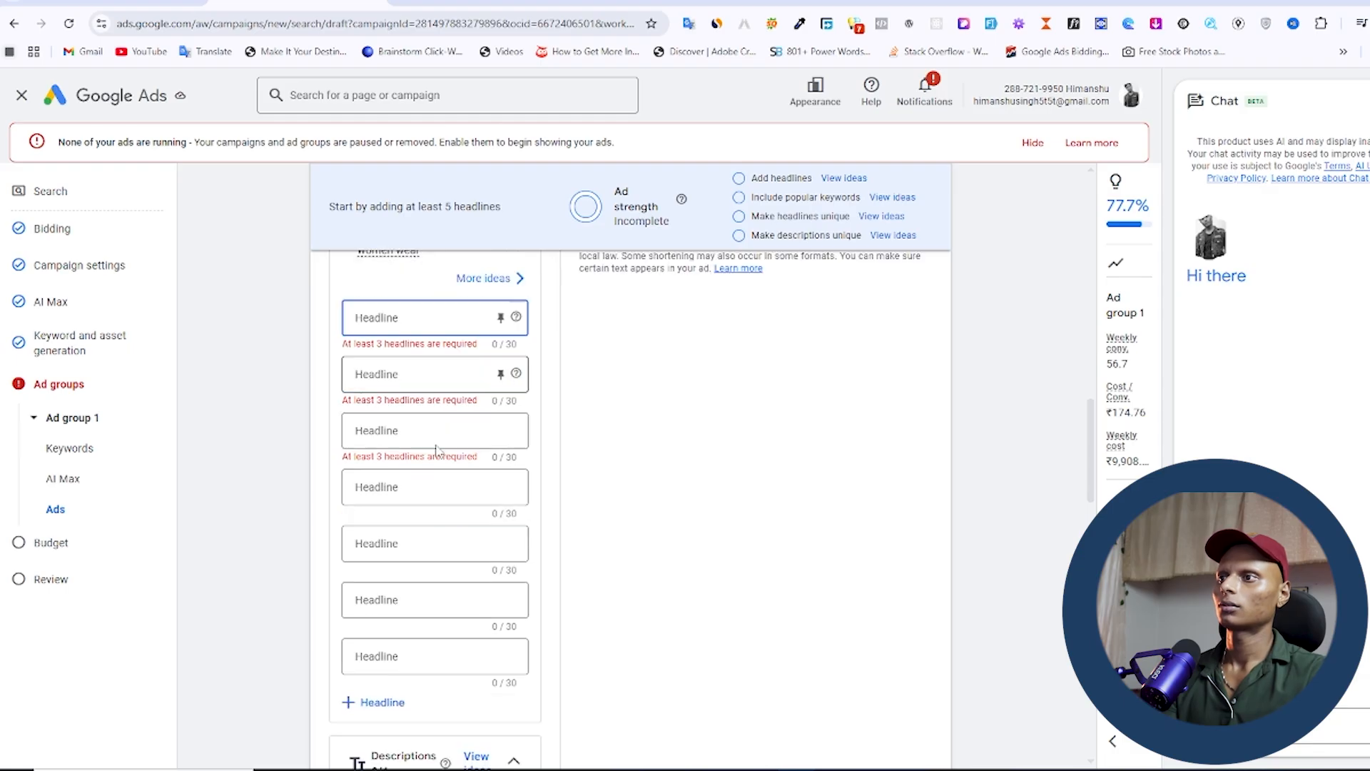
scroll(442, 442, up, 2)
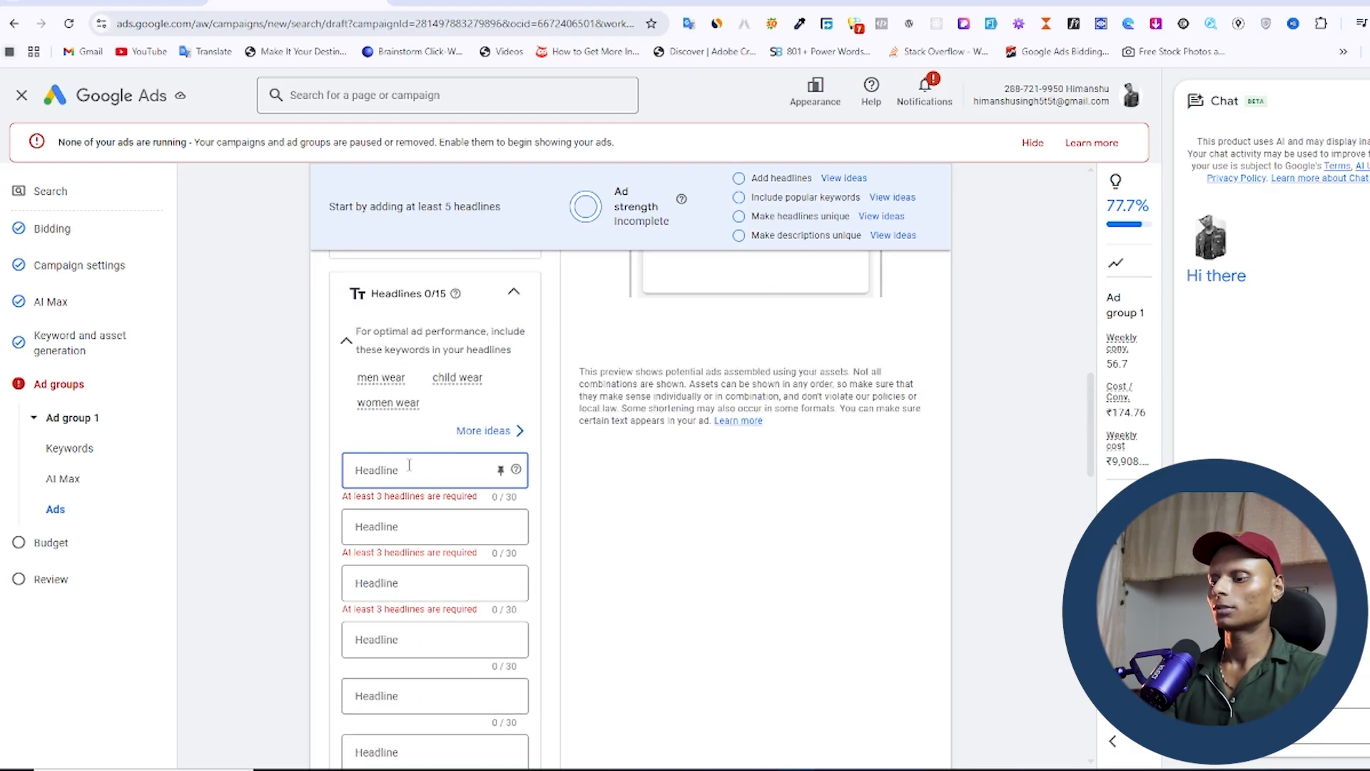
text(Best)
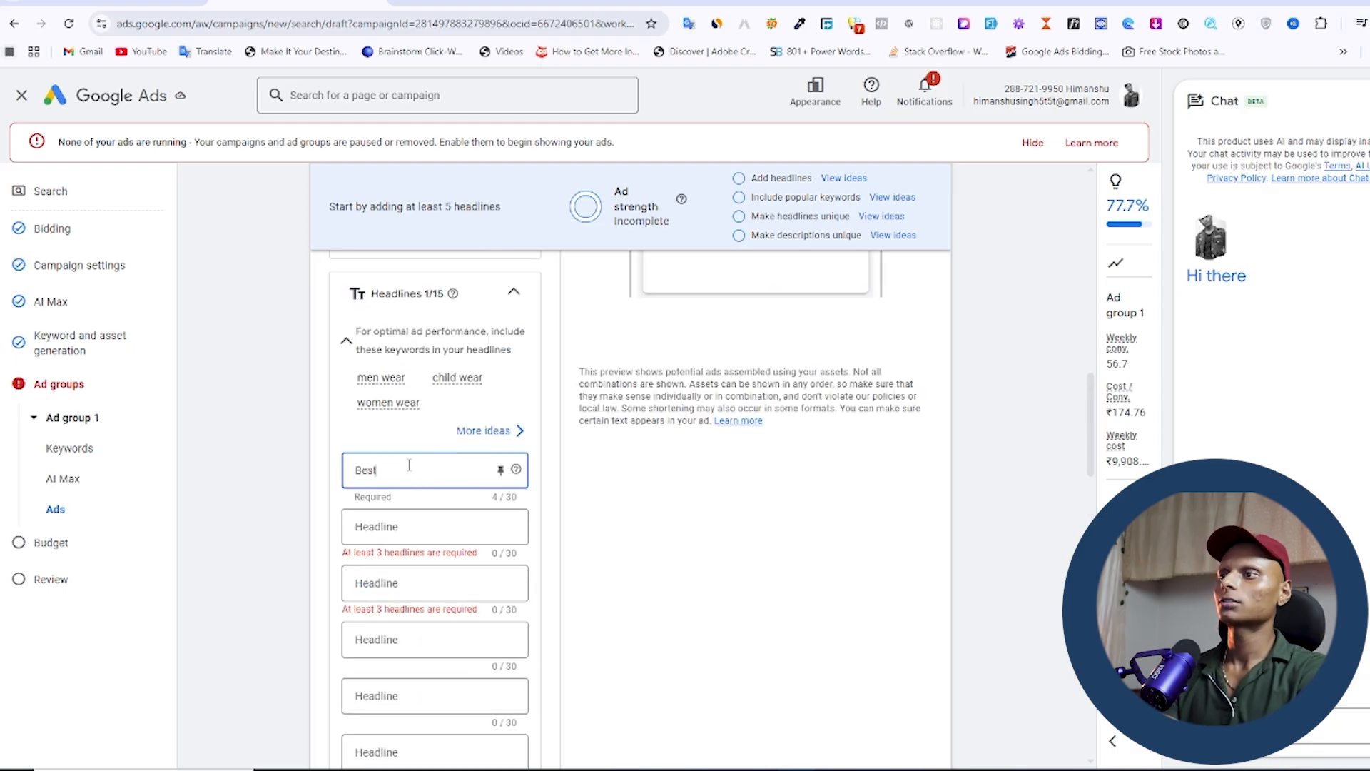
text( men cwear )
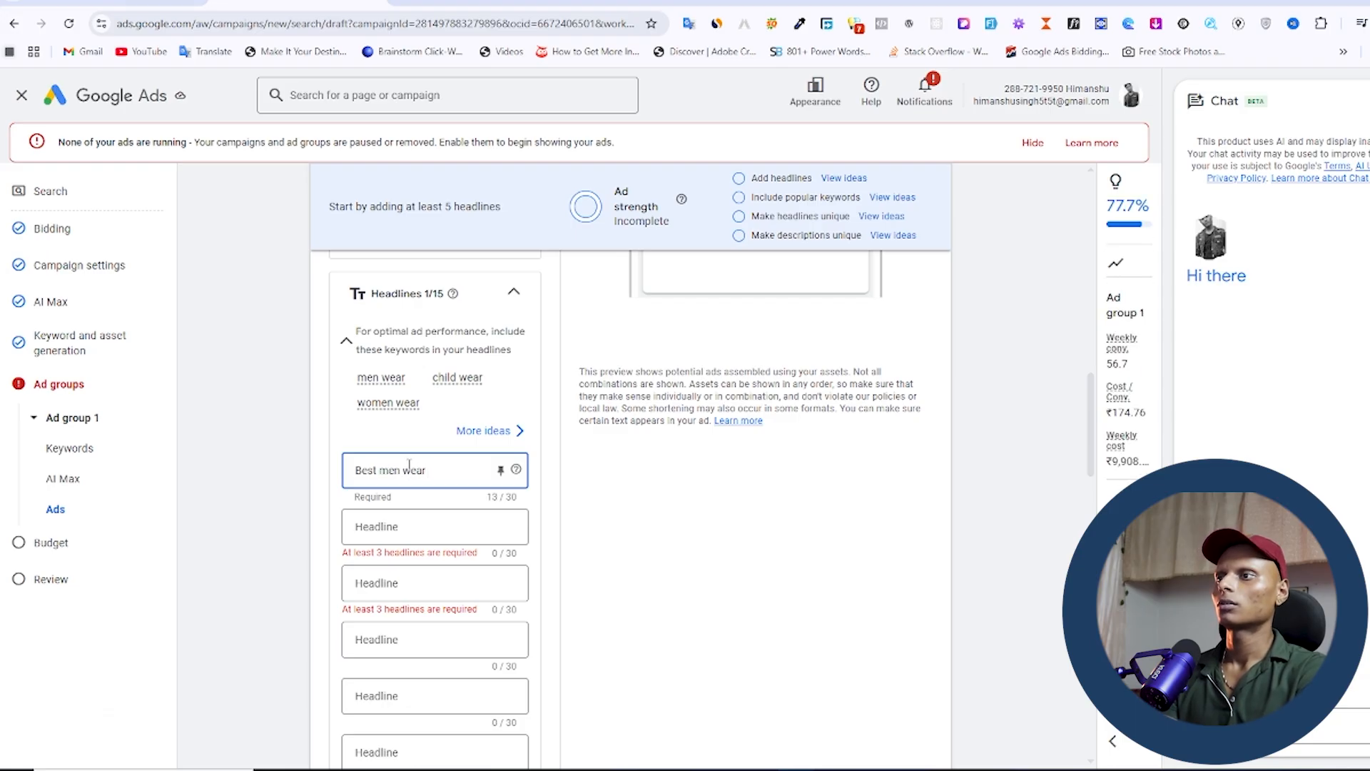
text( for)
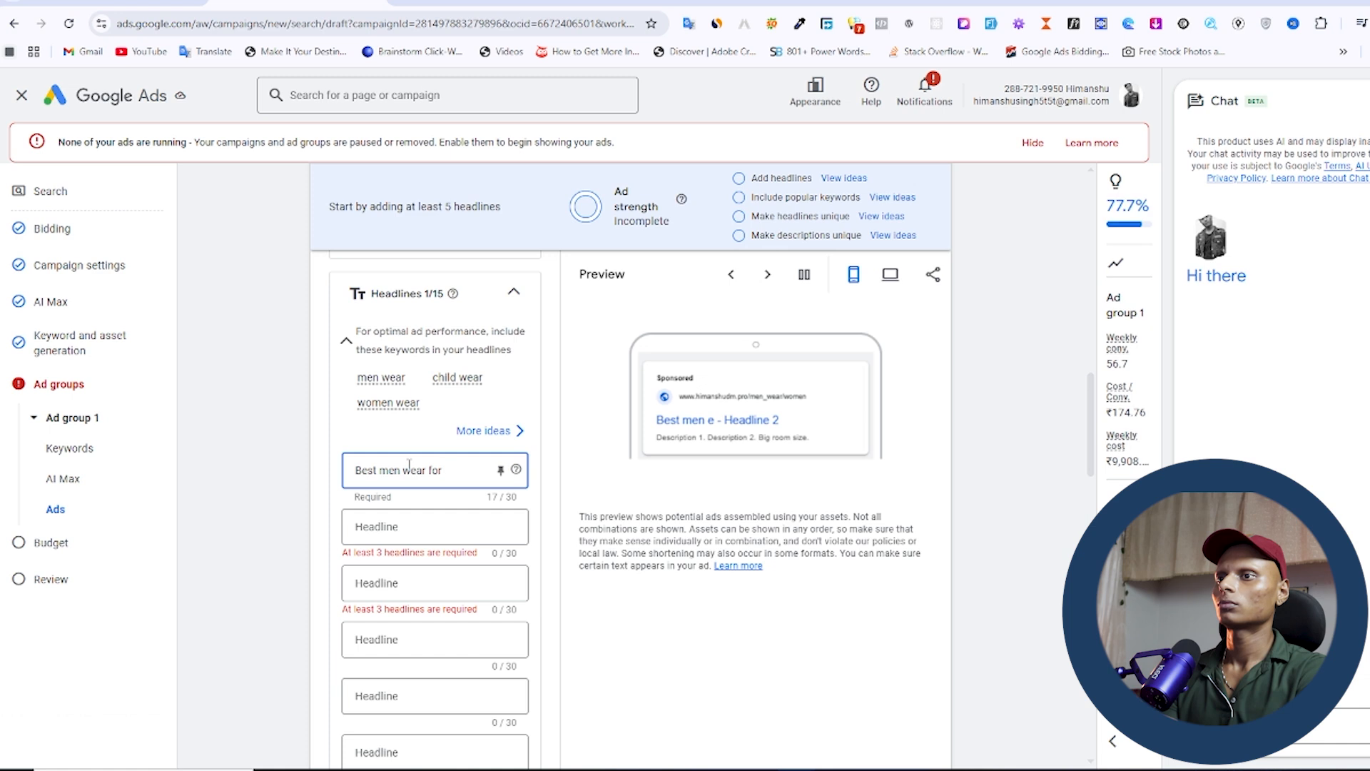
key(ctrl+a)
key(BackSpace)
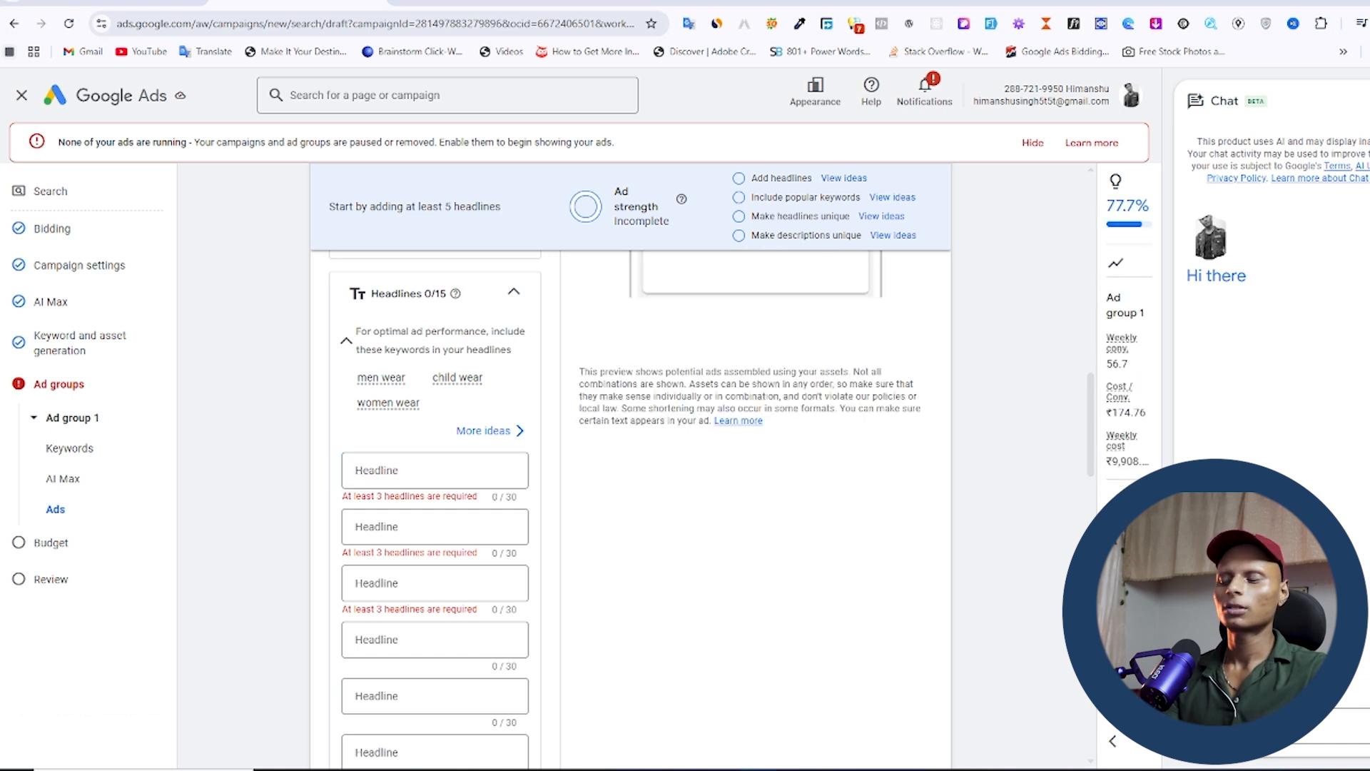
Set the ad's first two headlines to "Trendy Styles, Low Prices" and "Shop Fashion You Love"
click(387, 469)
text(Trendy Styles, Low Prices)
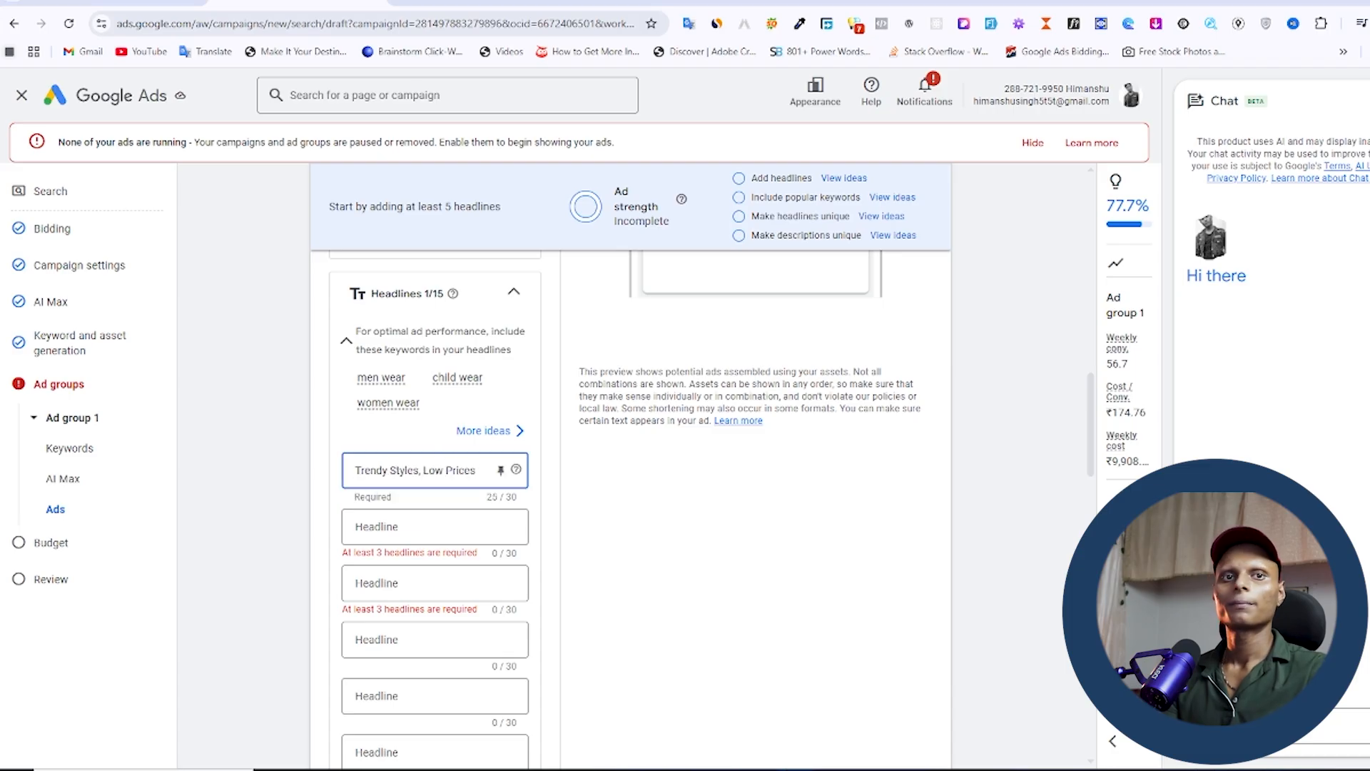
key(alt+Tab)
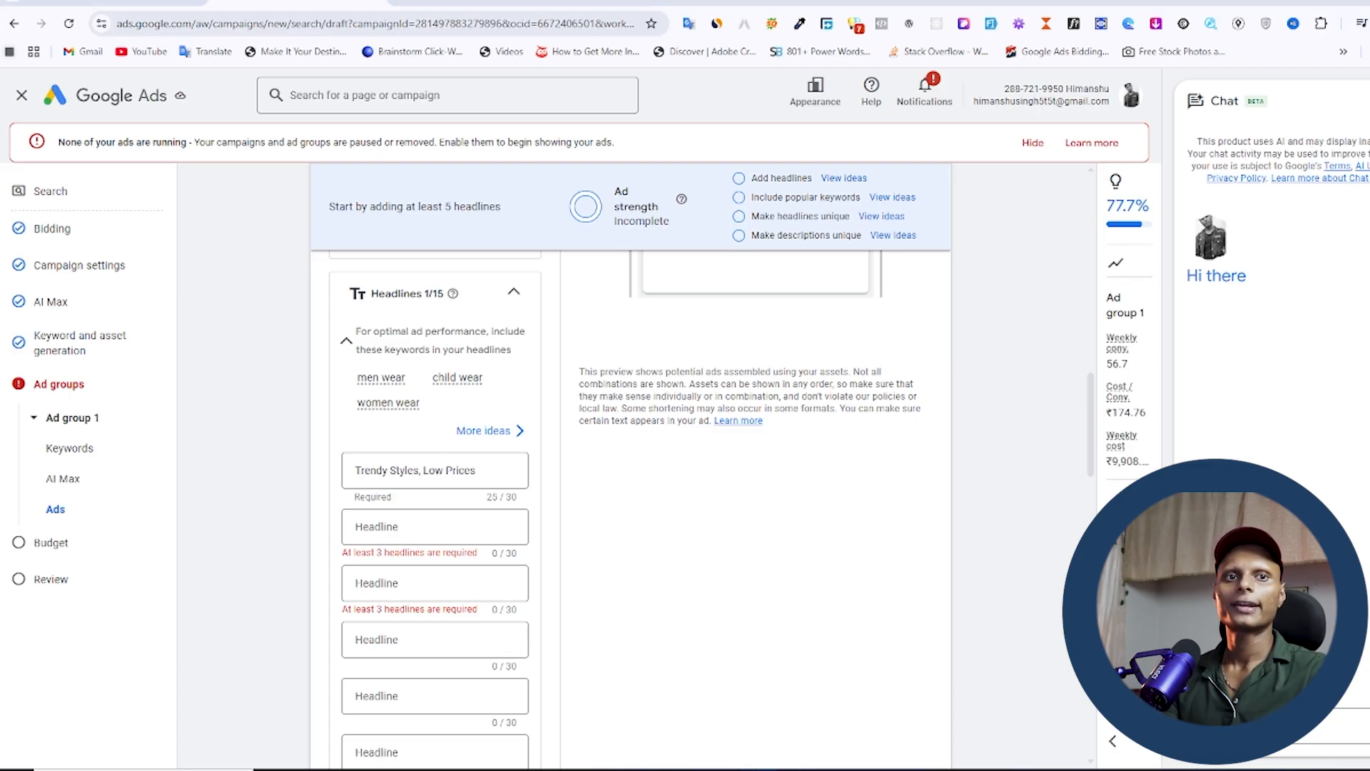
click(403, 528)
text(Shop Fashion You Love)
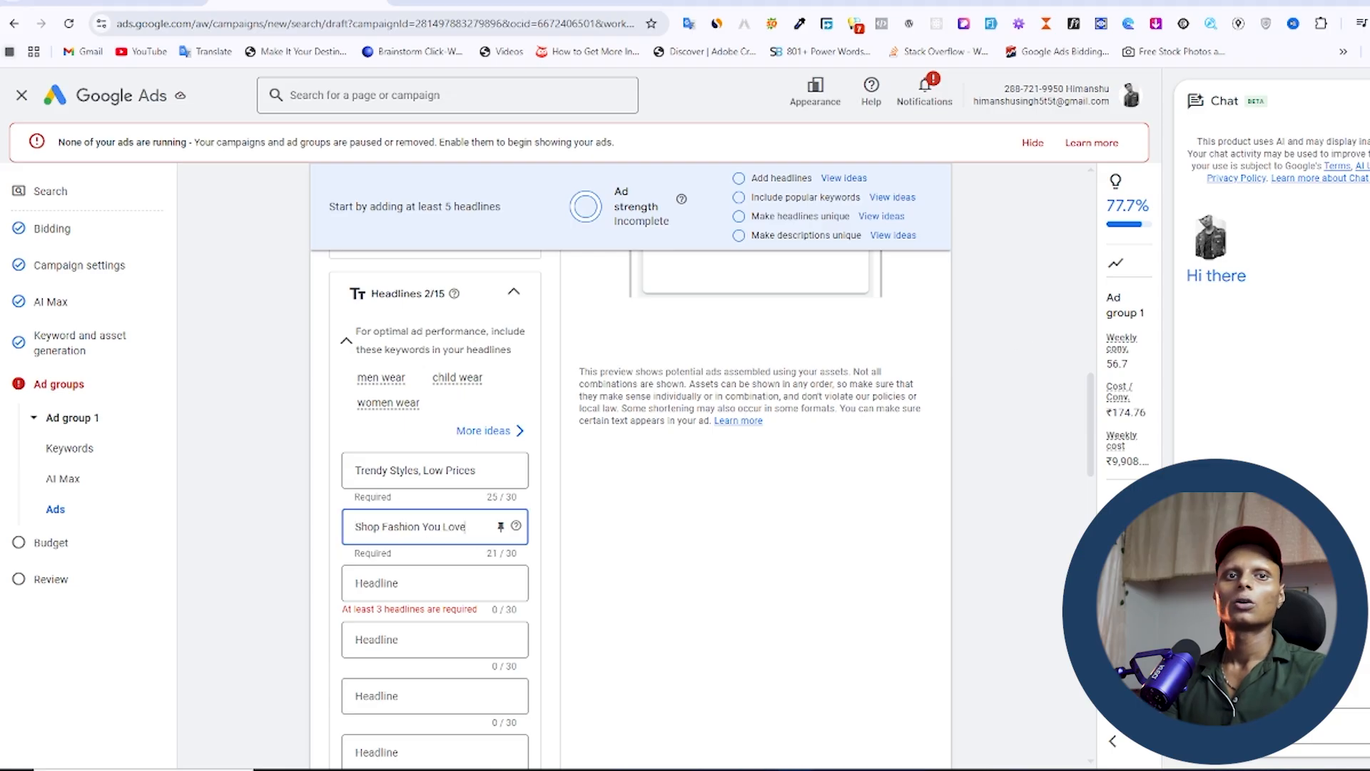
Set the third and fourth headlines to "New Season, New Look" and "Fresh Styles Just In"
key(alt+Tab)
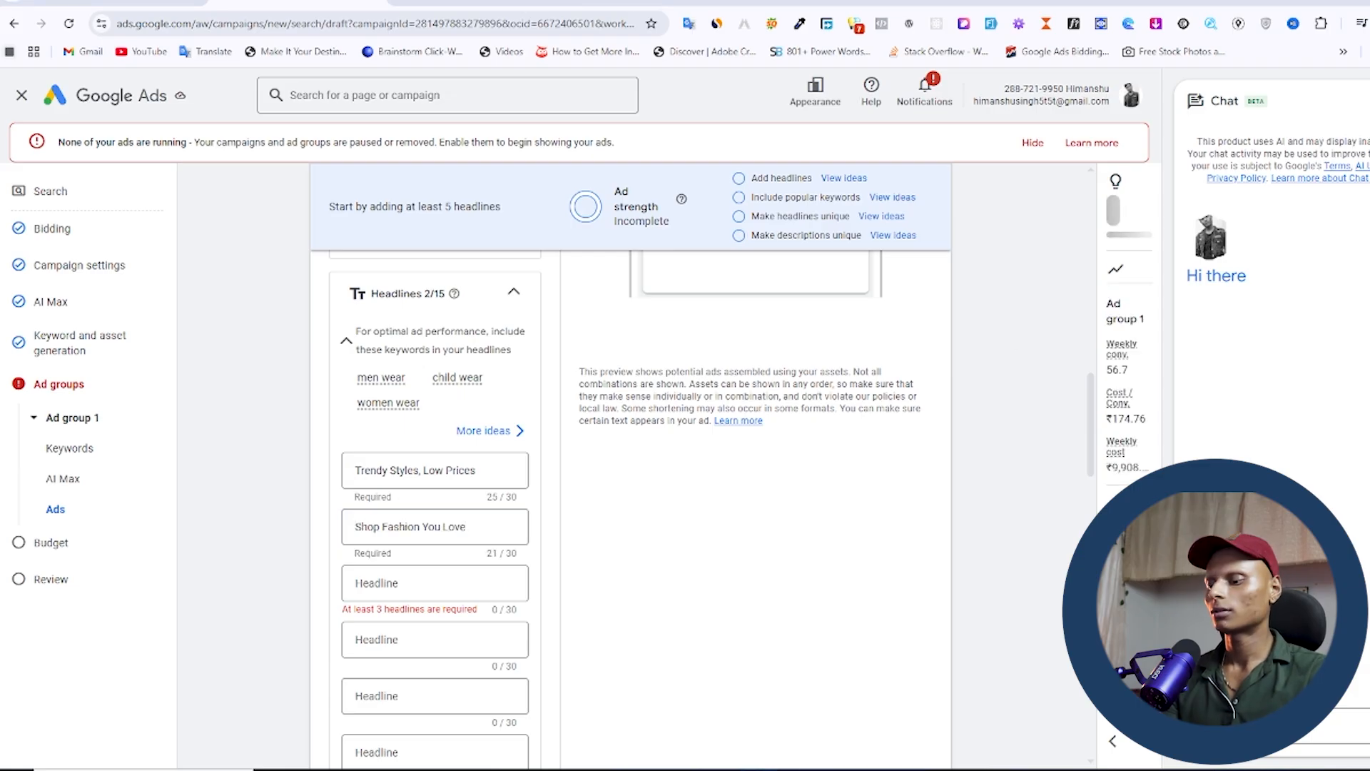
click(403, 585)
text(New Season, New Look)
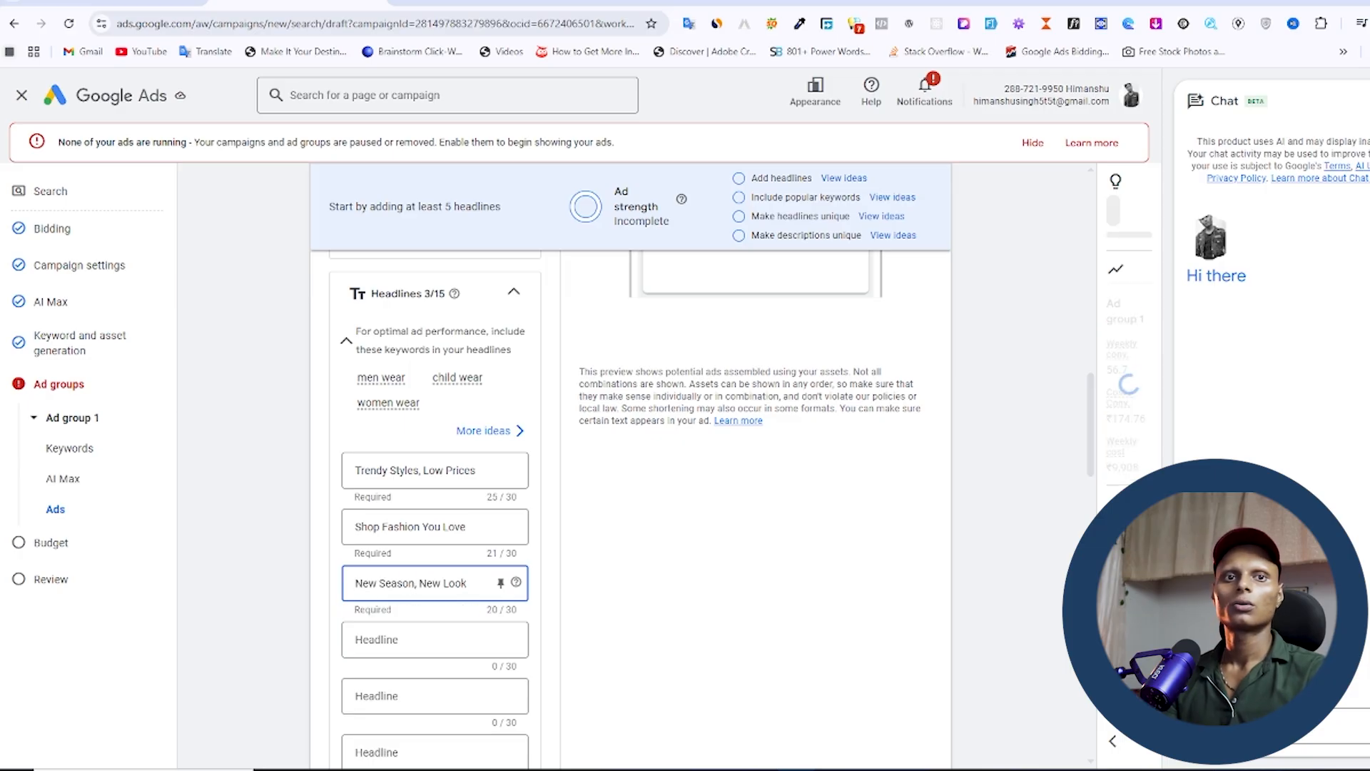
key(alt+Tab)
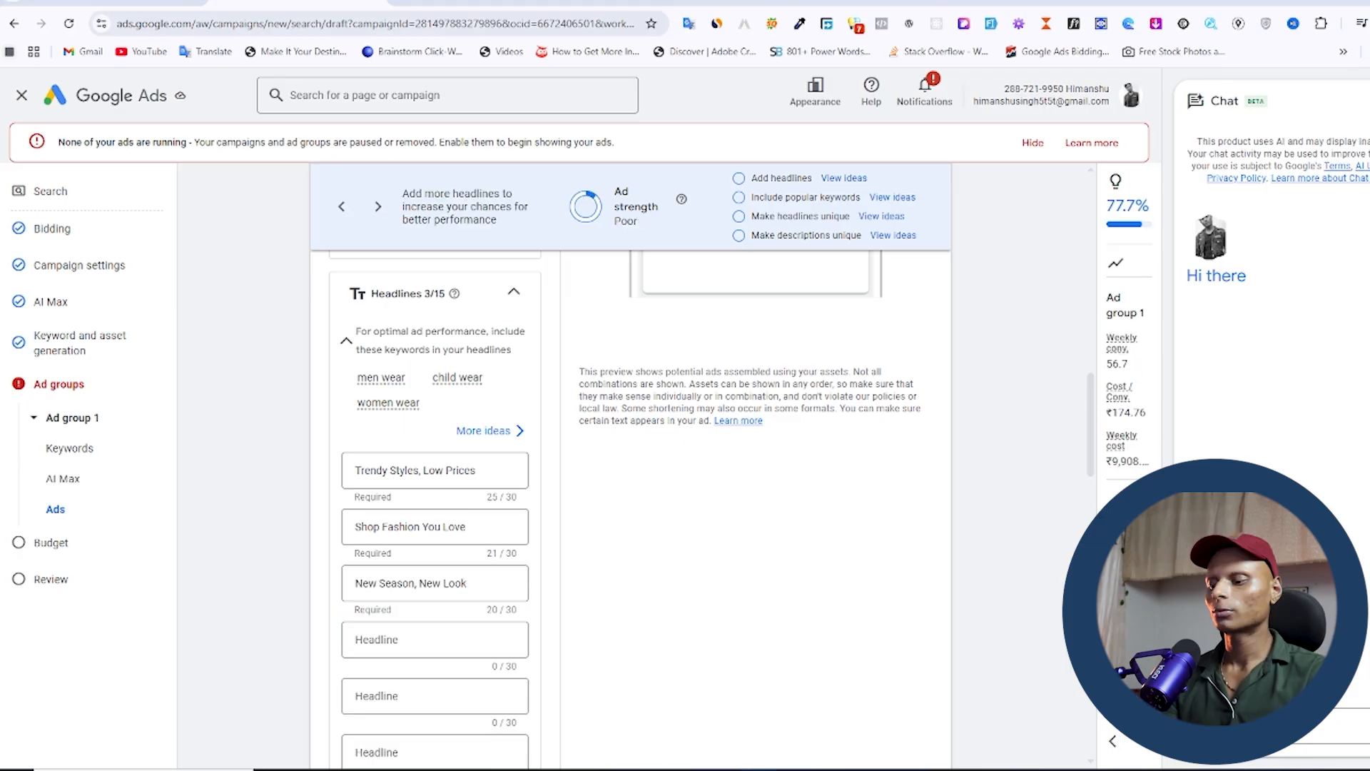
click(414, 638)
text(Fresh Styles Just In)
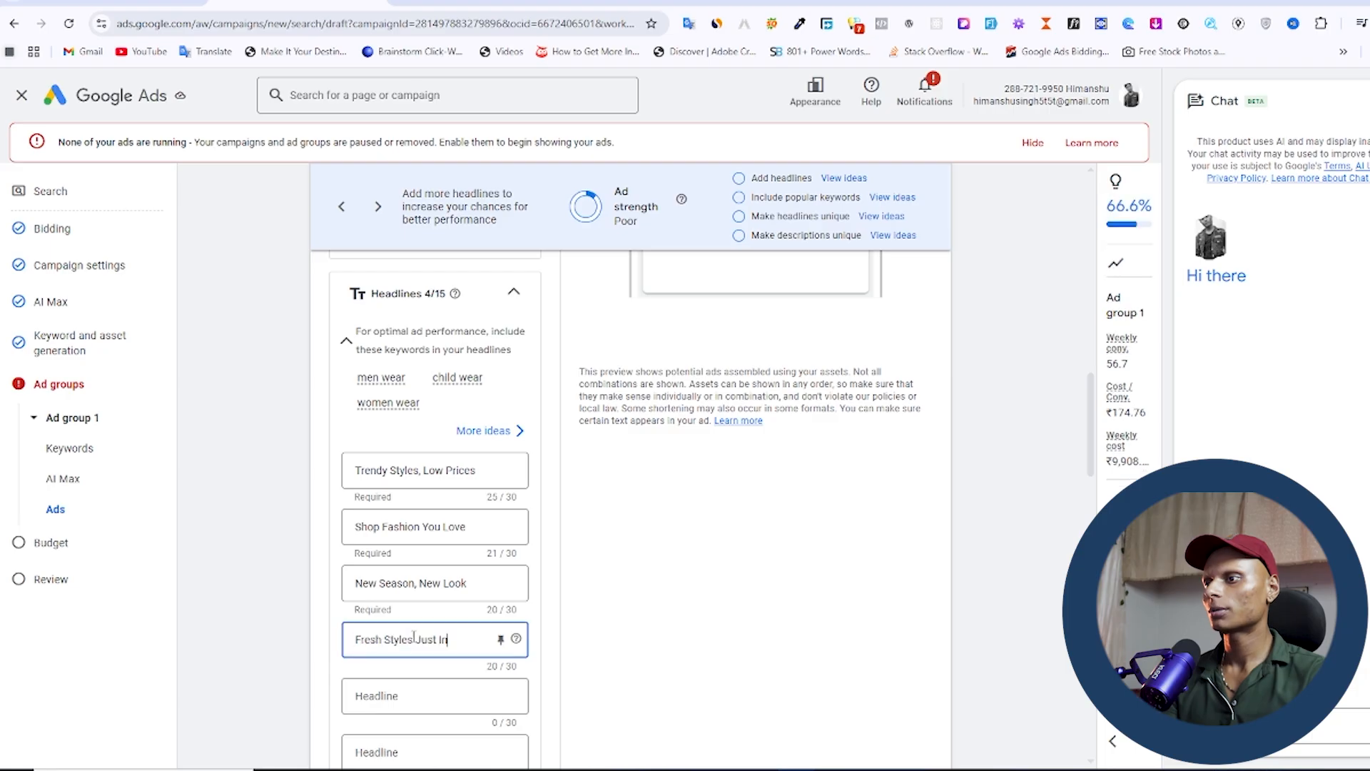
Fill the remaining three headline fields with "Affordable Fashion Wear", "Shop the Latest Trends" and "Your Style, Your Way"
key(alt+Tab)
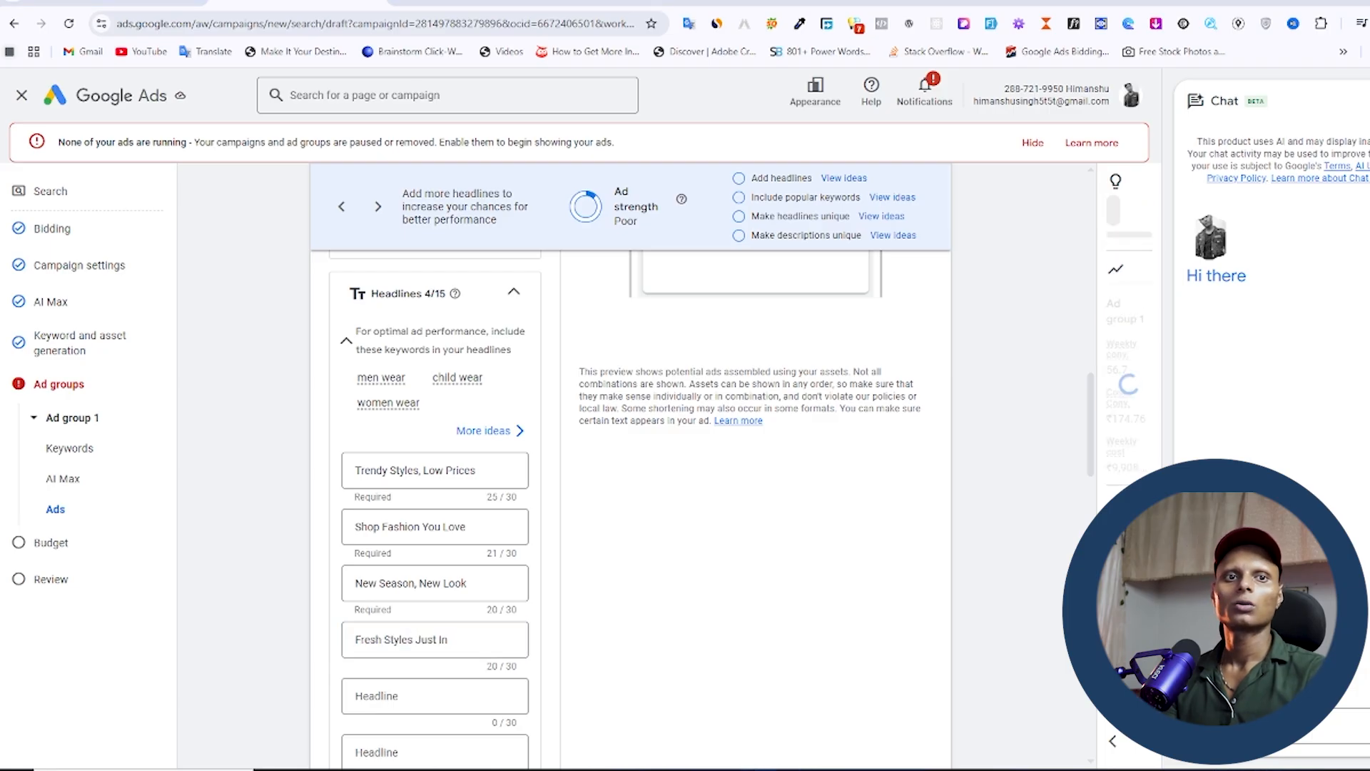
scroll(453, 576, down, 3)
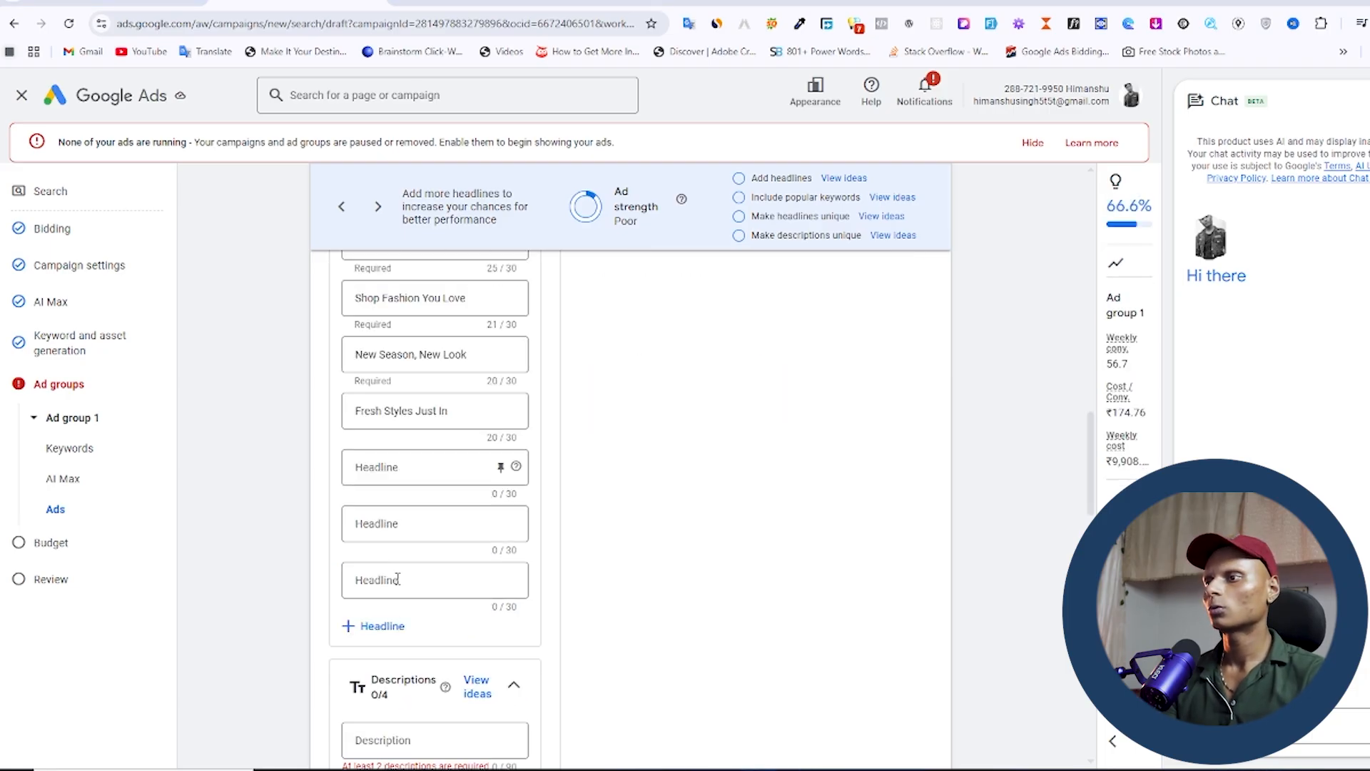
click(426, 471)
text(Affordable Fashion Wear)
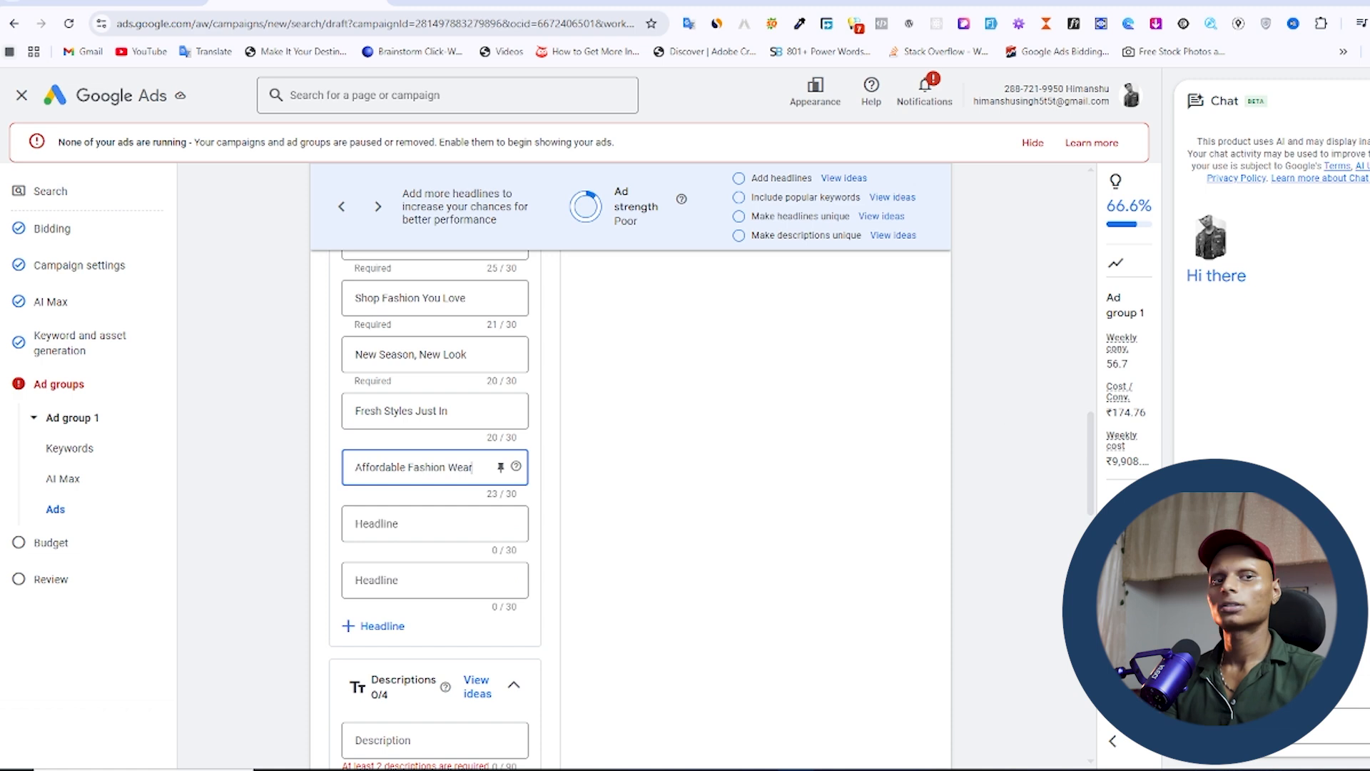
key(alt+Tab)
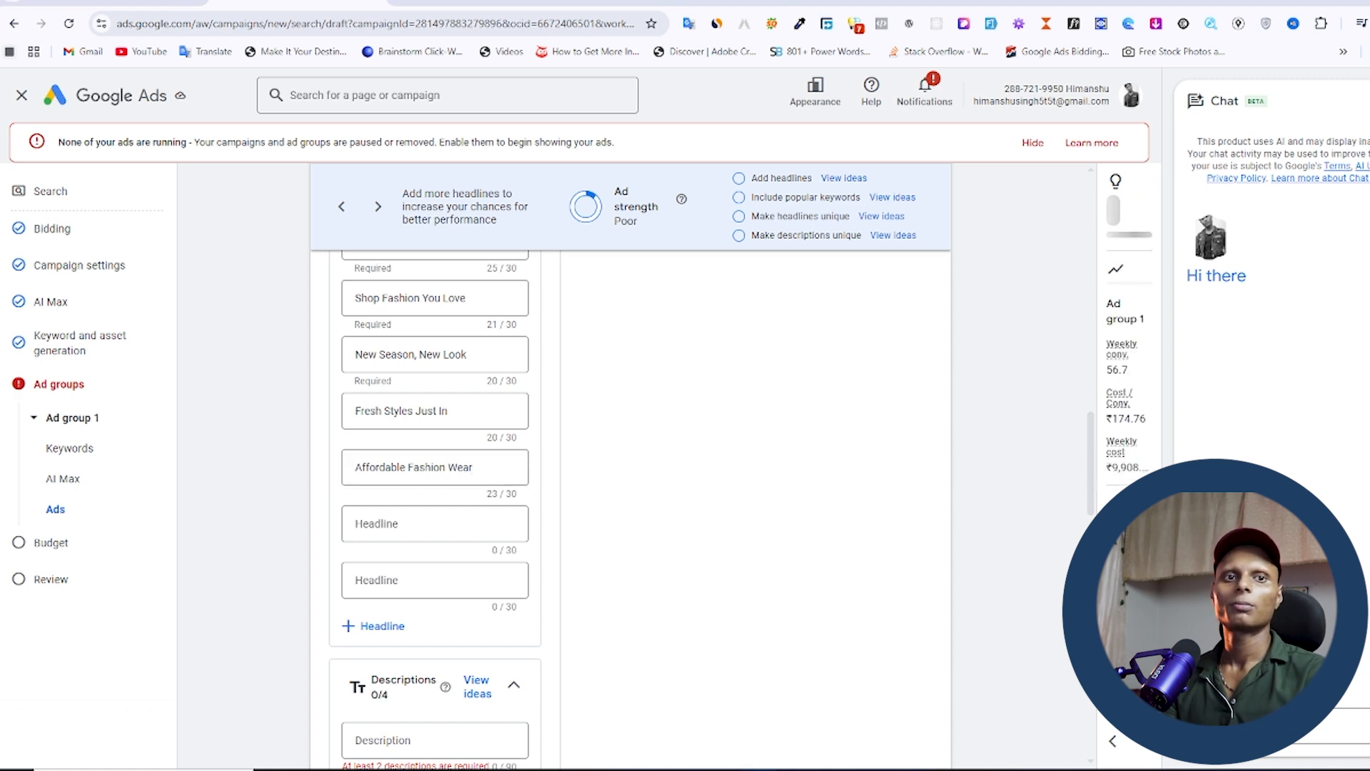
click(391, 524)
text(Shop the Latest Trends)
key(alt+Tab)
click(430, 579)
text(Your Style, Your Way)
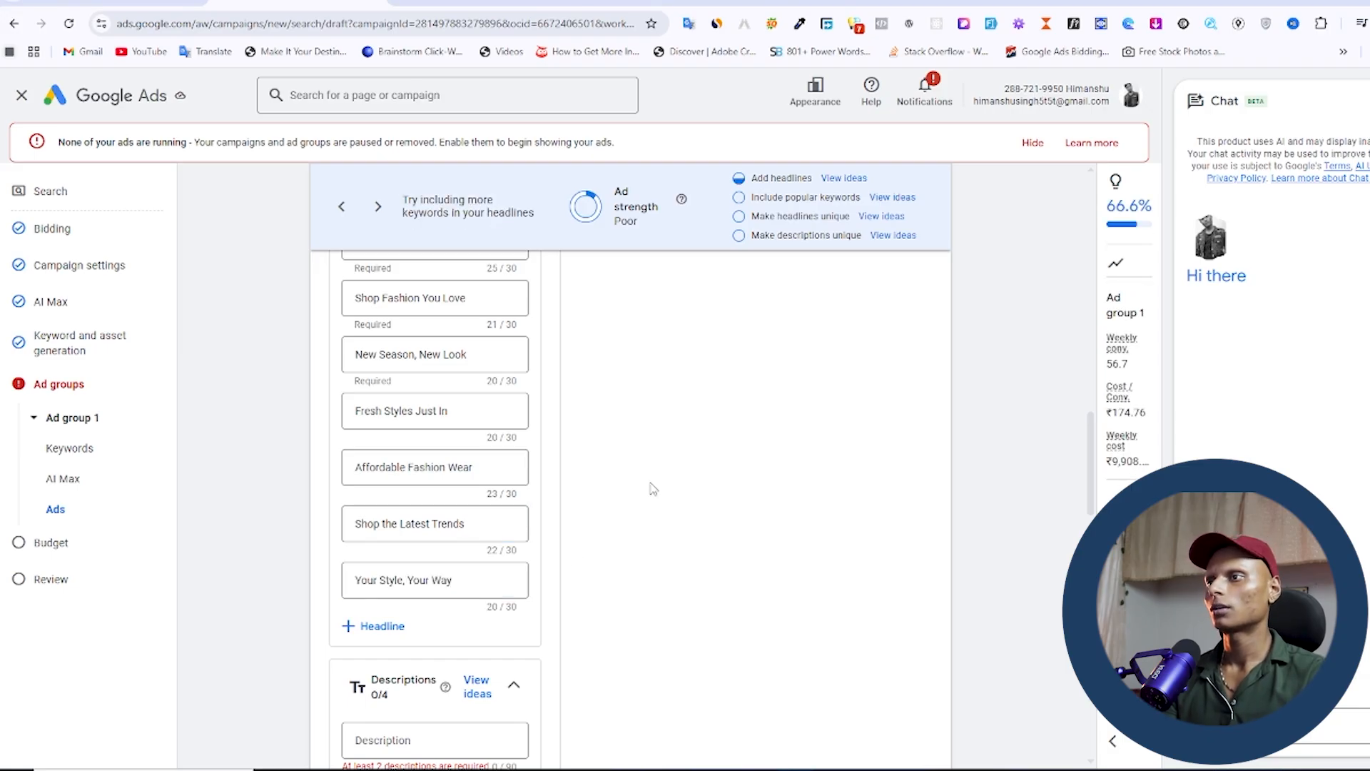
click(405, 415)
Add ad descriptions "Discover stylish outfits at best prices. Shop now & upgrade your look today!" and "Trendy fashion for every occasion. Free shipping on your first order!"
scroll(414, 429, down, 3)
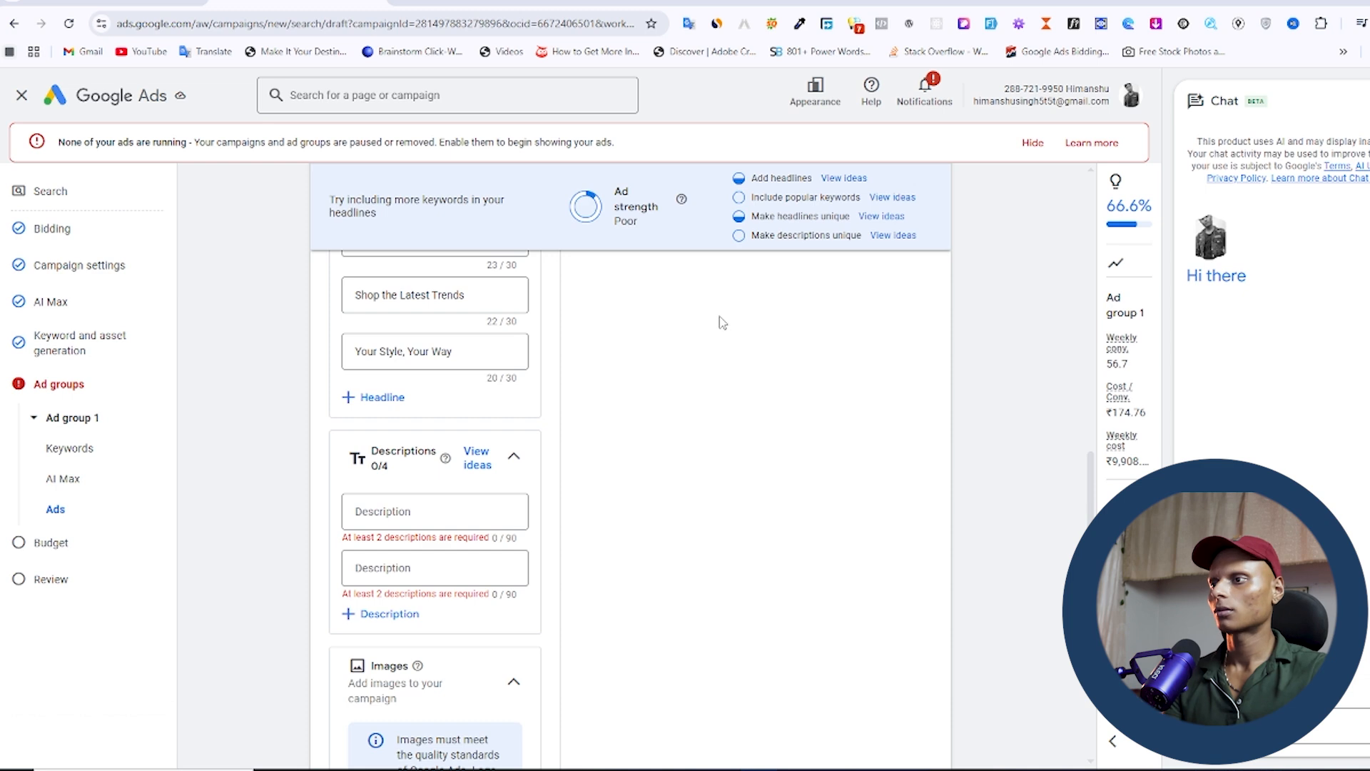
click(510, 511)
key(ctrl+v)
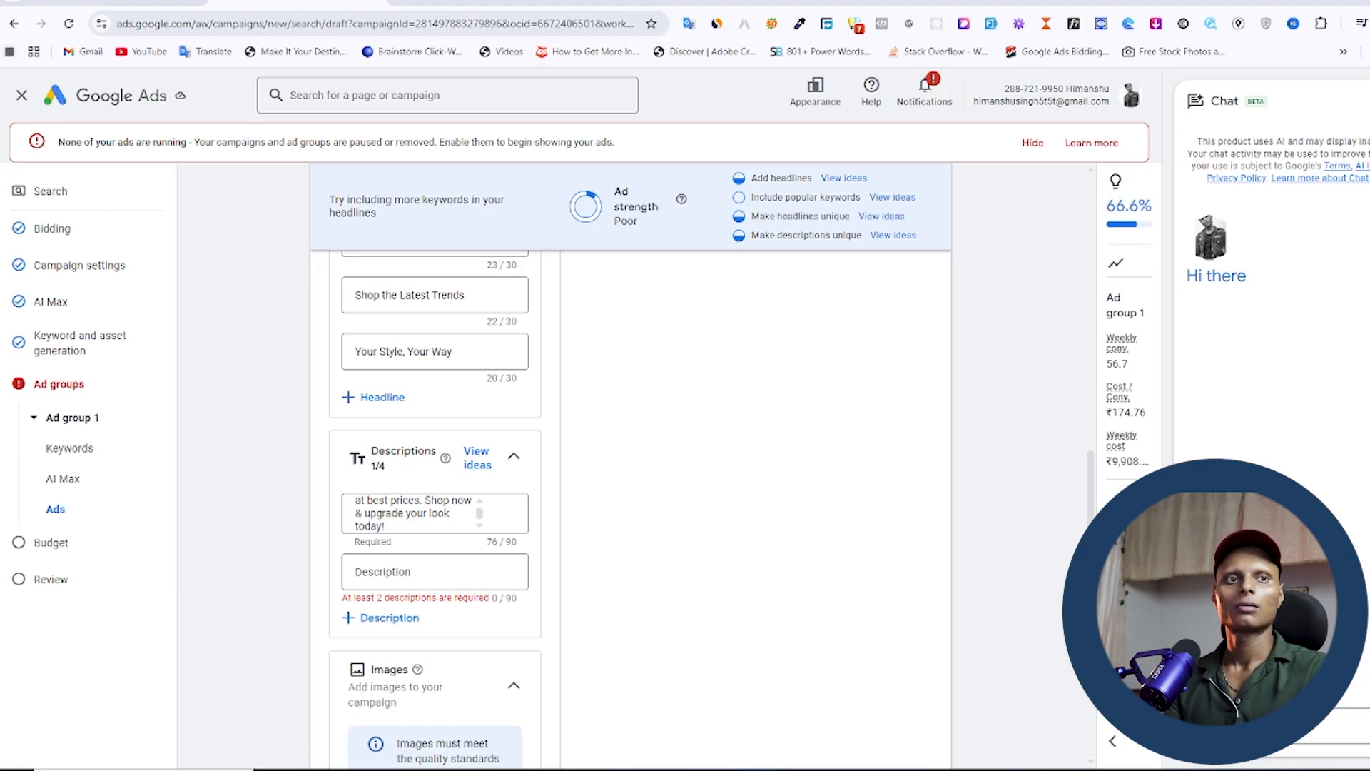
click(431, 571)
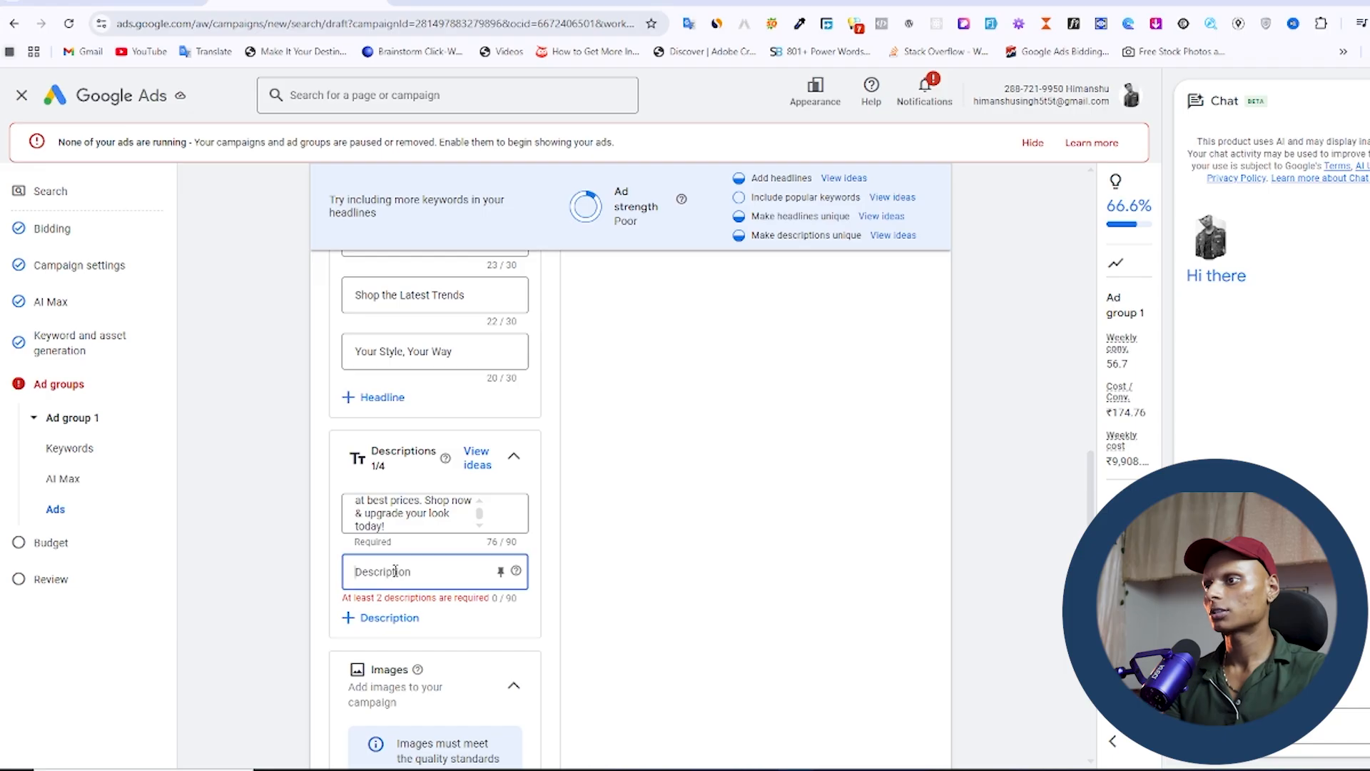
text(Trendy fashion for every occasion. Free shipping on your first order!)
Enter the verified advertiser's name as the ad's business name, leaving the images section empty
scroll(734, 453, down, 2)
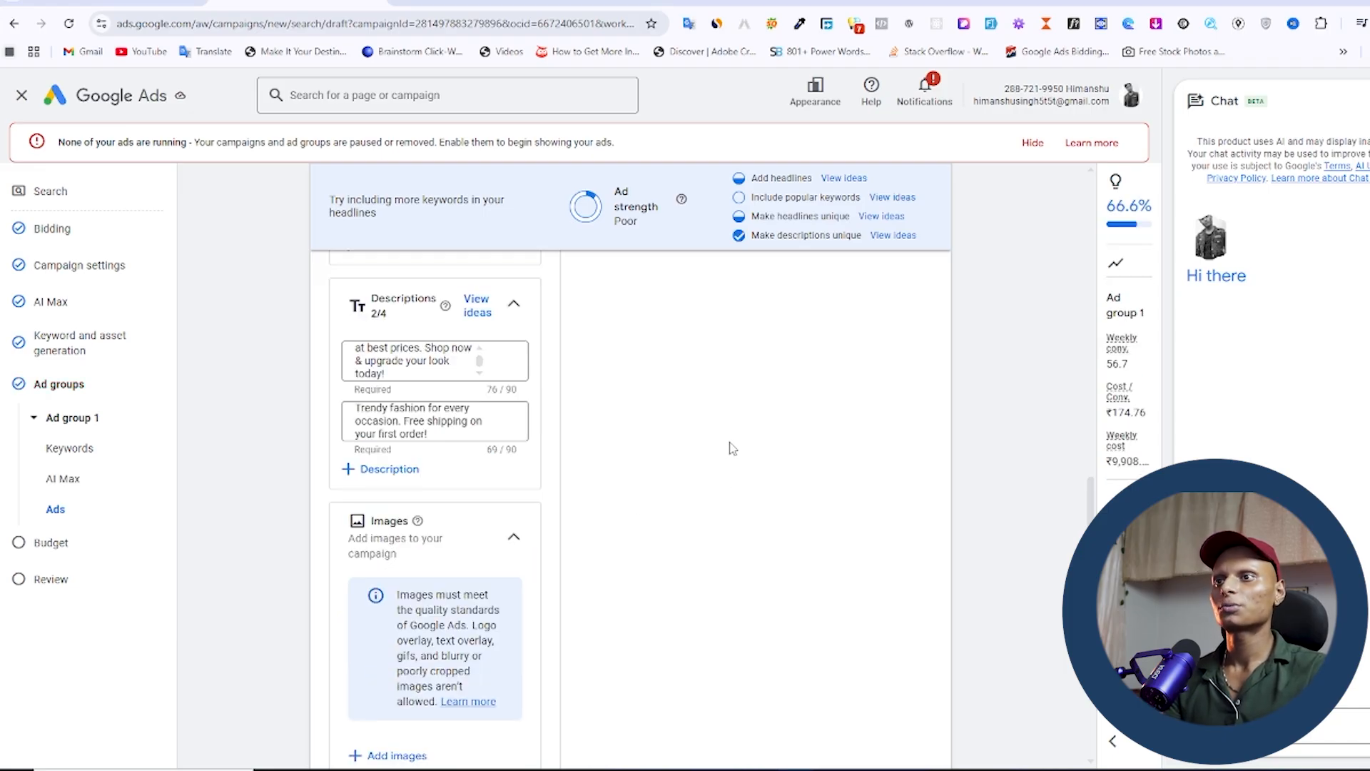
scroll(732, 447, down, 6)
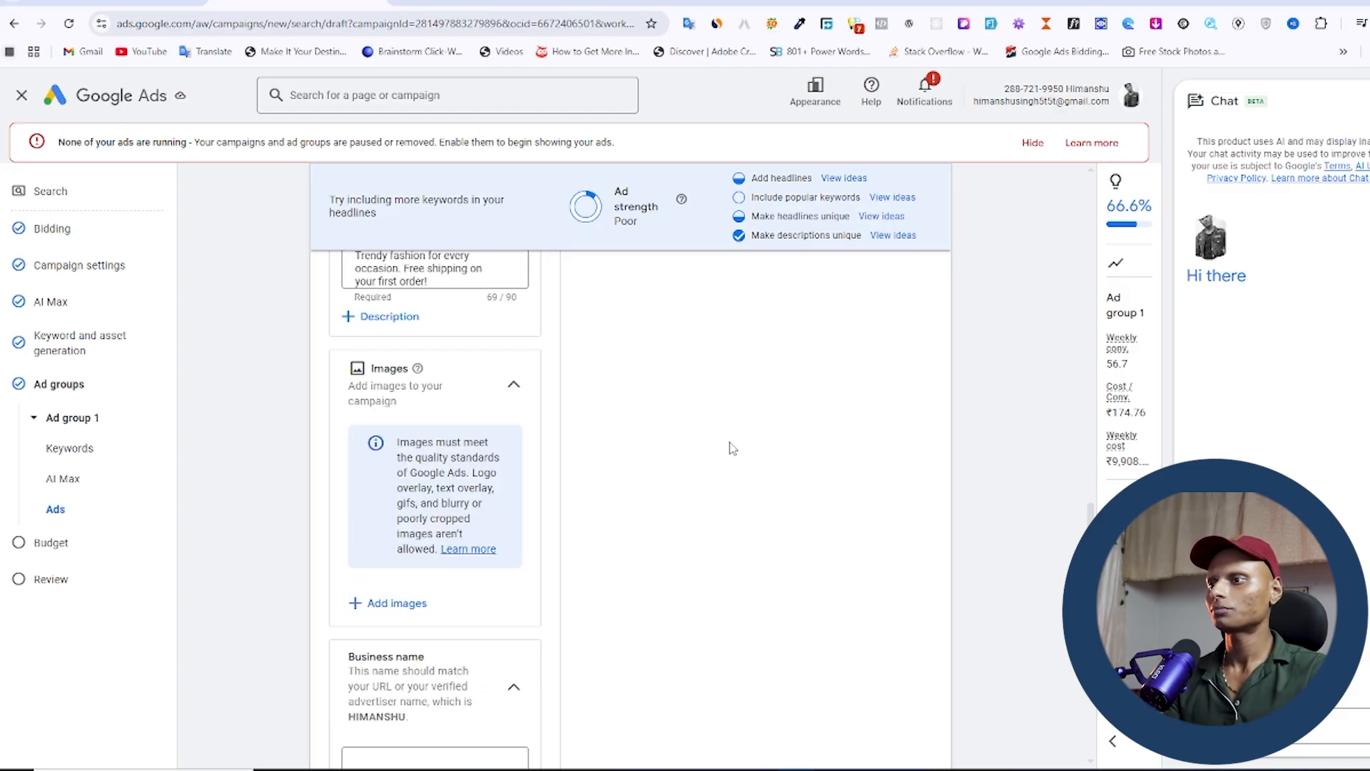
scroll(729, 447, up, 4)
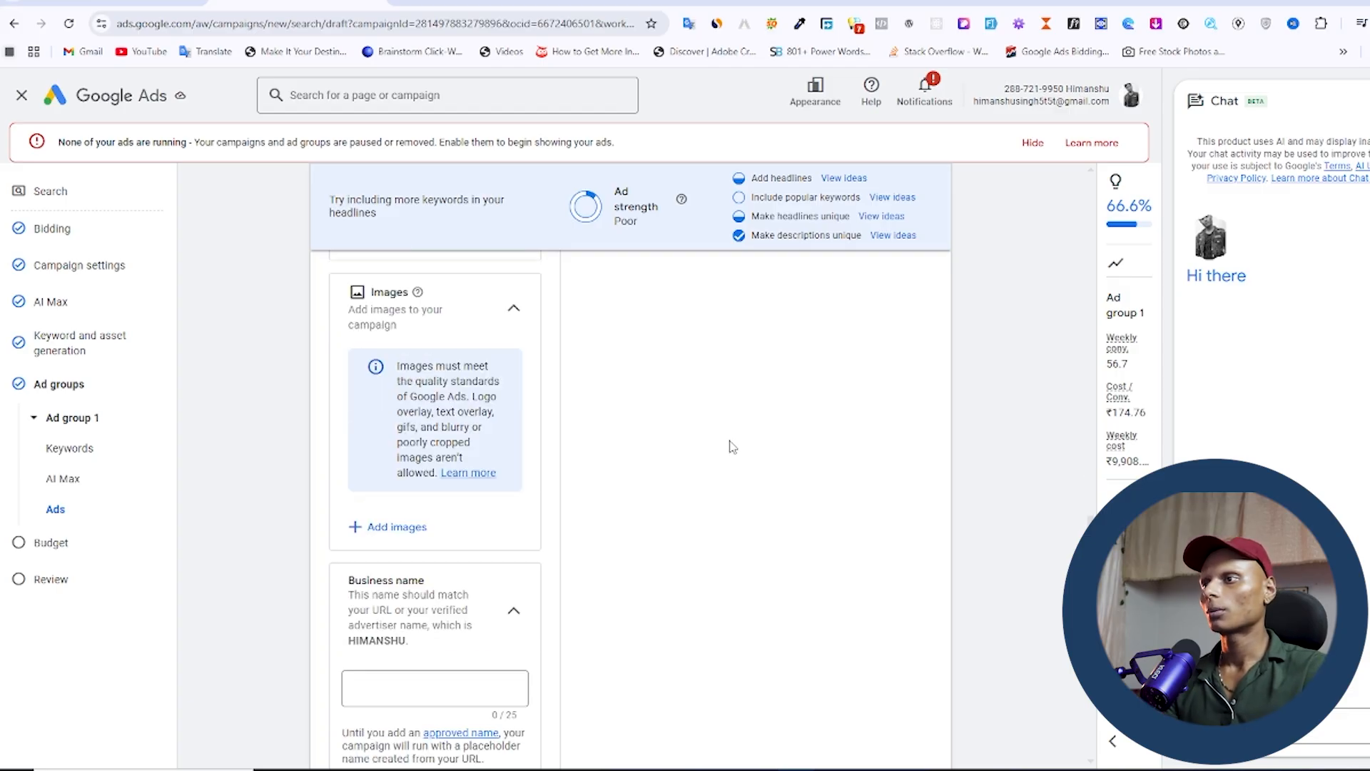
scroll(722, 444, down, 5)
scroll(408, 381, up, 1)
click(430, 459)
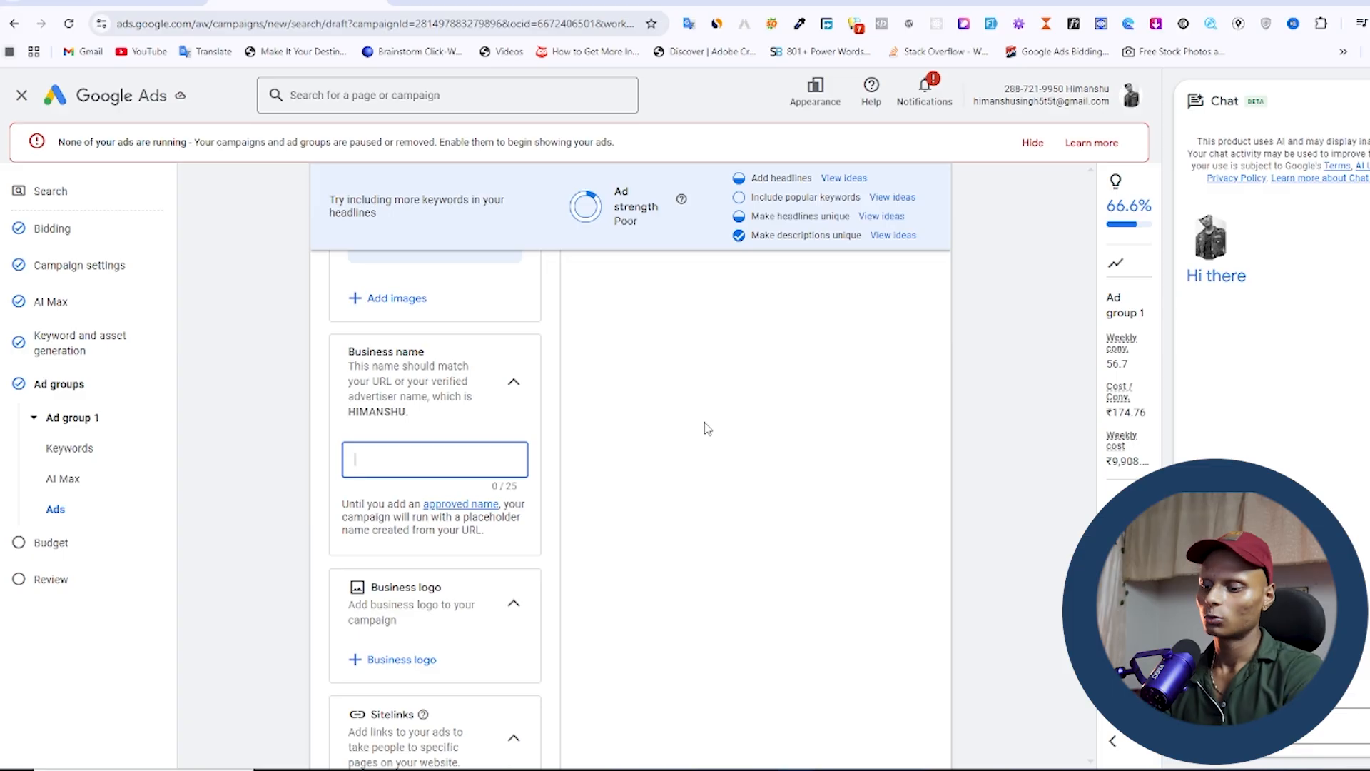
text(Himanshu)
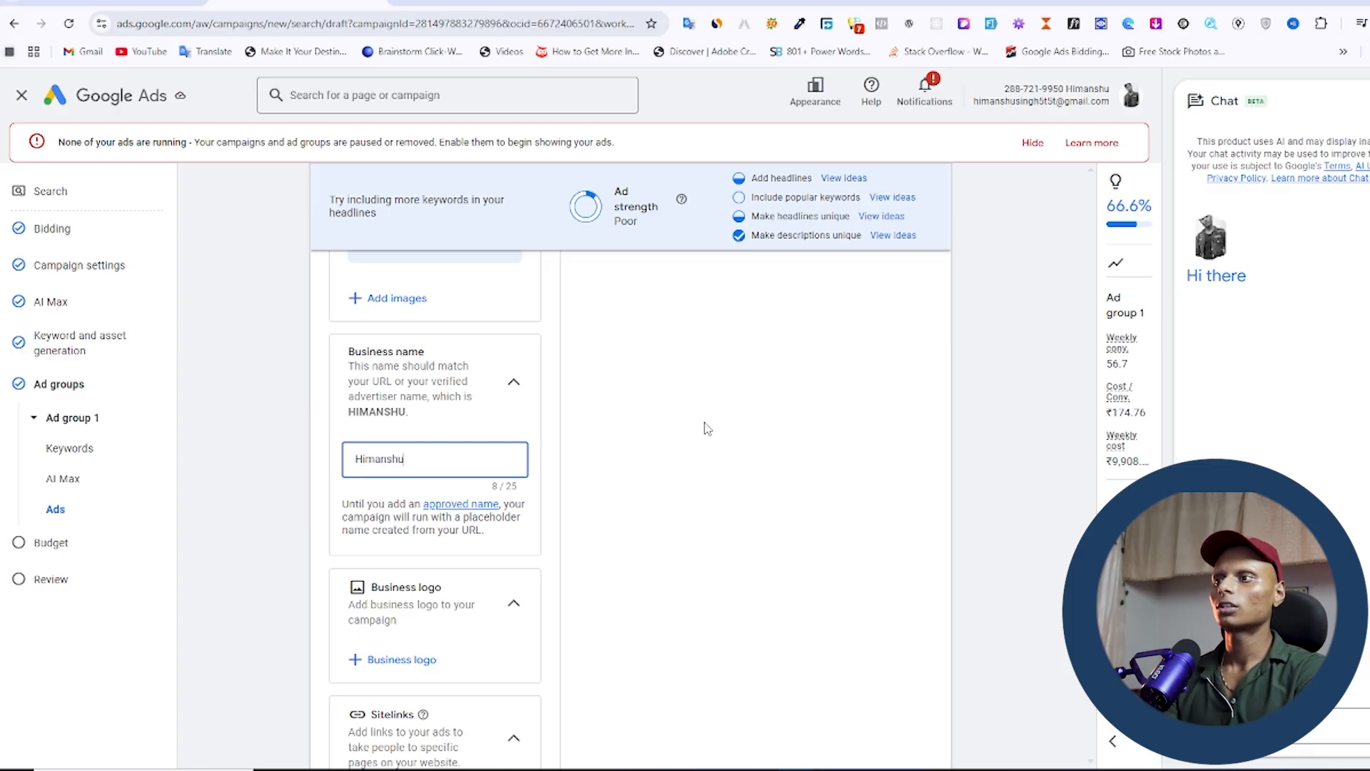
click(704, 426)
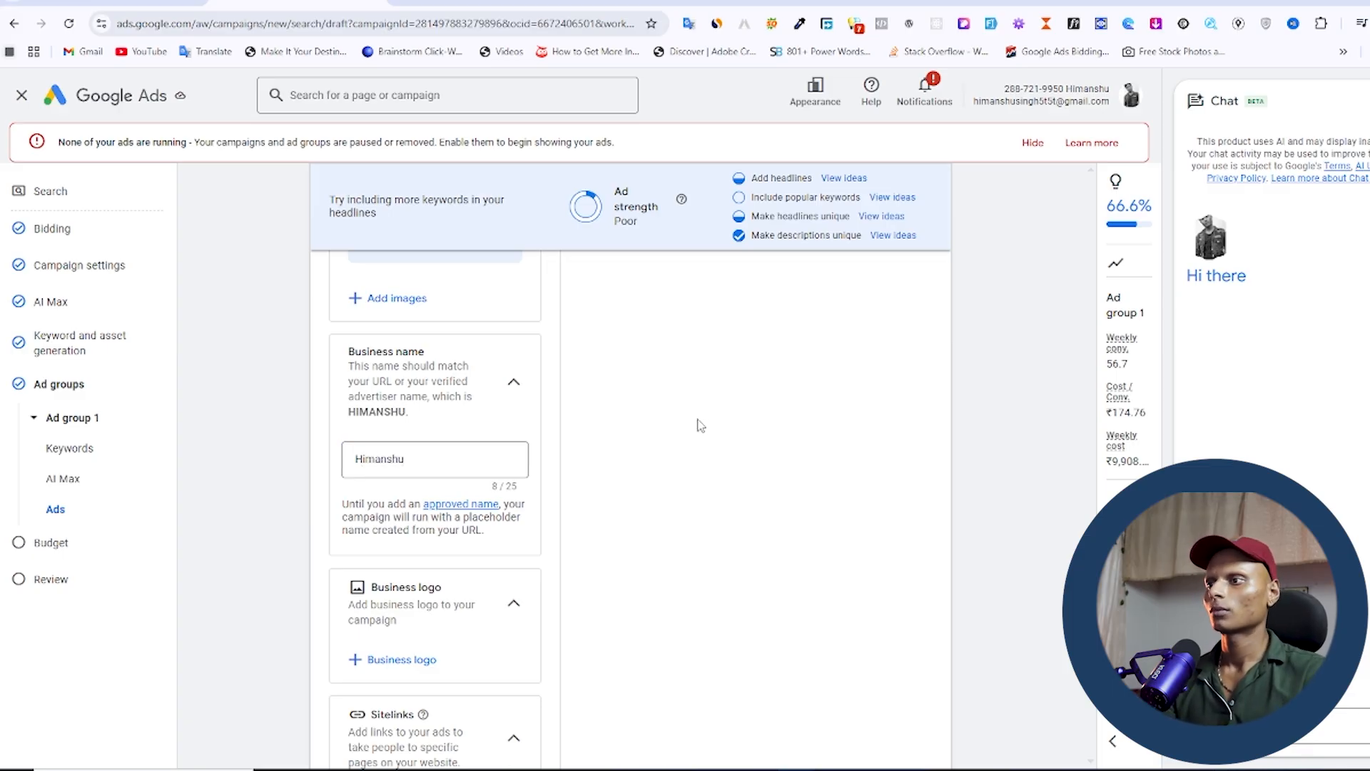
Review the business logo and sitelink sections, and examine the ad in the mobile and desktop previews
scroll(698, 426, down, 3)
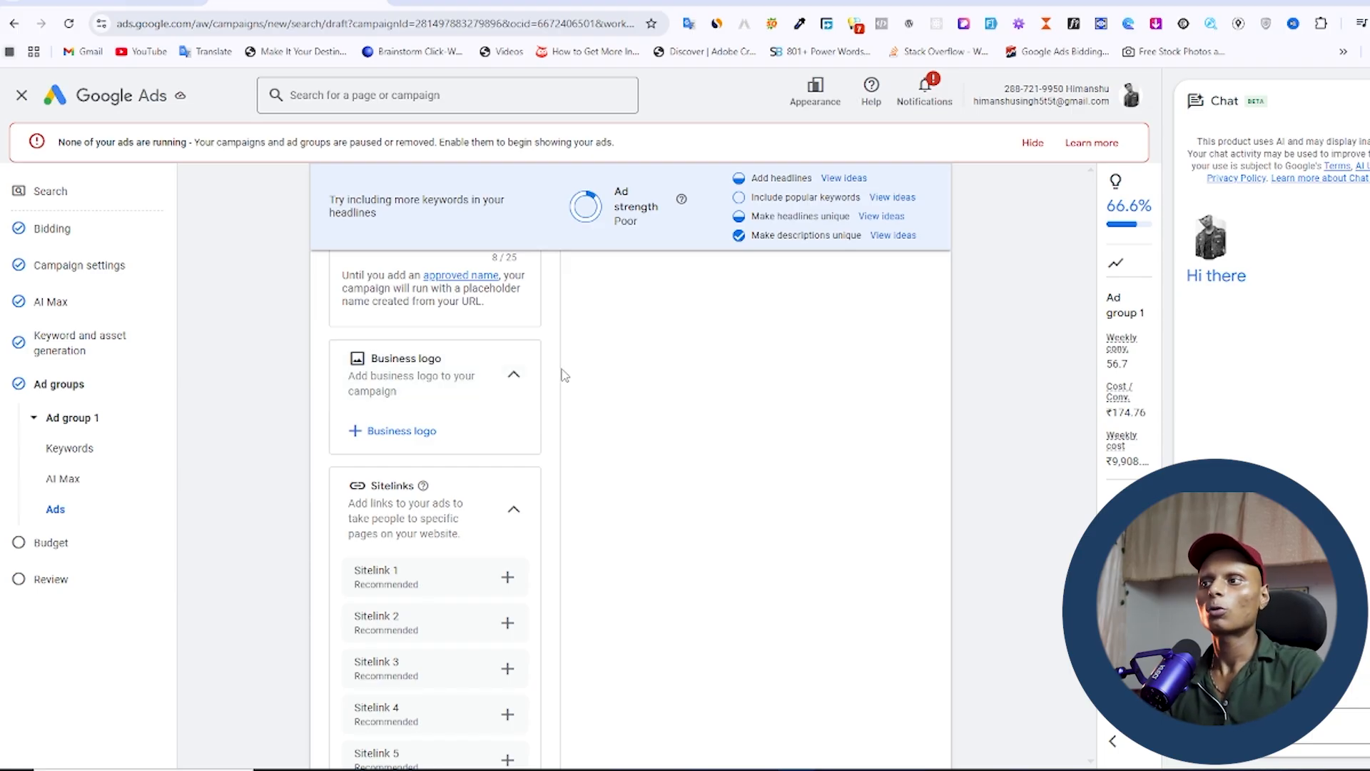
scroll(642, 438, down, 1)
scroll(570, 471, down, 2)
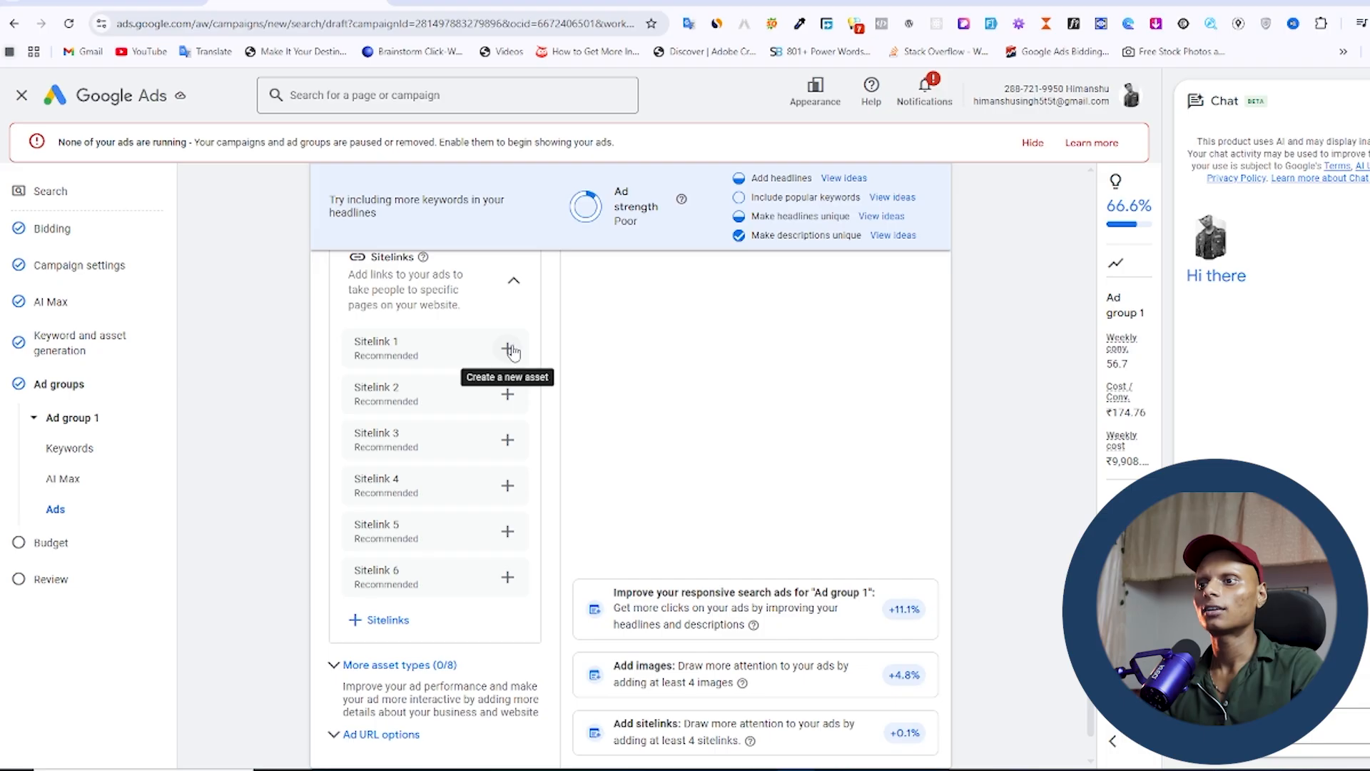
scroll(742, 438, up, 20)
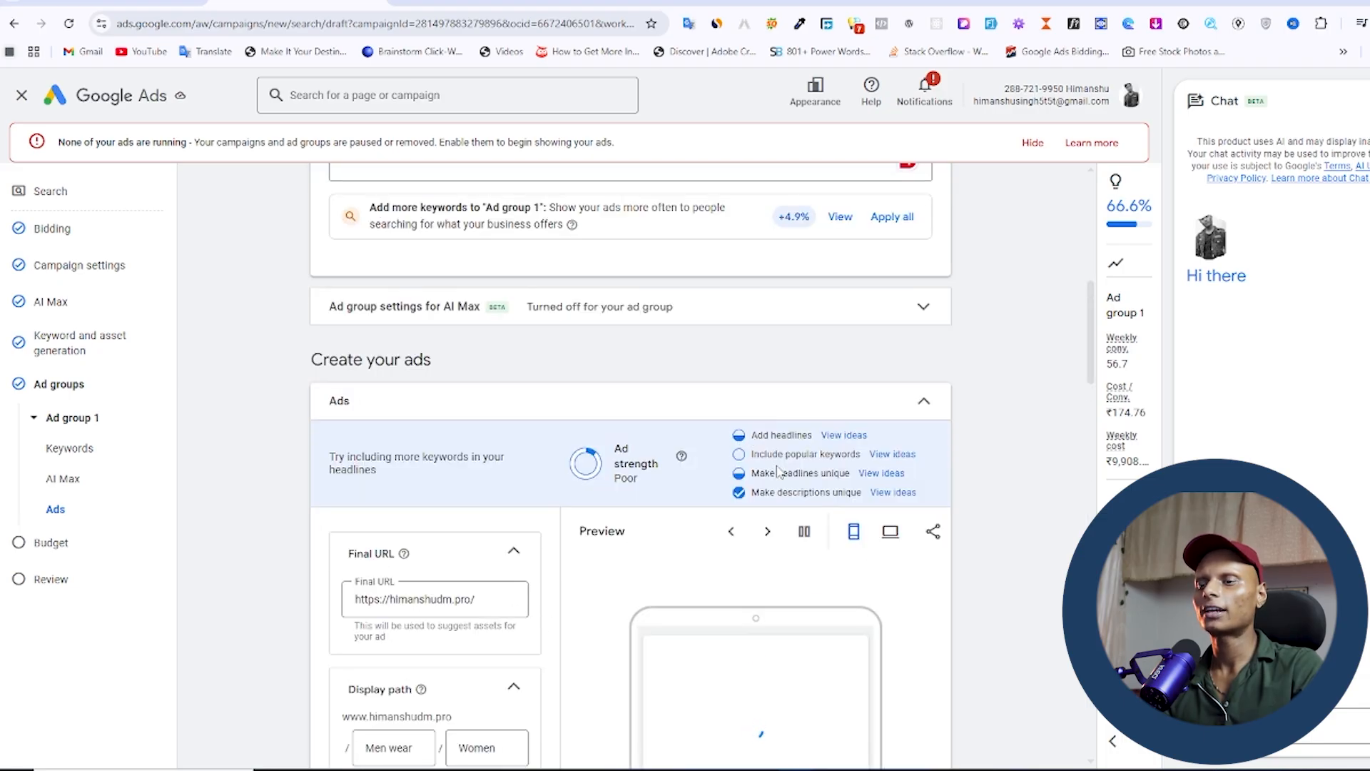
scroll(777, 471, down, 3)
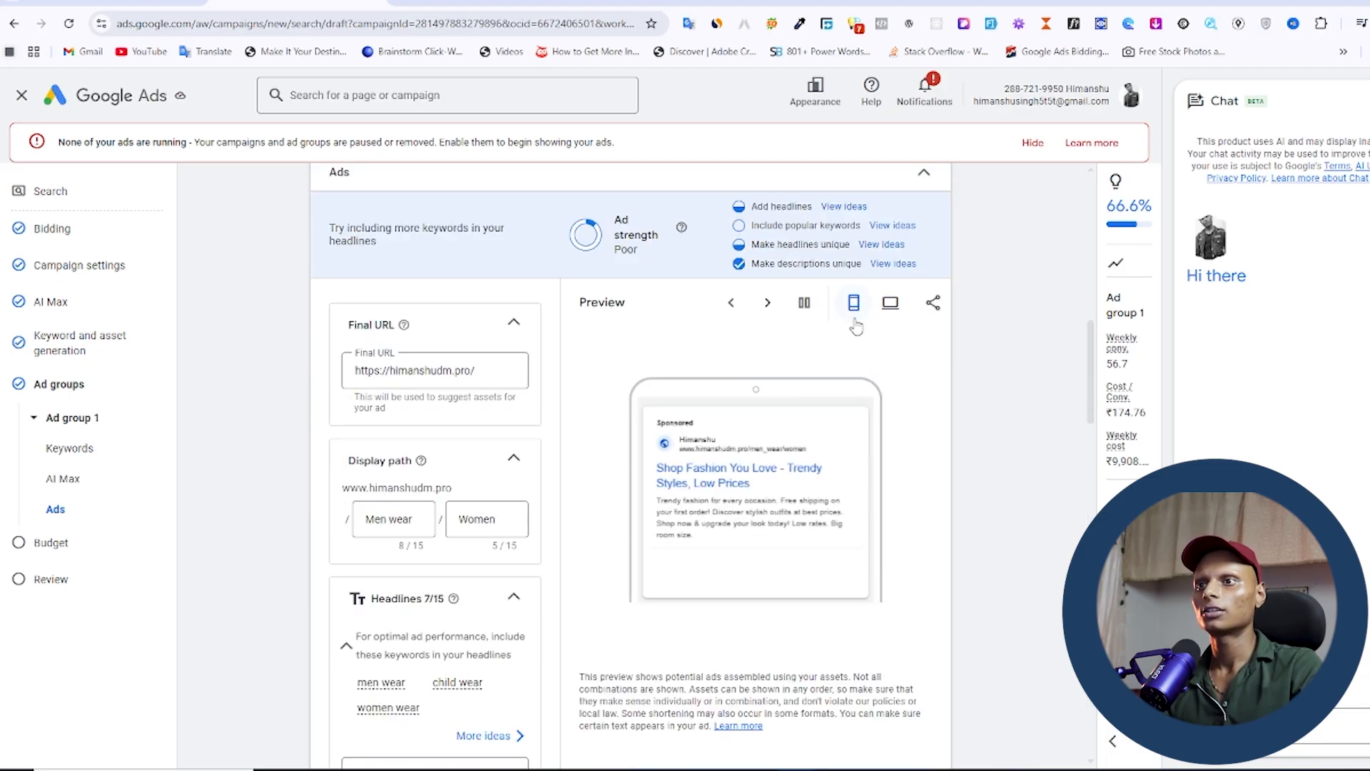
click(890, 303)
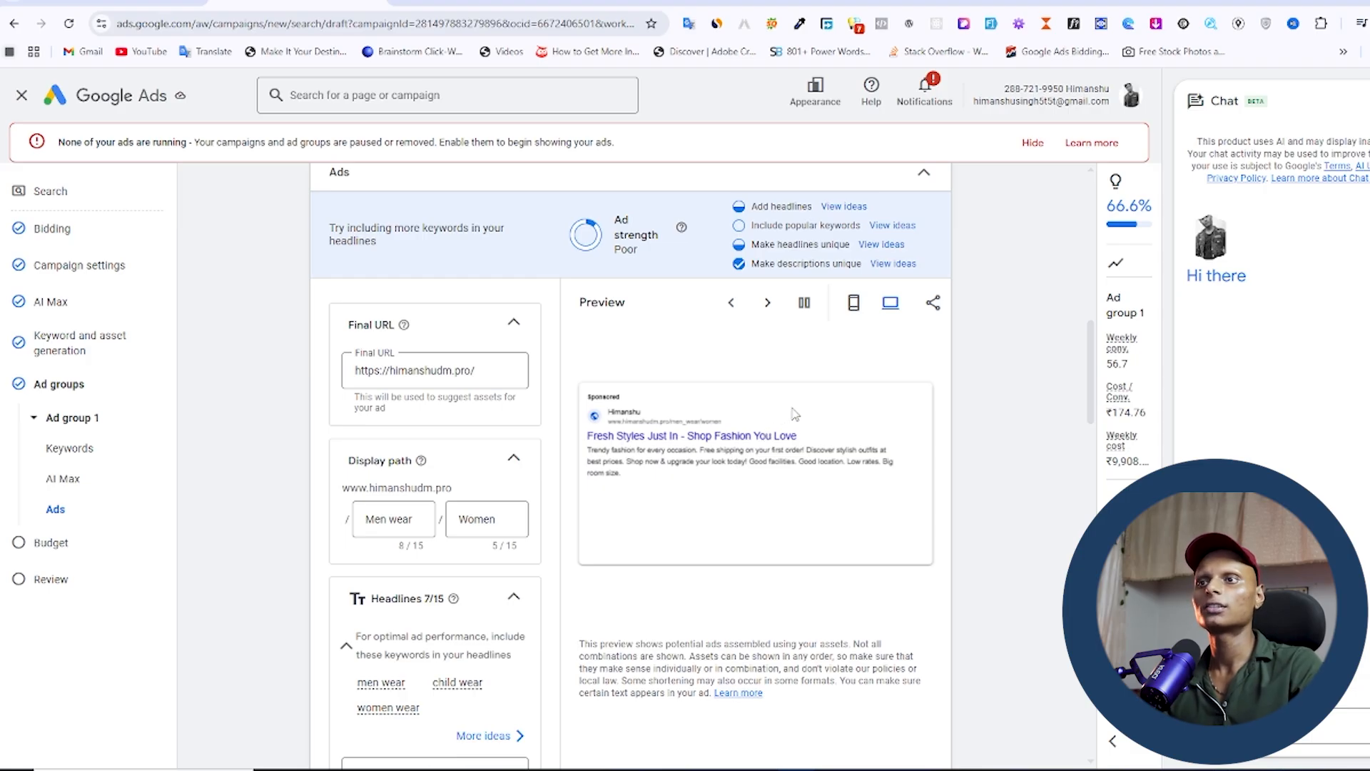
scroll(794, 408, down, 10)
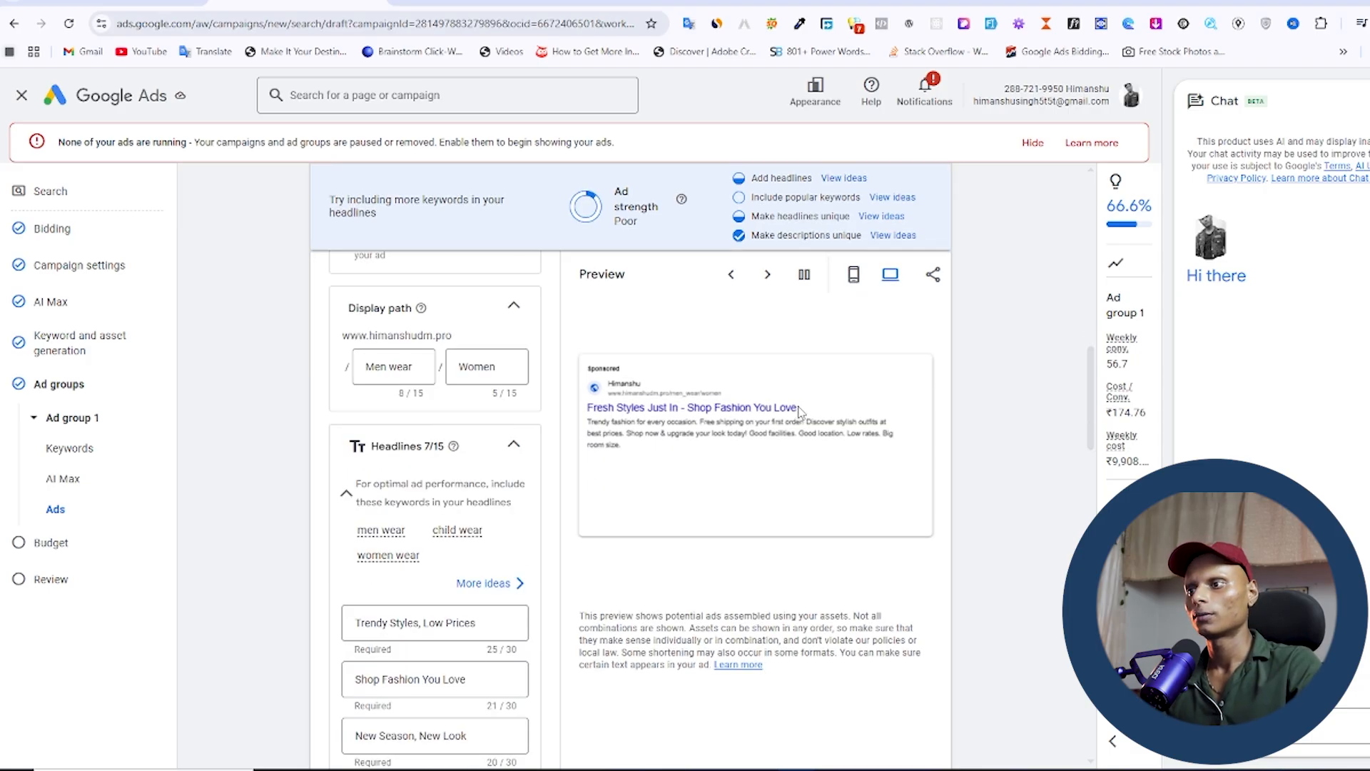
scroll(804, 412, down, 10)
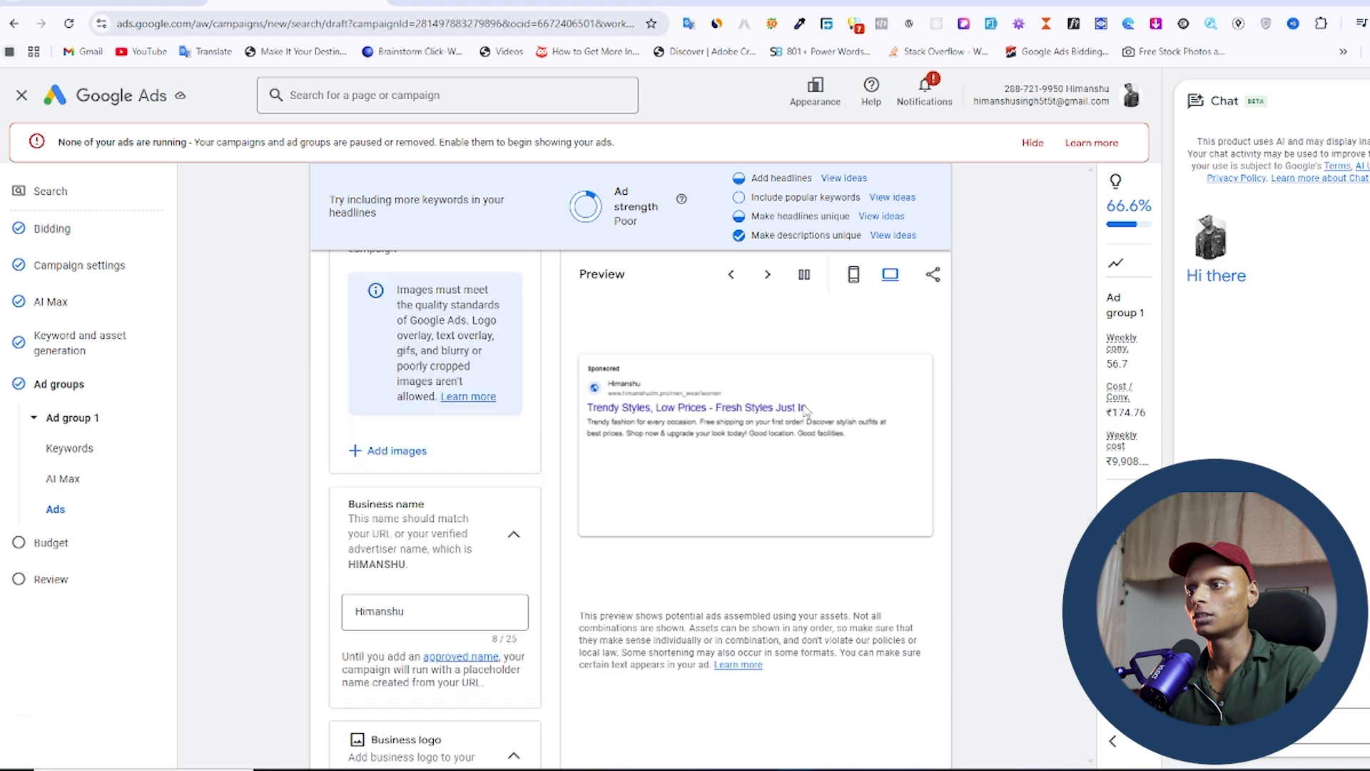
Switch to the Google results for "ecommerce marketing services" and examine how sitelinks appear under the sponsored ads, returning to Google Ads
scroll(802, 412, down, 5)
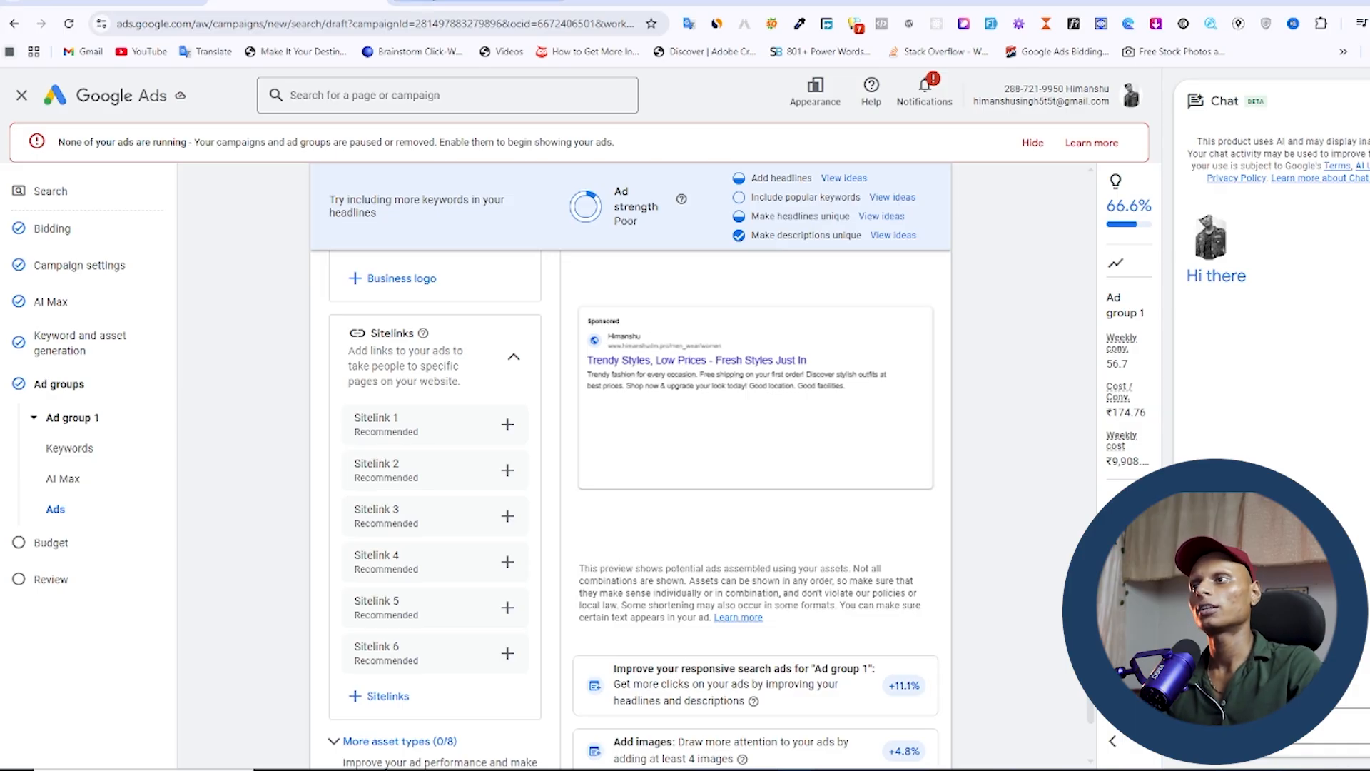
click(431, 2)
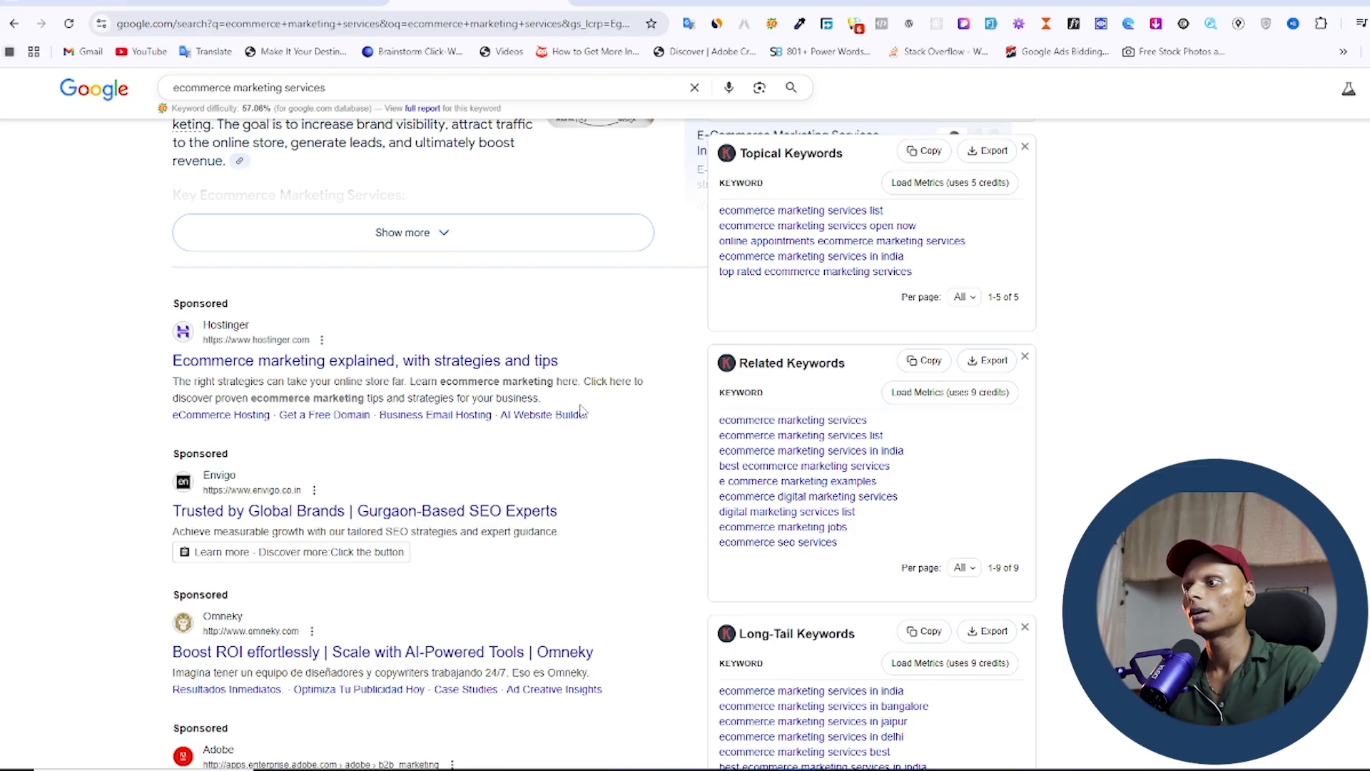
scroll(585, 414, down, 4)
scroll(598, 427, down, 4)
scroll(599, 430, up, 3)
click(319, 2)
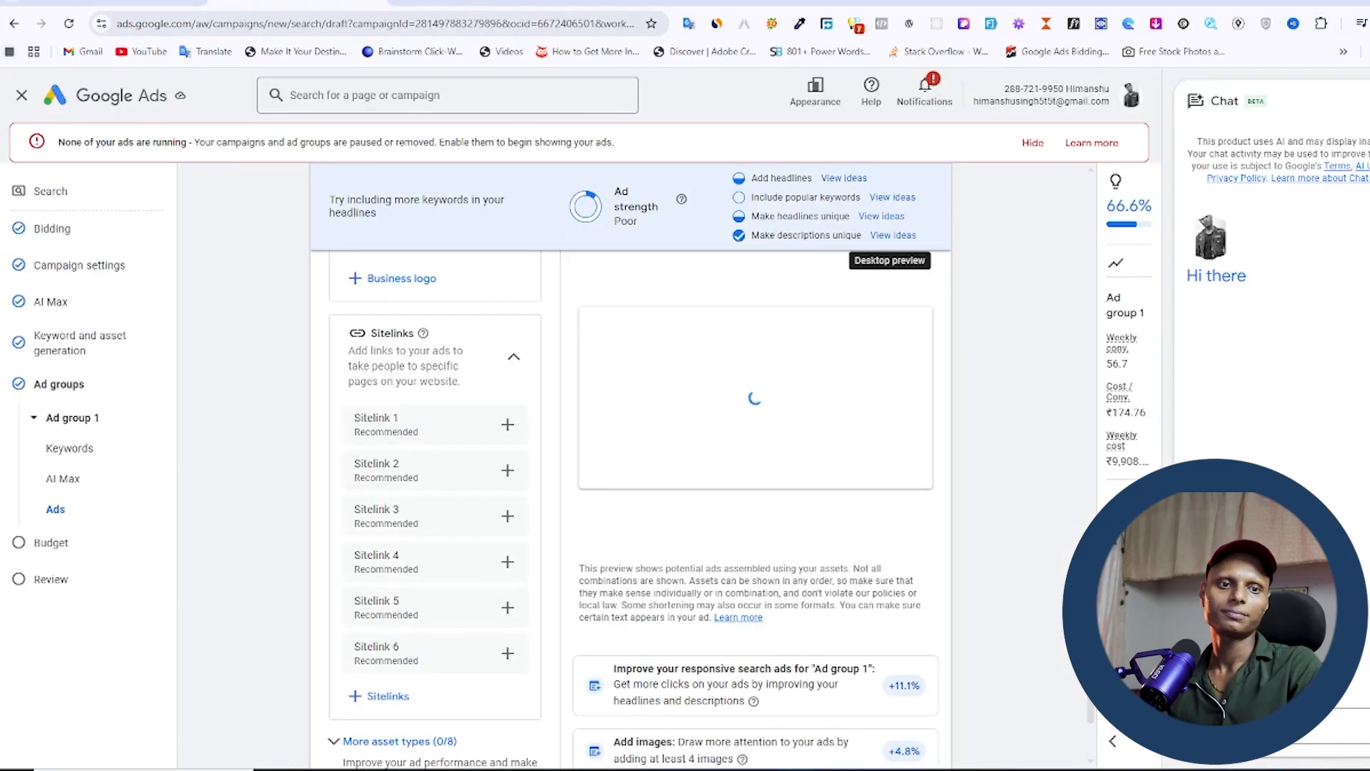
Create the first sitelink for the ad with the text "Shop New Arrivals"
click(506, 423)
click(216, 241)
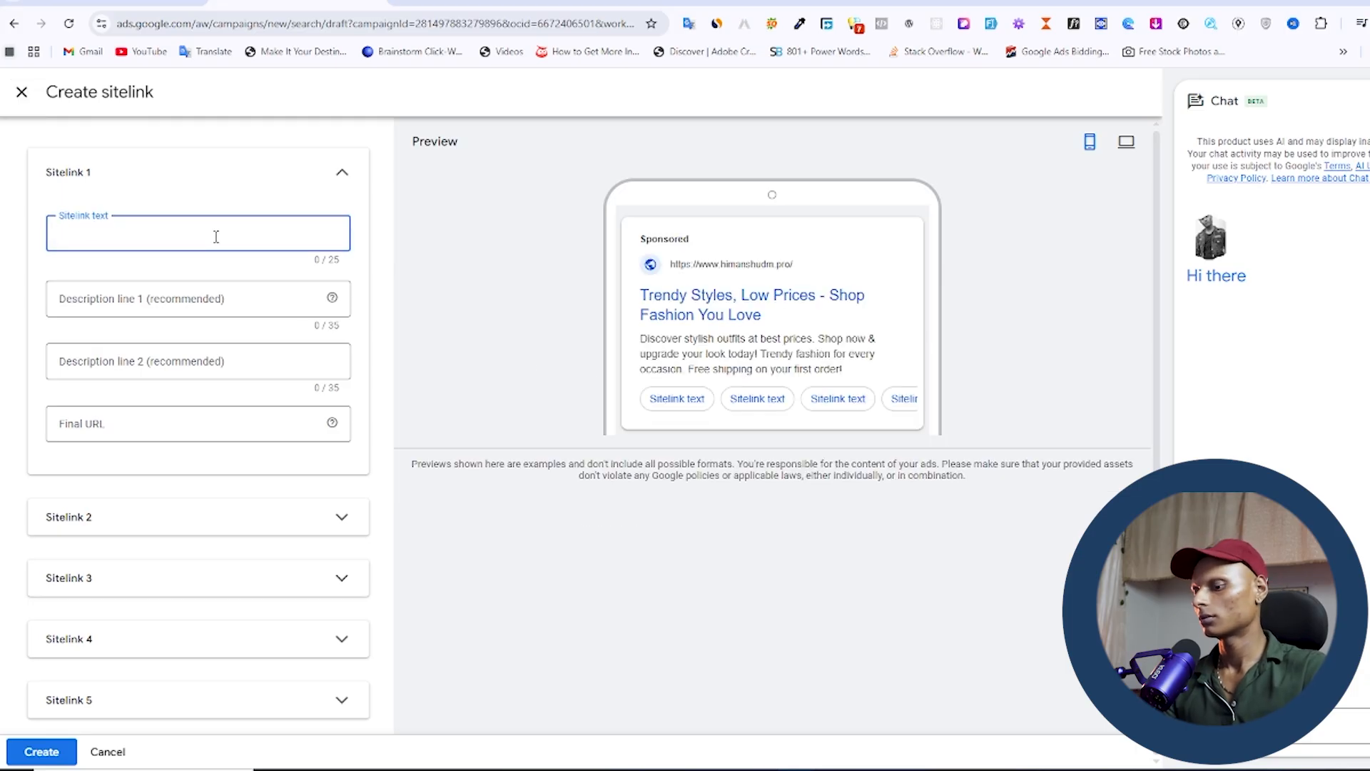
text(Shop New Arrivals)
click(71, 275)
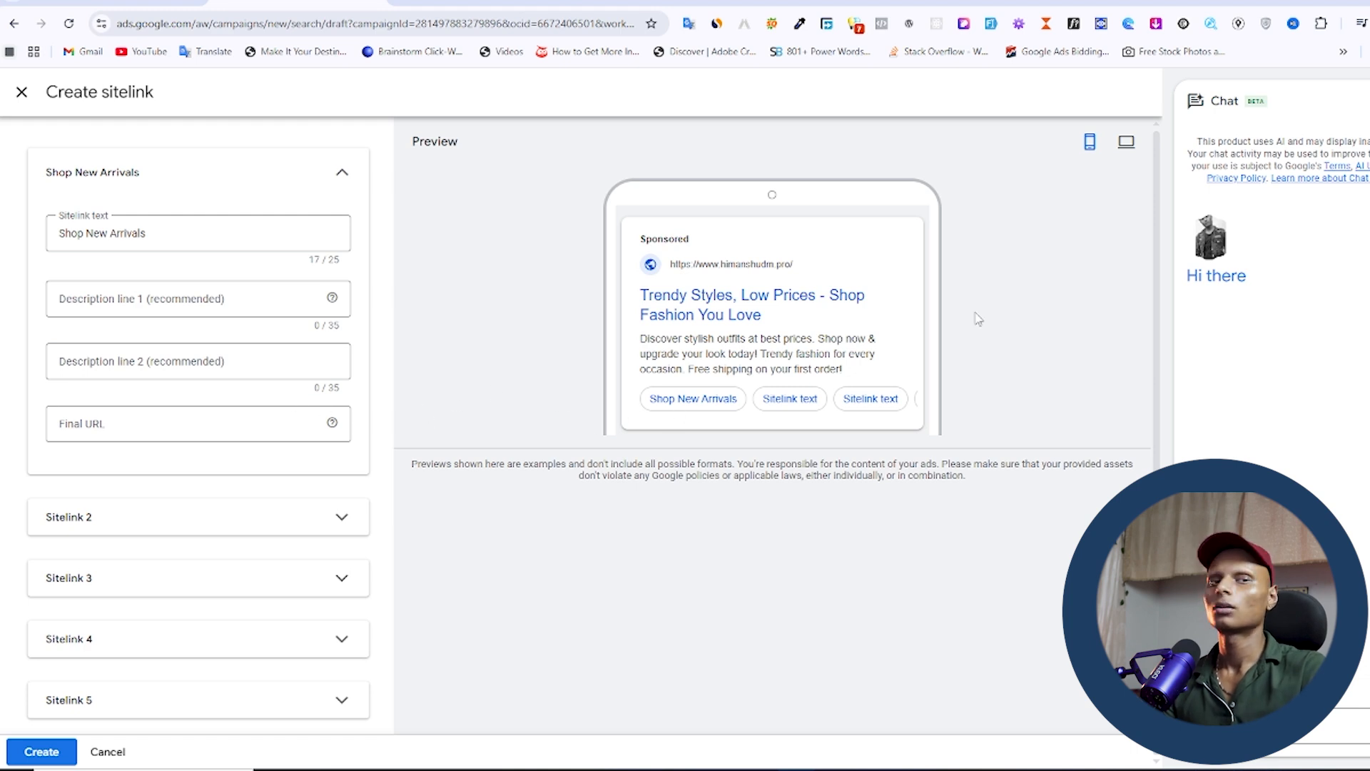
Set the first sitelink's final URL to the advertiser's website link copied from the Google search result, with the path "men" appended
click(223, 426)
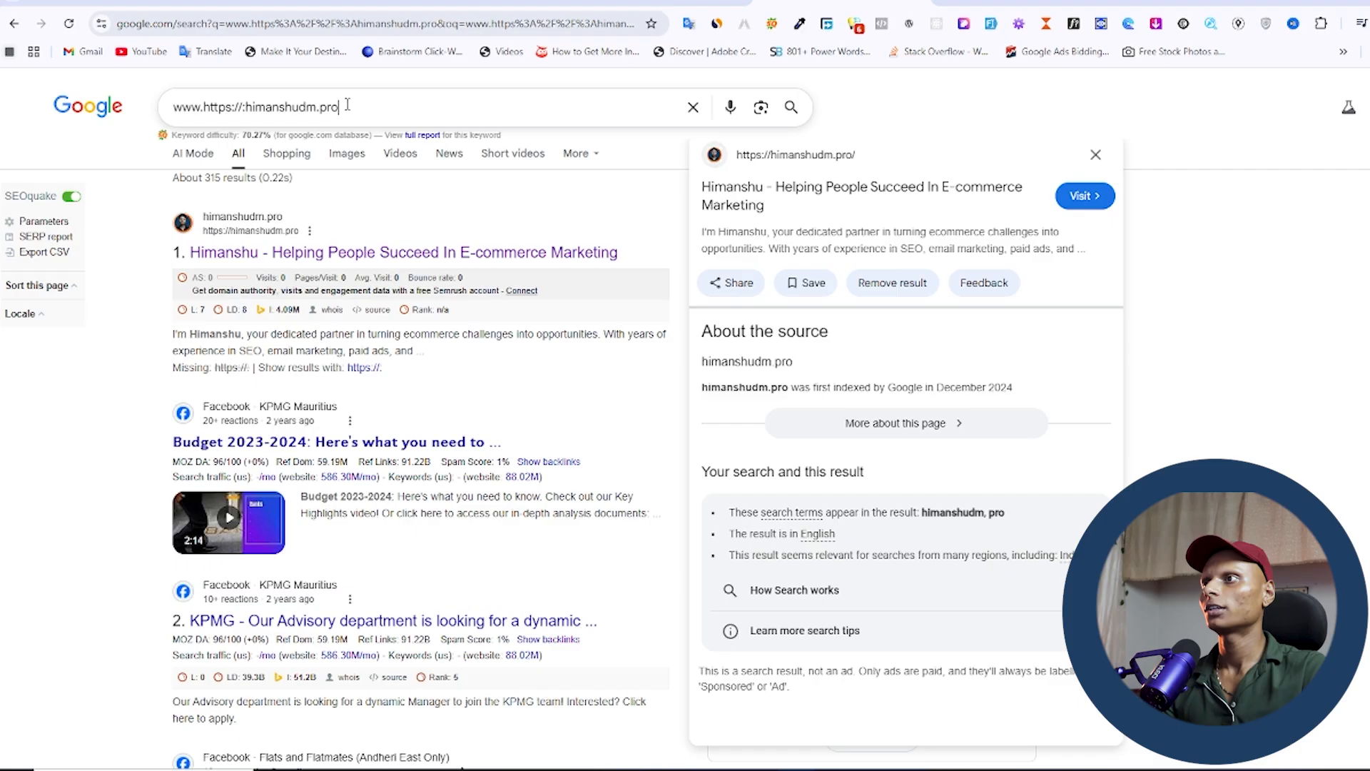
drag(348, 105, 241, 107)
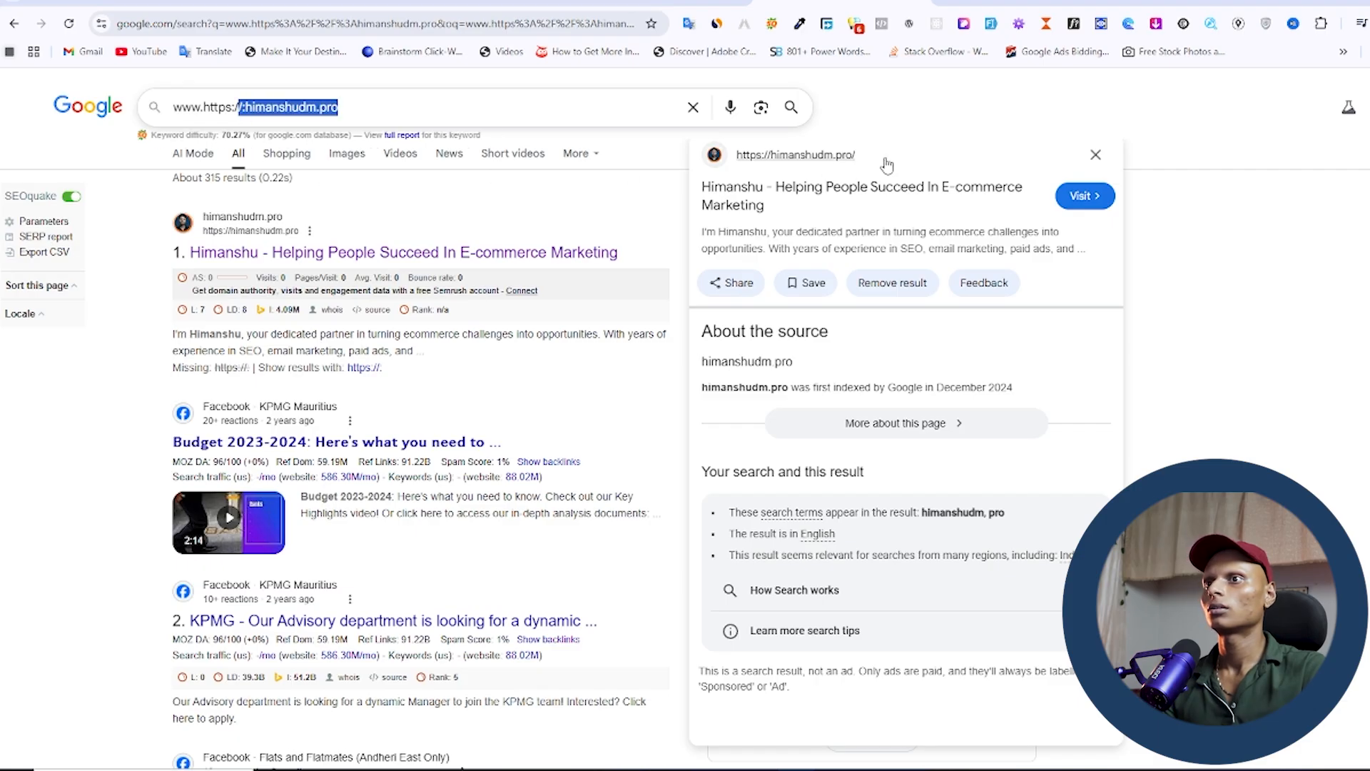
right_click(824, 162)
click(862, 277)
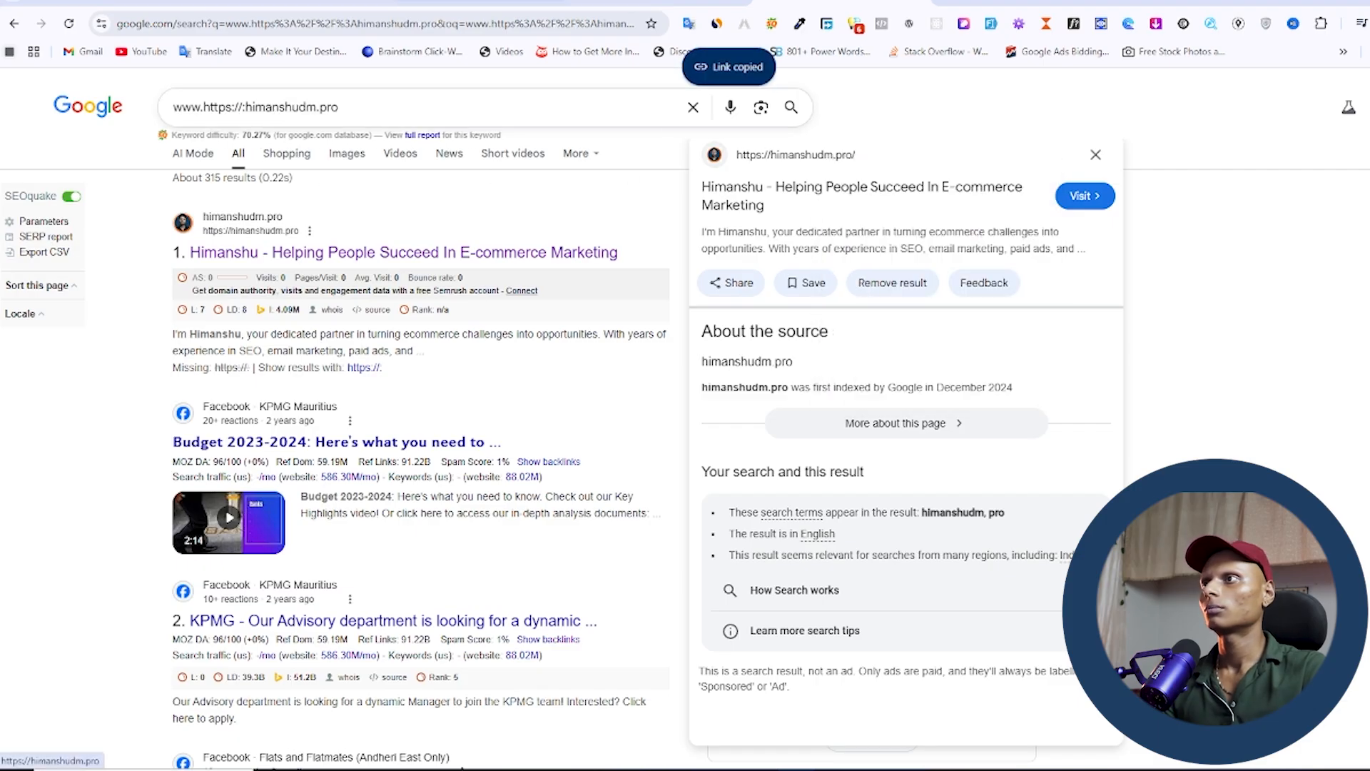
click(298, 2)
right_click(99, 421)
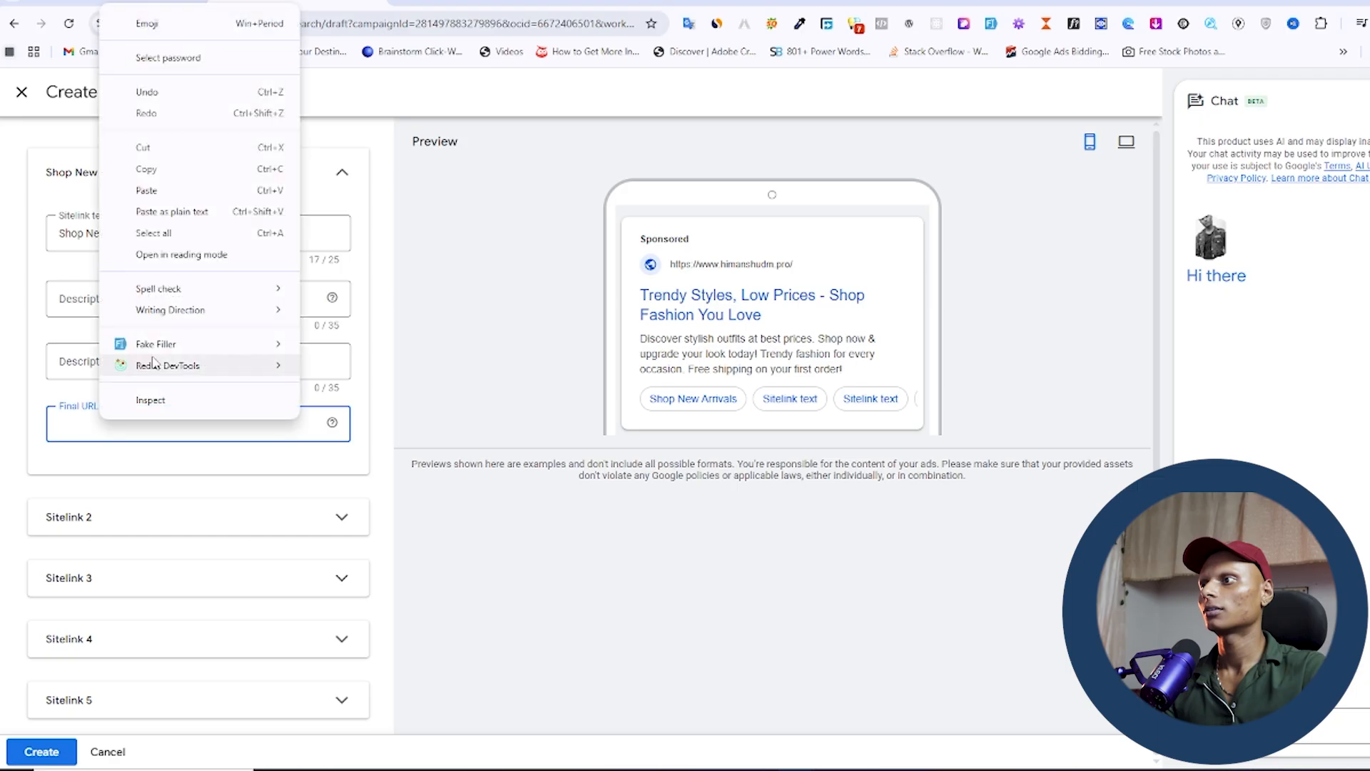
click(153, 190)
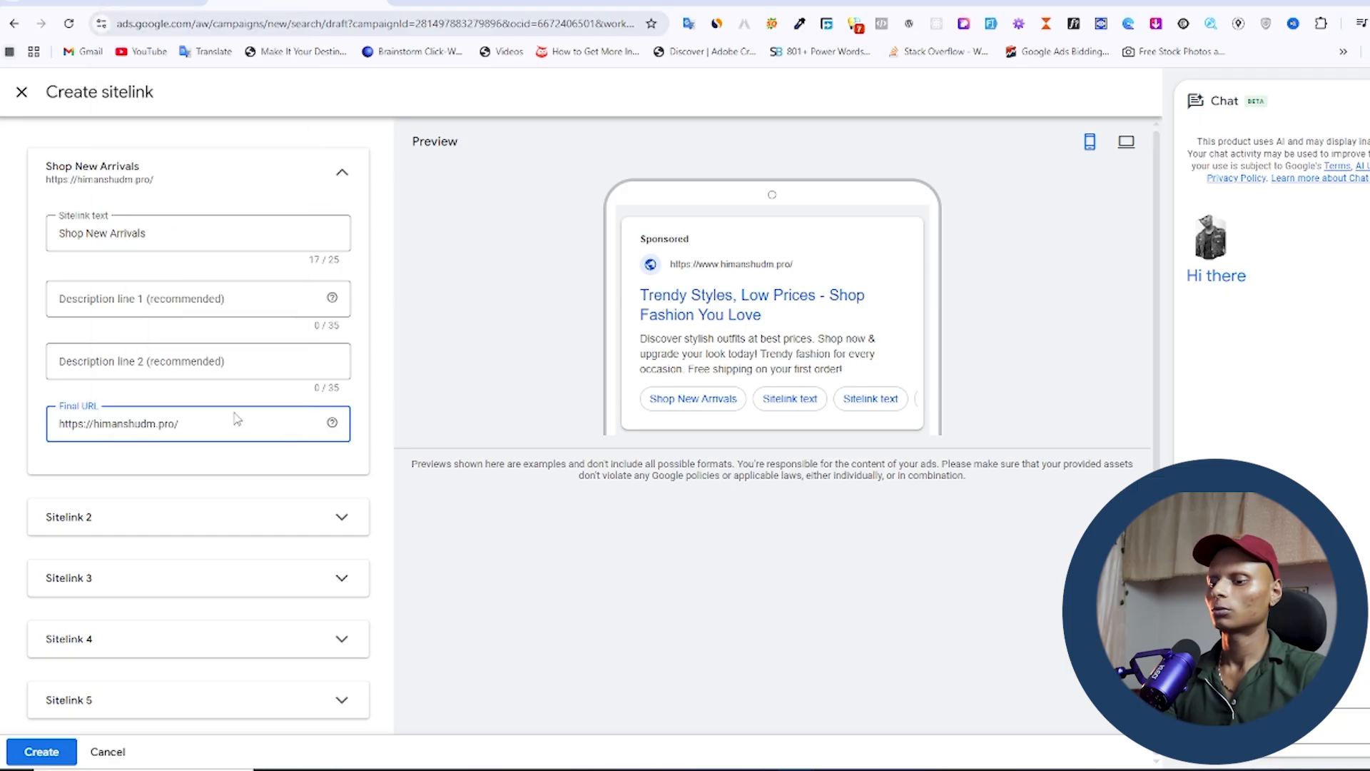
text(men)
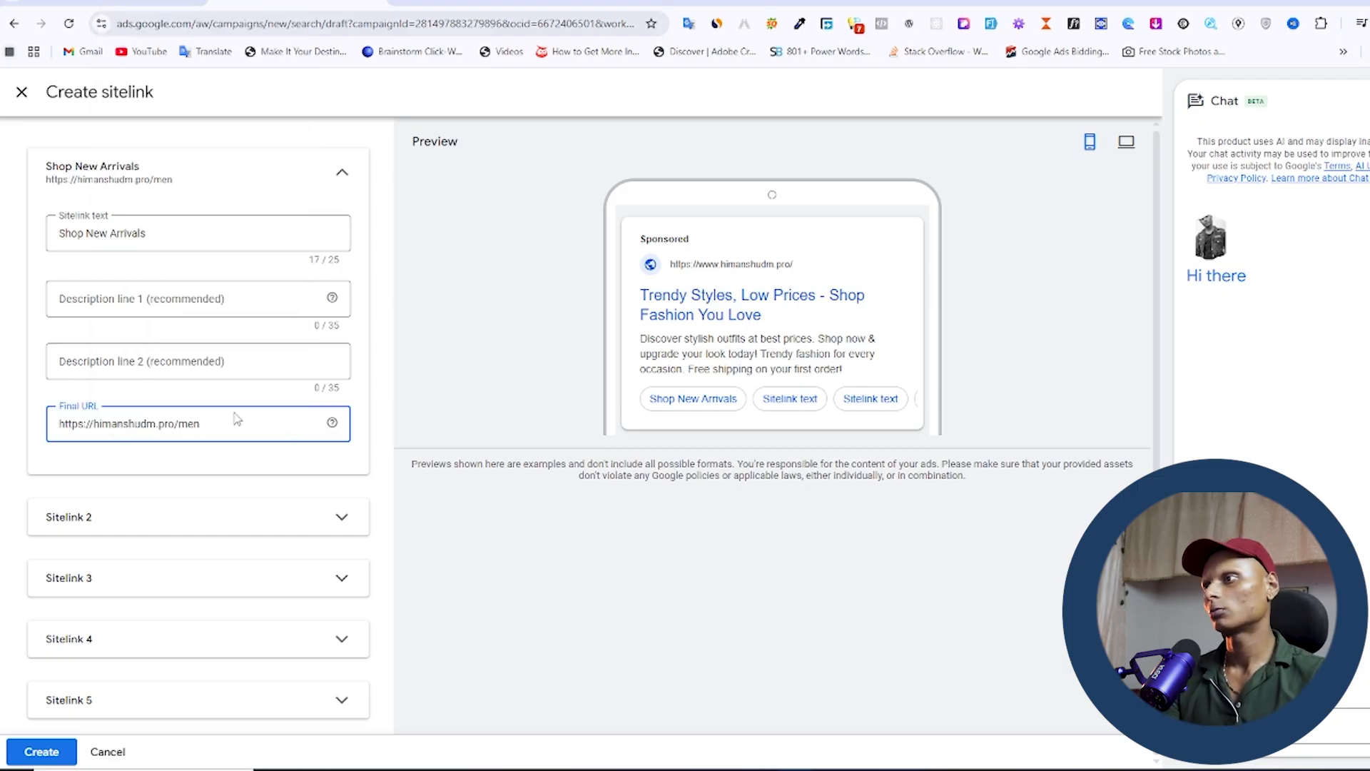
click(471, 542)
Expand the second sitelink and set its text to "Men's Collection"
click(298, 314)
click(345, 528)
click(344, 526)
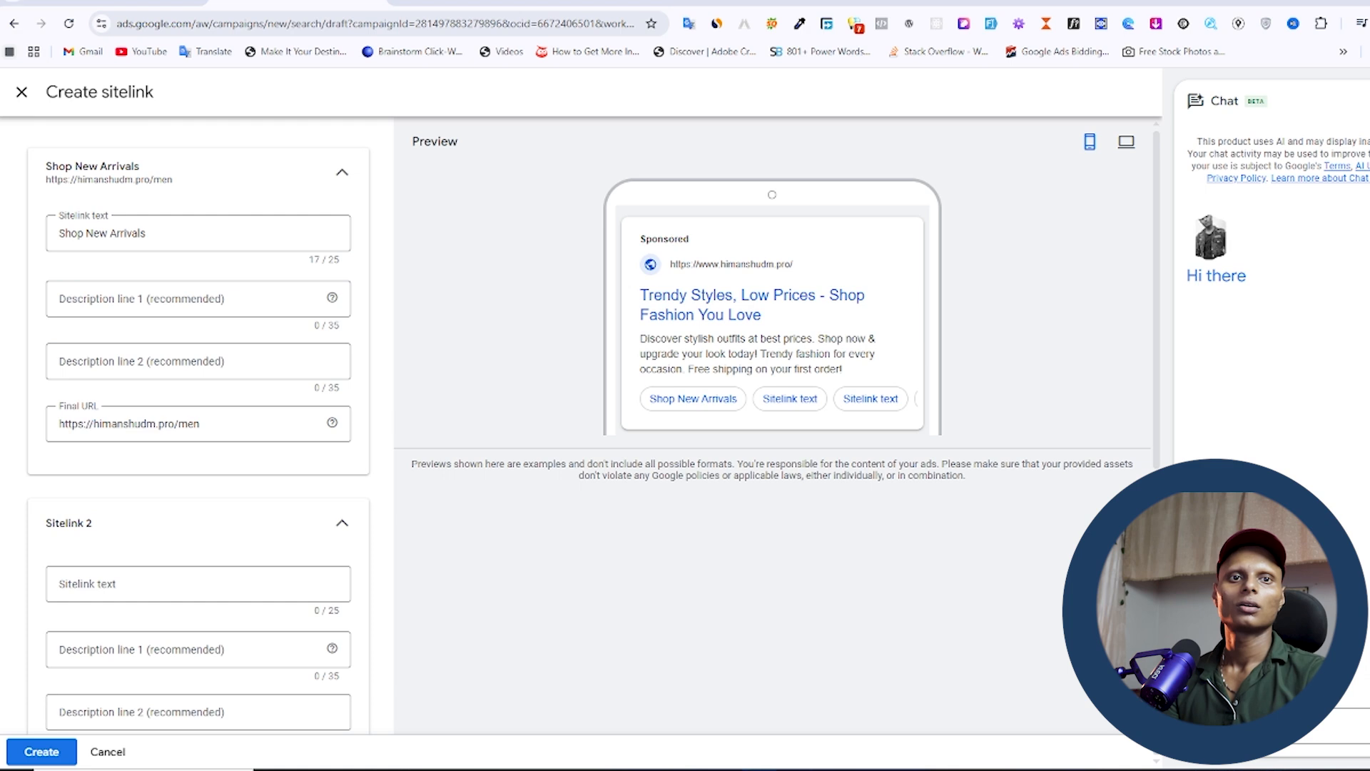
click(201, 582)
key(ctrl+v)
scroll(312, 515, down, 2)
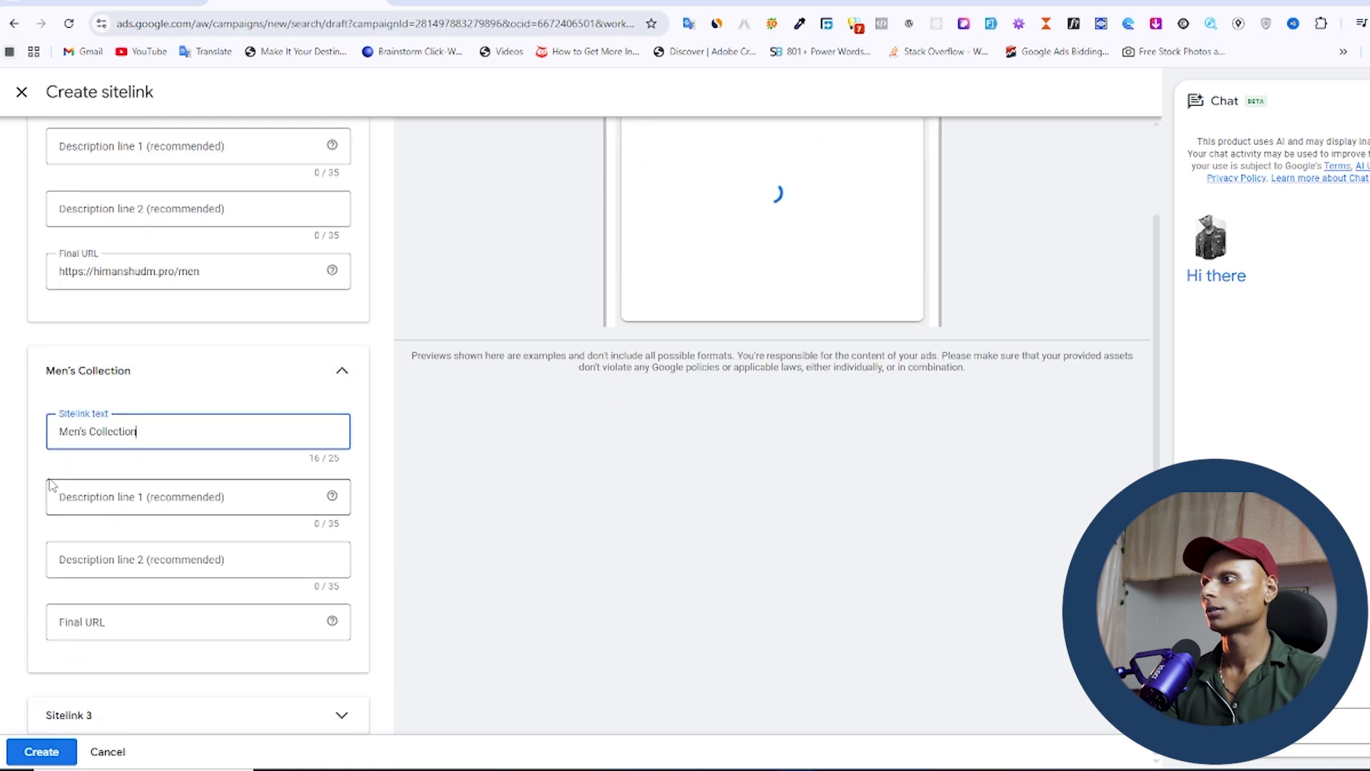
Copy the final URL of the "Shop New Arrivals" sitelink into the final URL of the "Men's Collection" sitelink
click(321, 610)
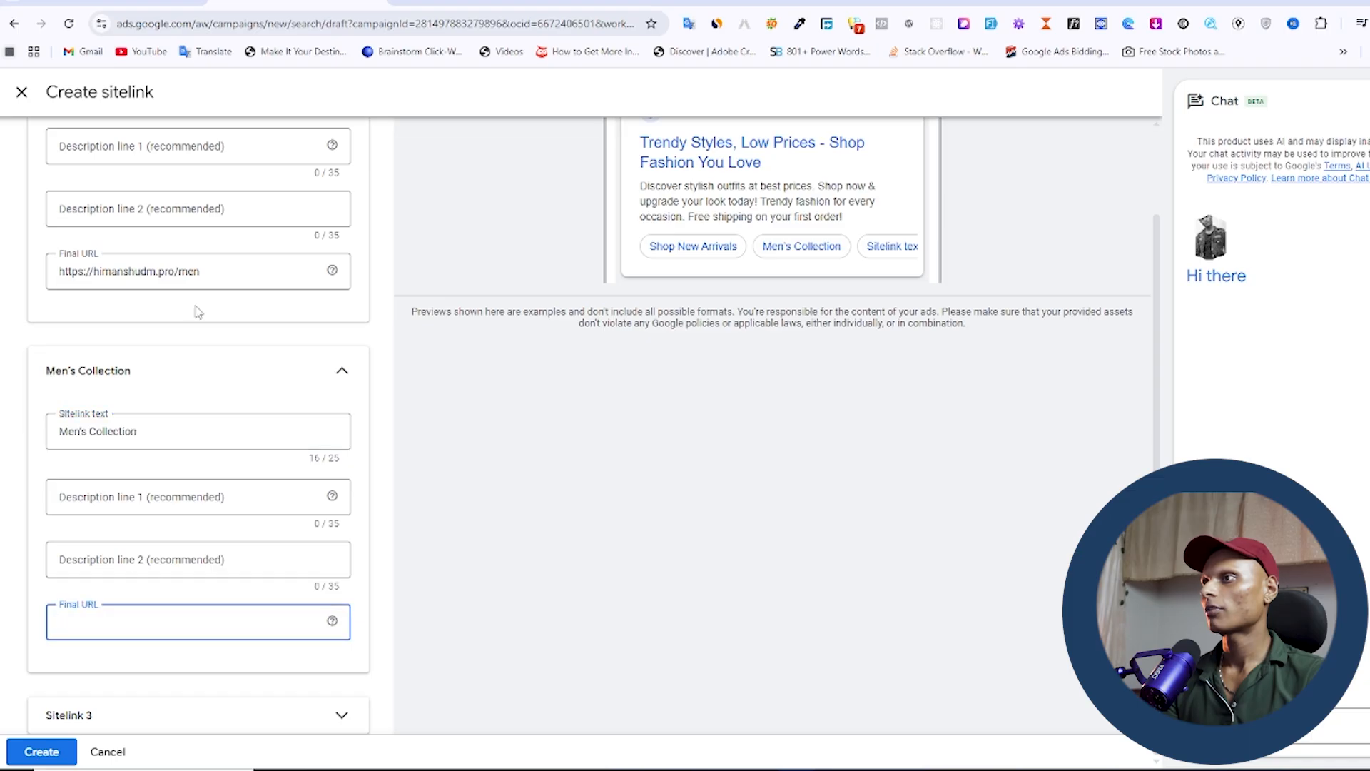
drag(231, 271, 64, 272)
key(ctrl+c)
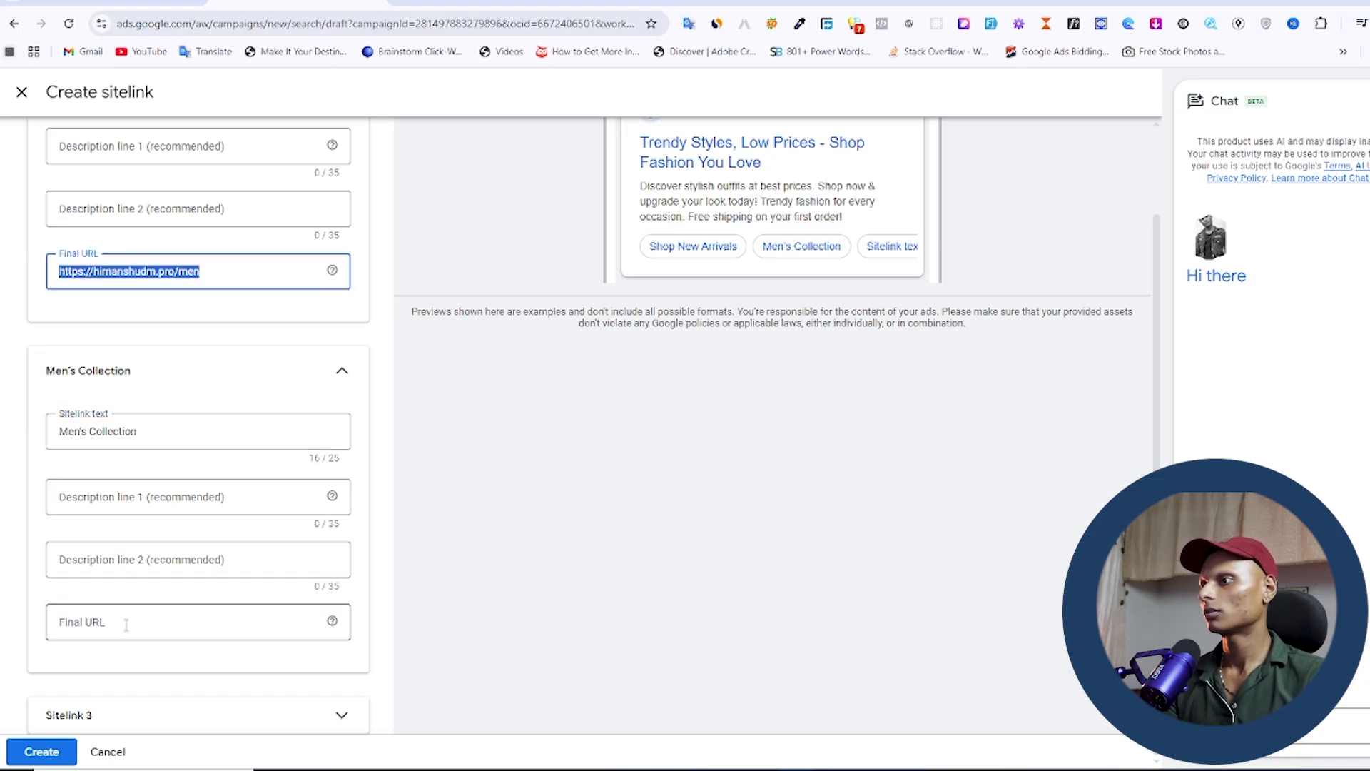
click(121, 625)
key(ctrl+v)
scroll(763, 348, up, 2)
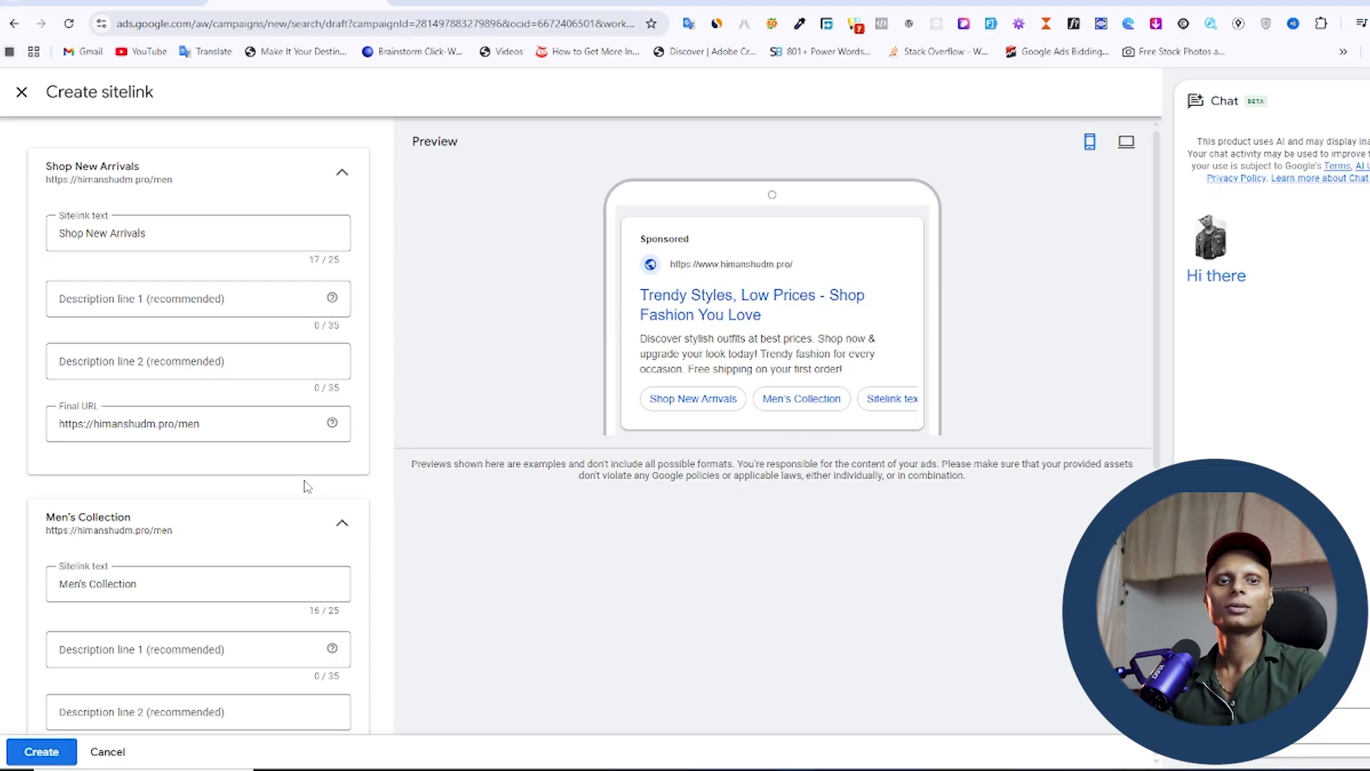
Replace the path at the end of the "Men's Collection" sitelink's final URL with "women"
scroll(267, 518, down, 2)
drag(221, 622, 179, 623)
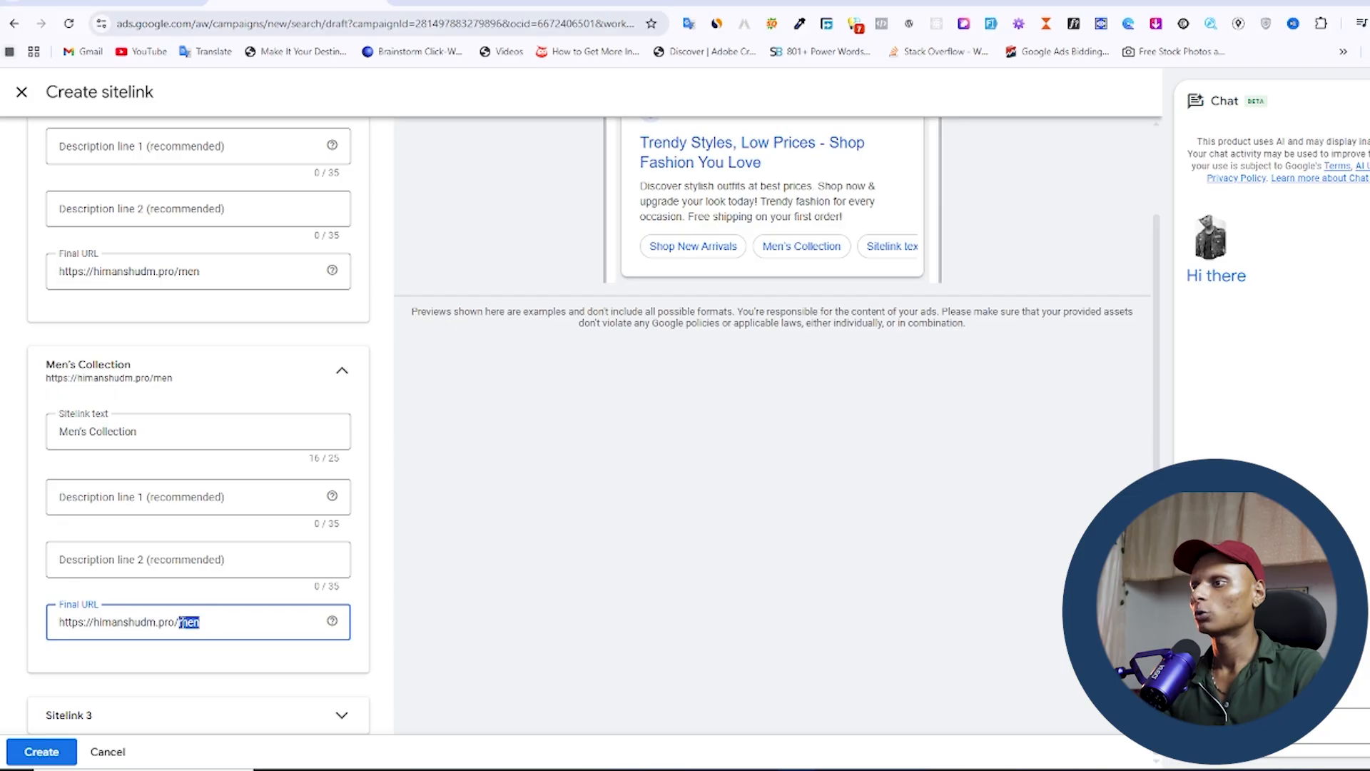
text(women)
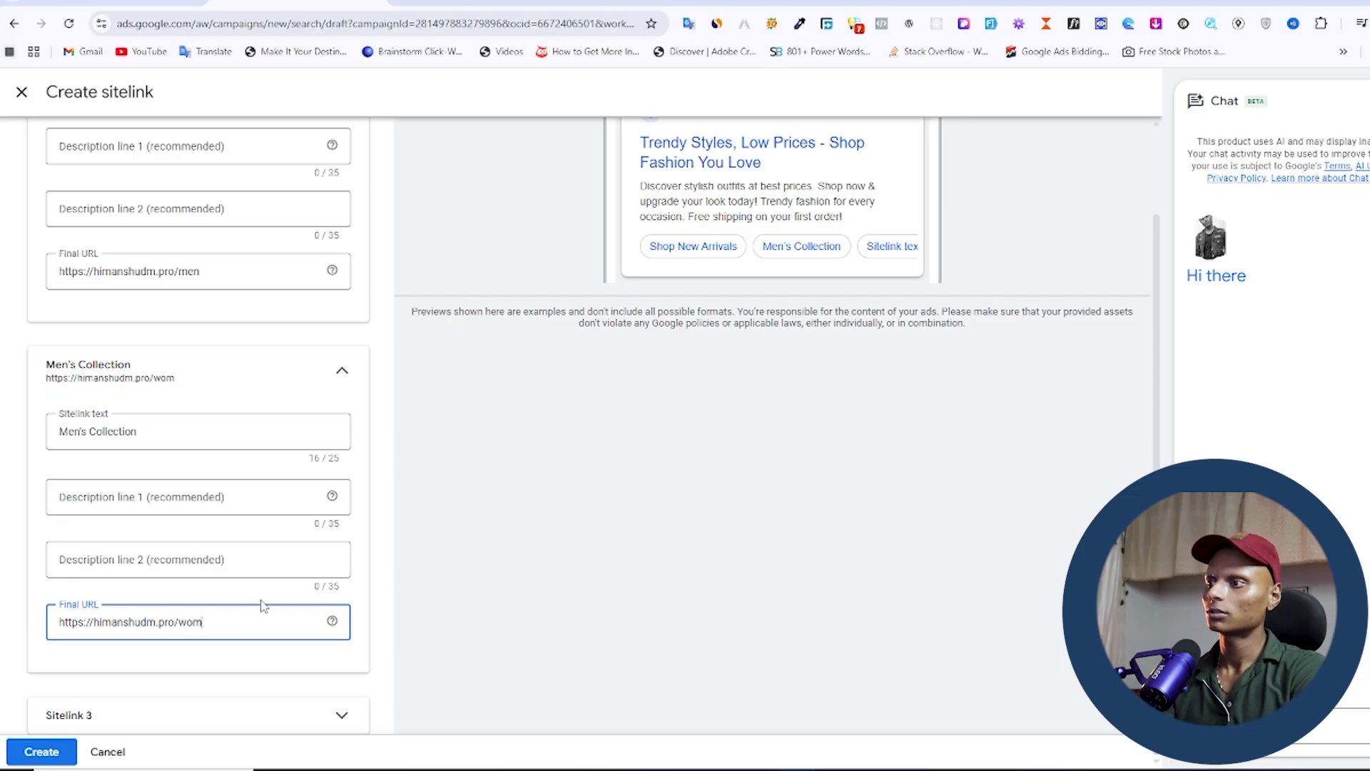
click(544, 571)
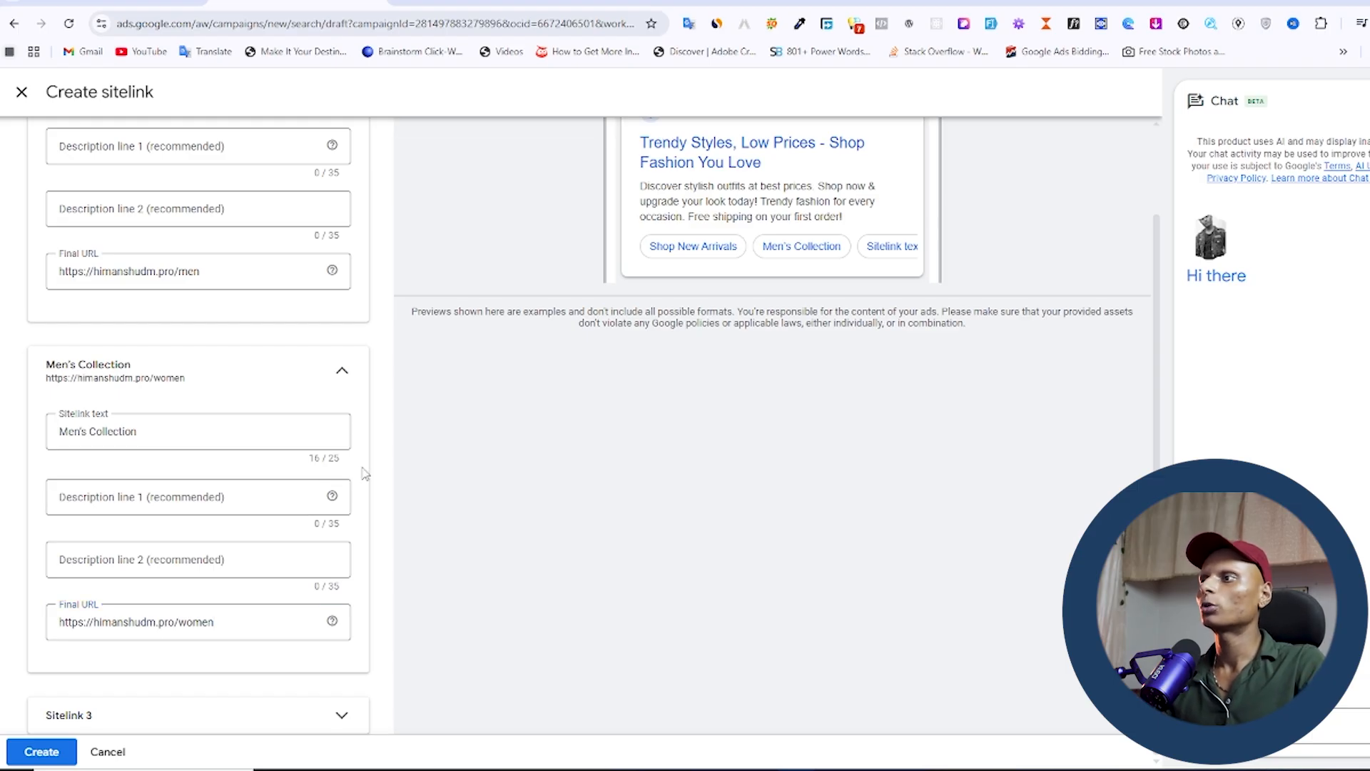
Check both sitelinks in the mobile ad preview and create them, leaving the remaining sitelinks empty
scroll(560, 447, up, 1)
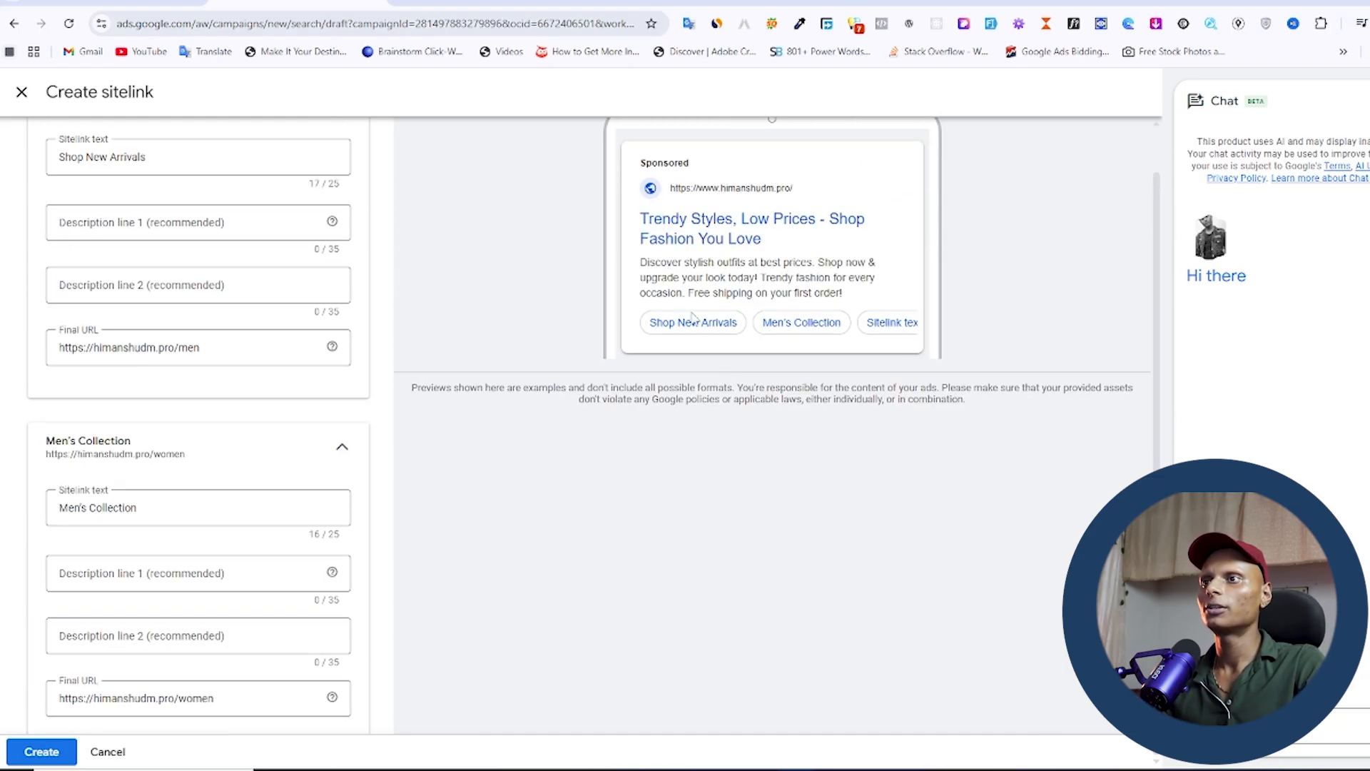
scroll(692, 321, up, 1)
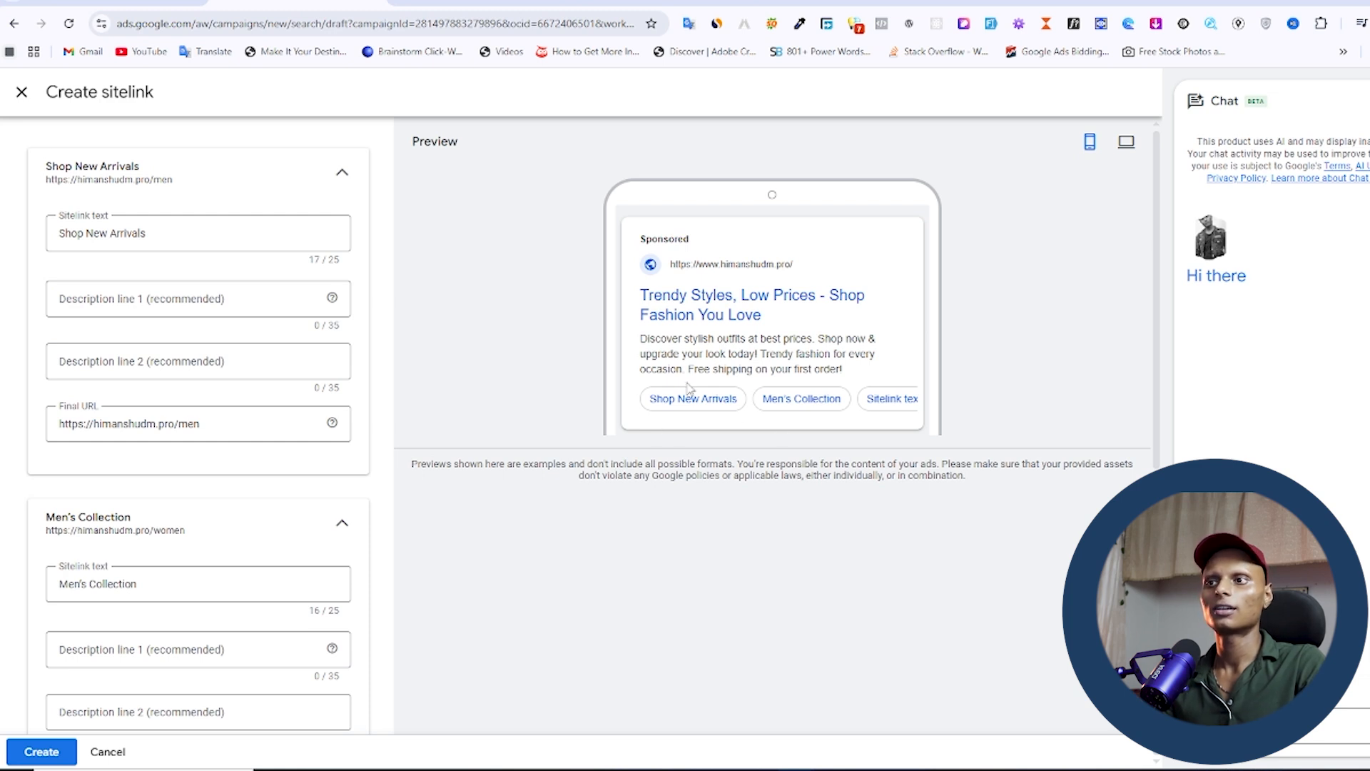
scroll(336, 476, down, 5)
scroll(388, 441, down, 1)
click(39, 750)
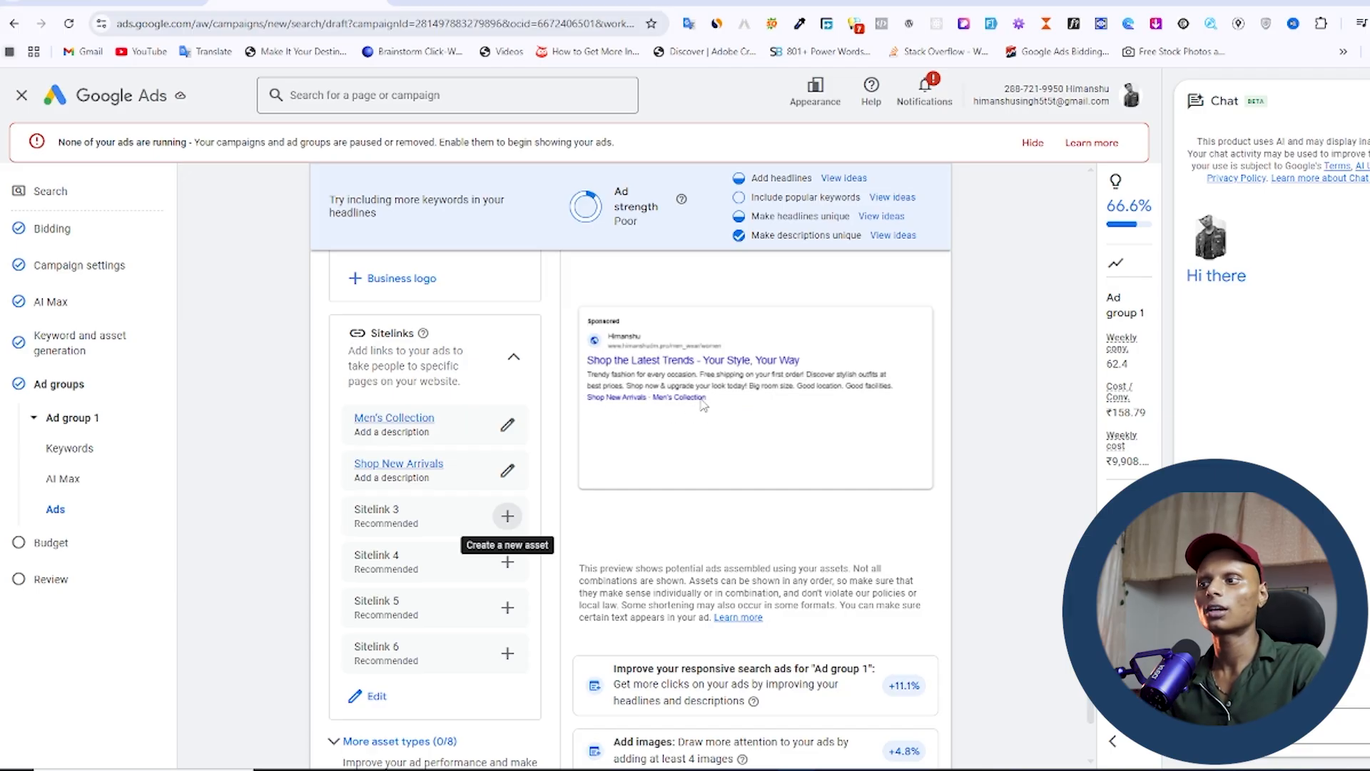
Save the ad in Ad group 1 and continue from the ad groups overview to the budget stage
scroll(701, 407, down, 3)
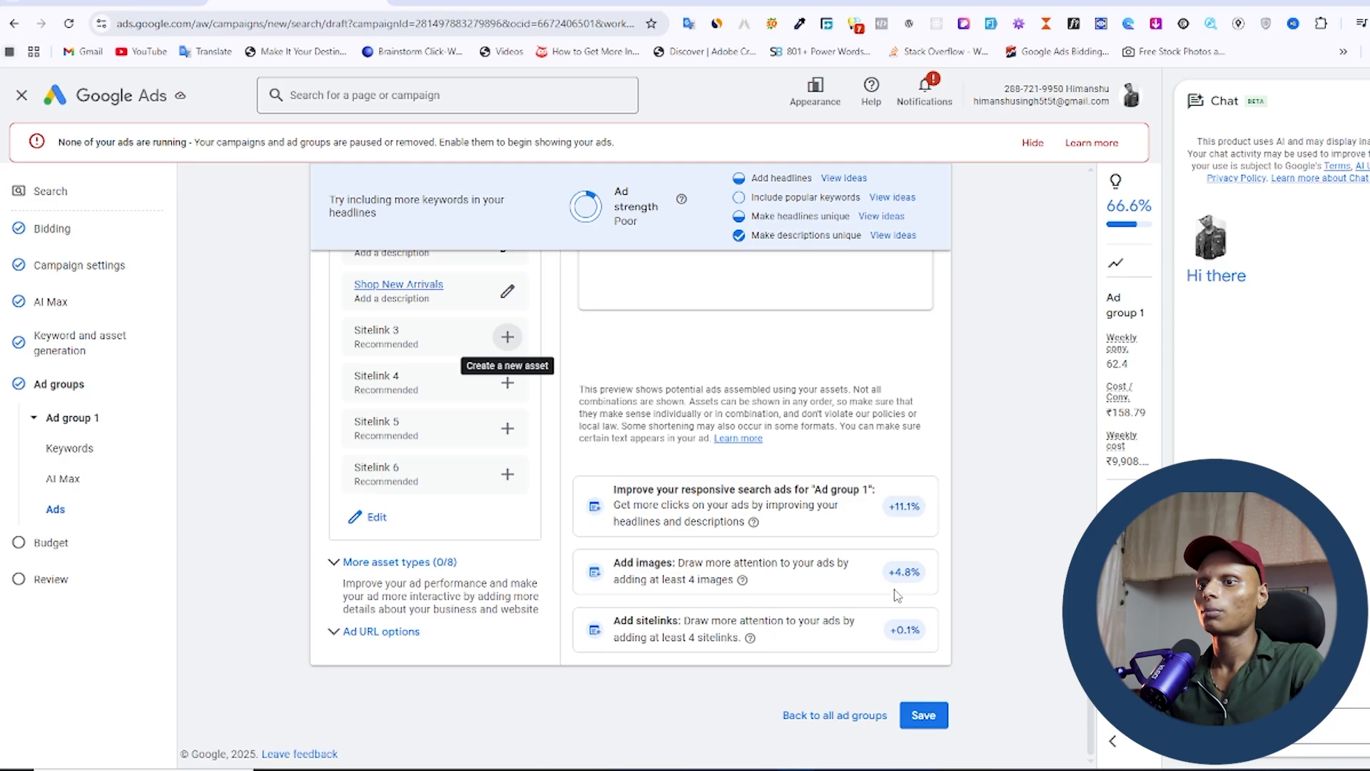
click(923, 715)
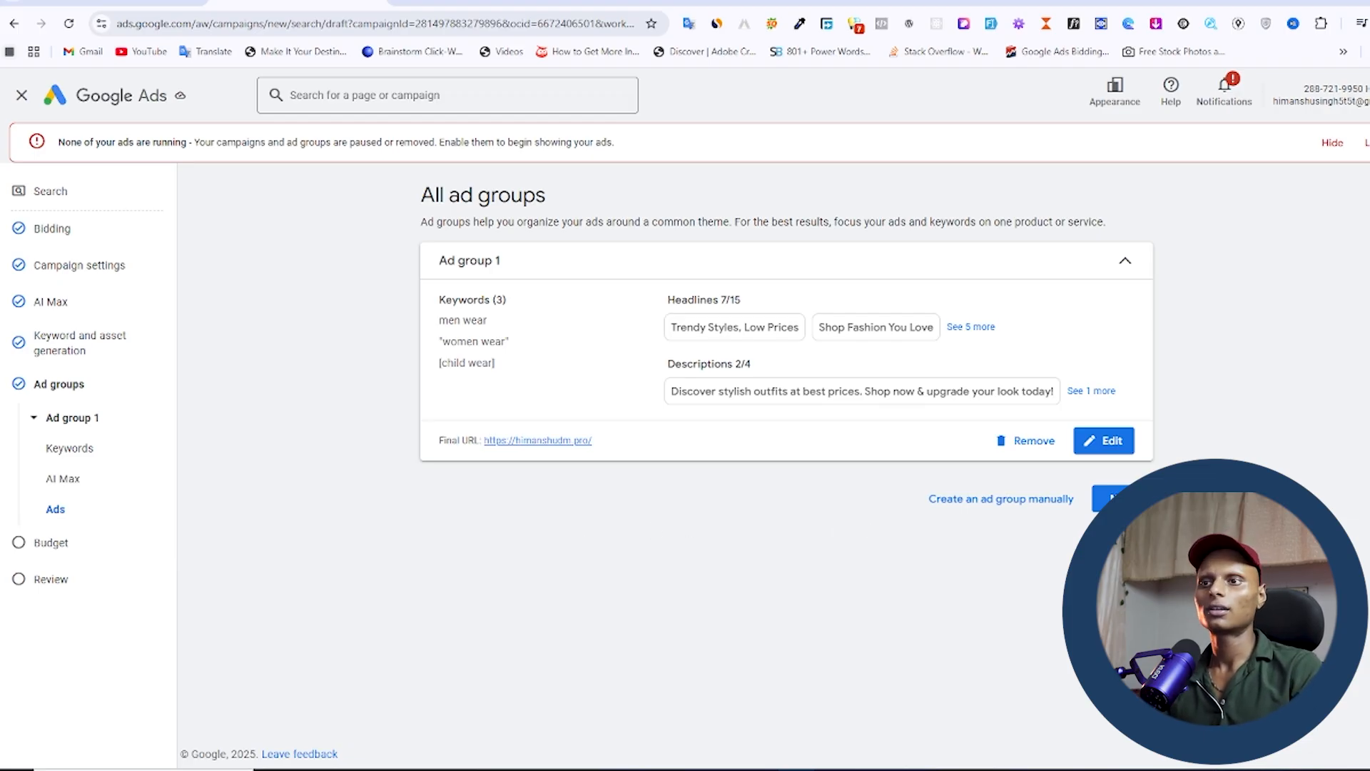
click(1107, 498)
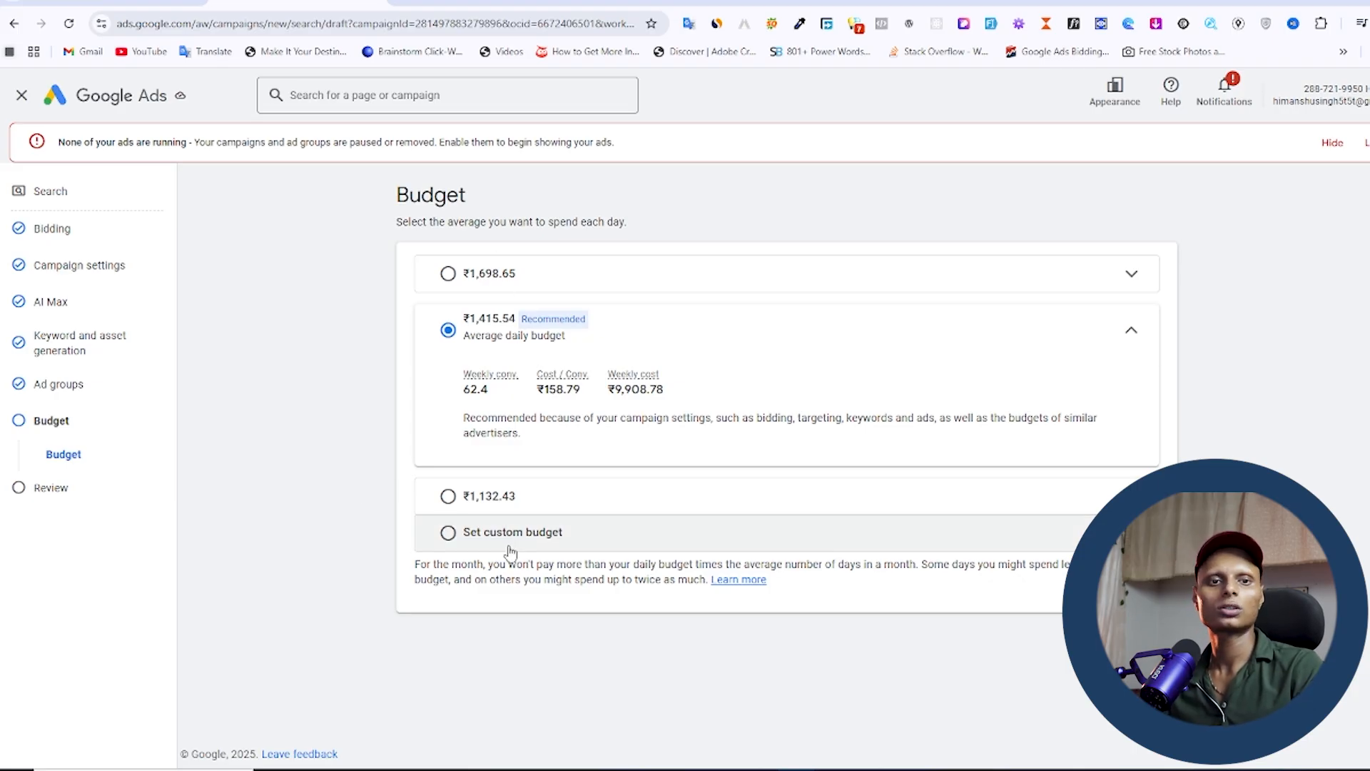
Set a custom average daily budget of ₹500 for the campaign and proceed to the review stage
click(448, 541)
double_click(510, 468)
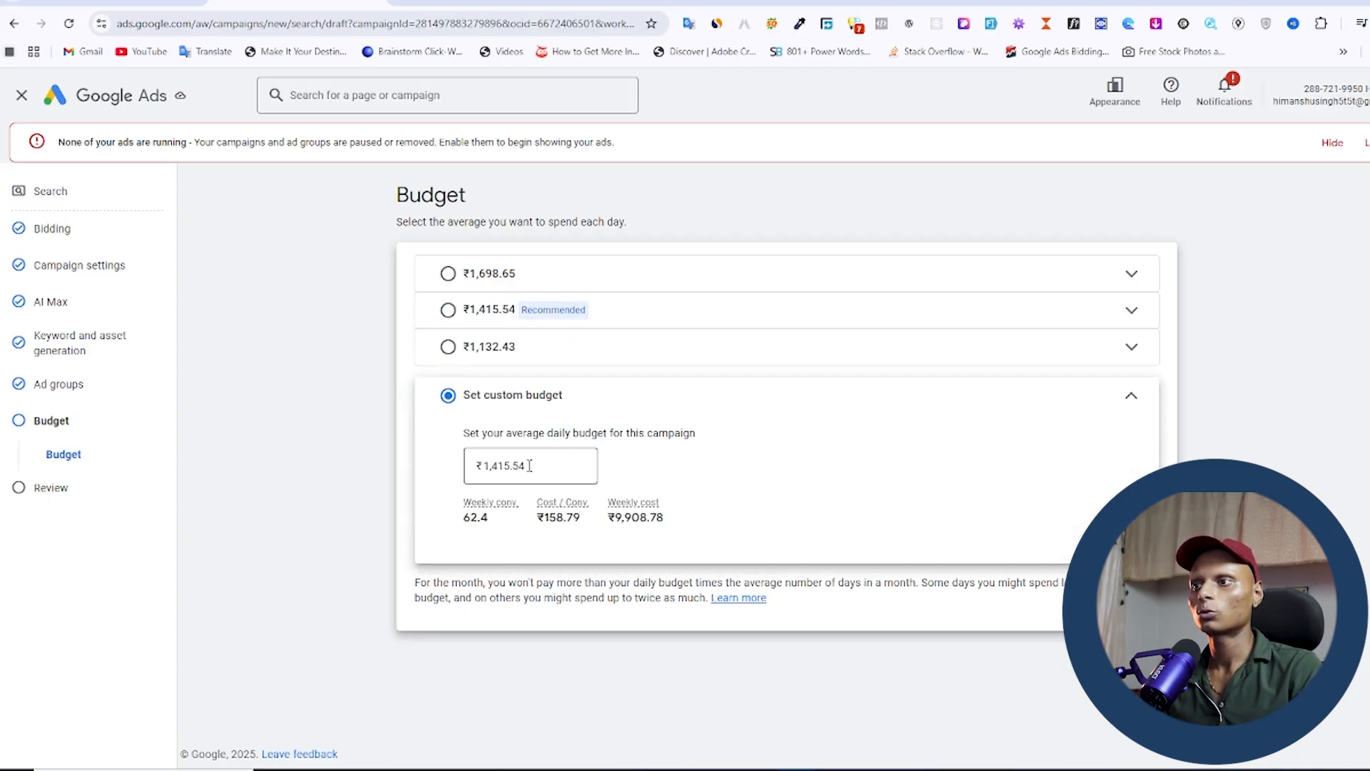
text(500)
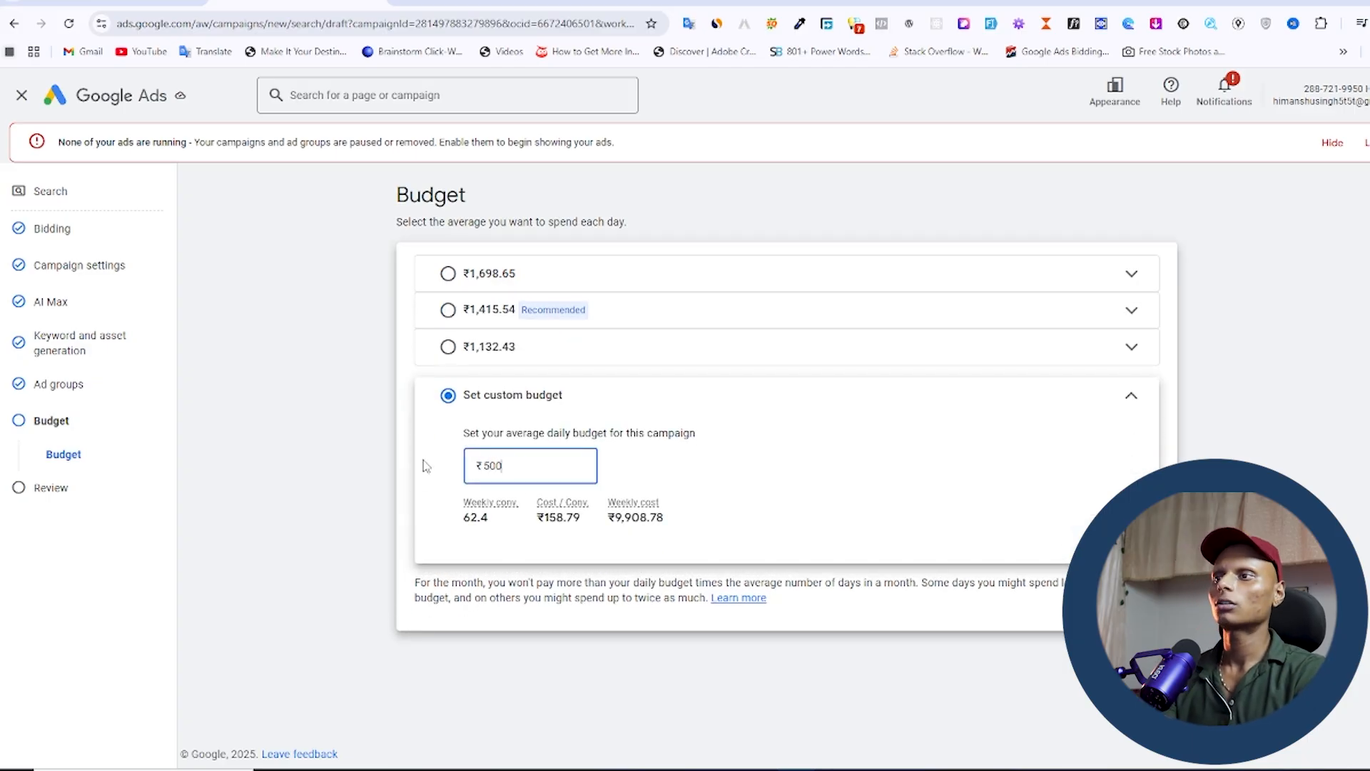
click(368, 534)
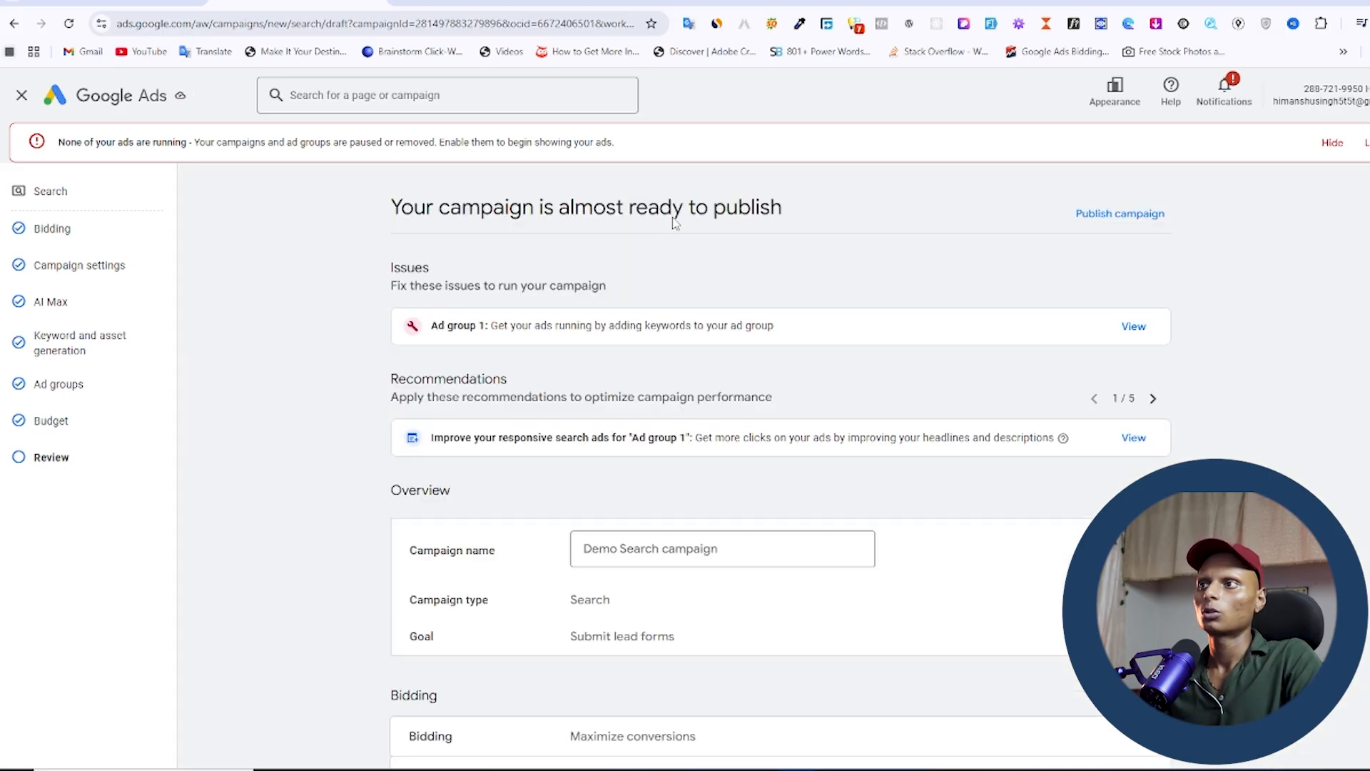
Review the campaign summary from name to budget and publish the campaign, accepting that information is still missing
scroll(878, 281, down, 2)
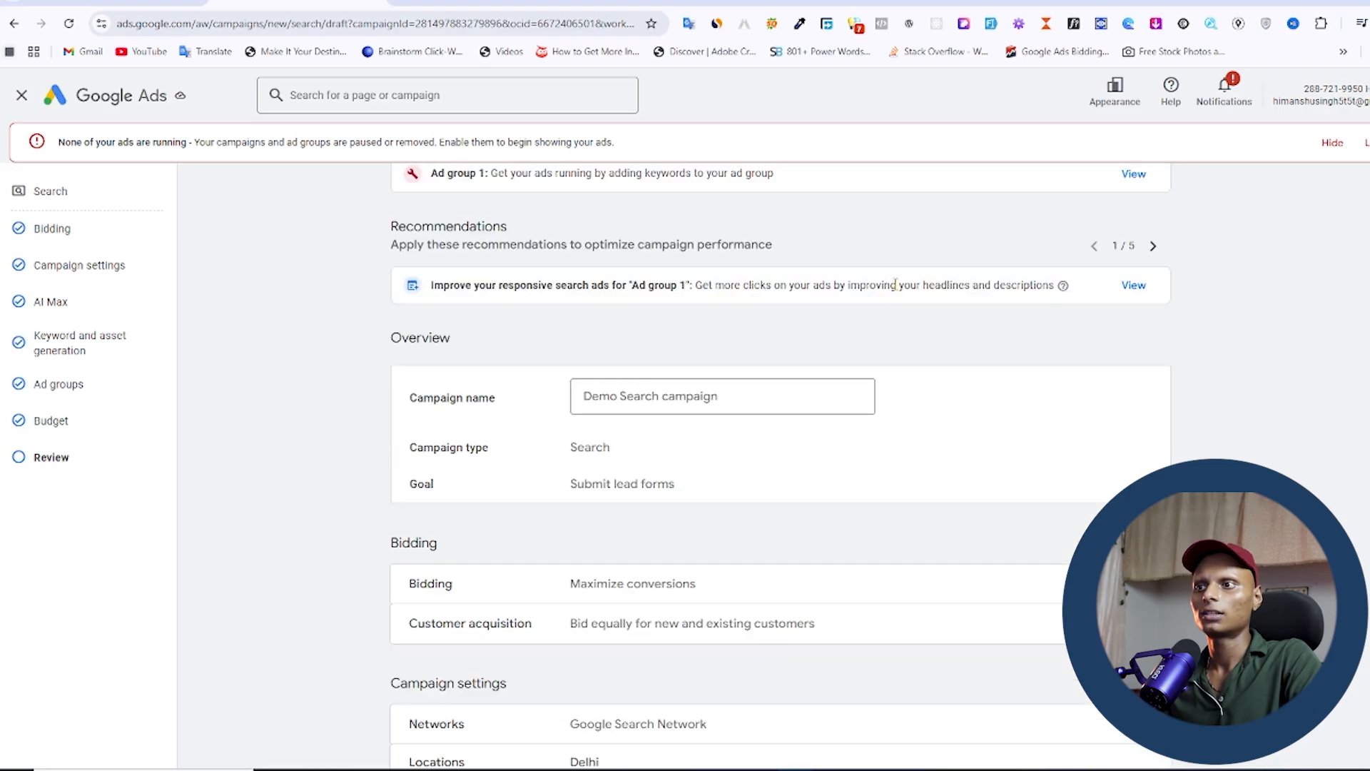
click(635, 397)
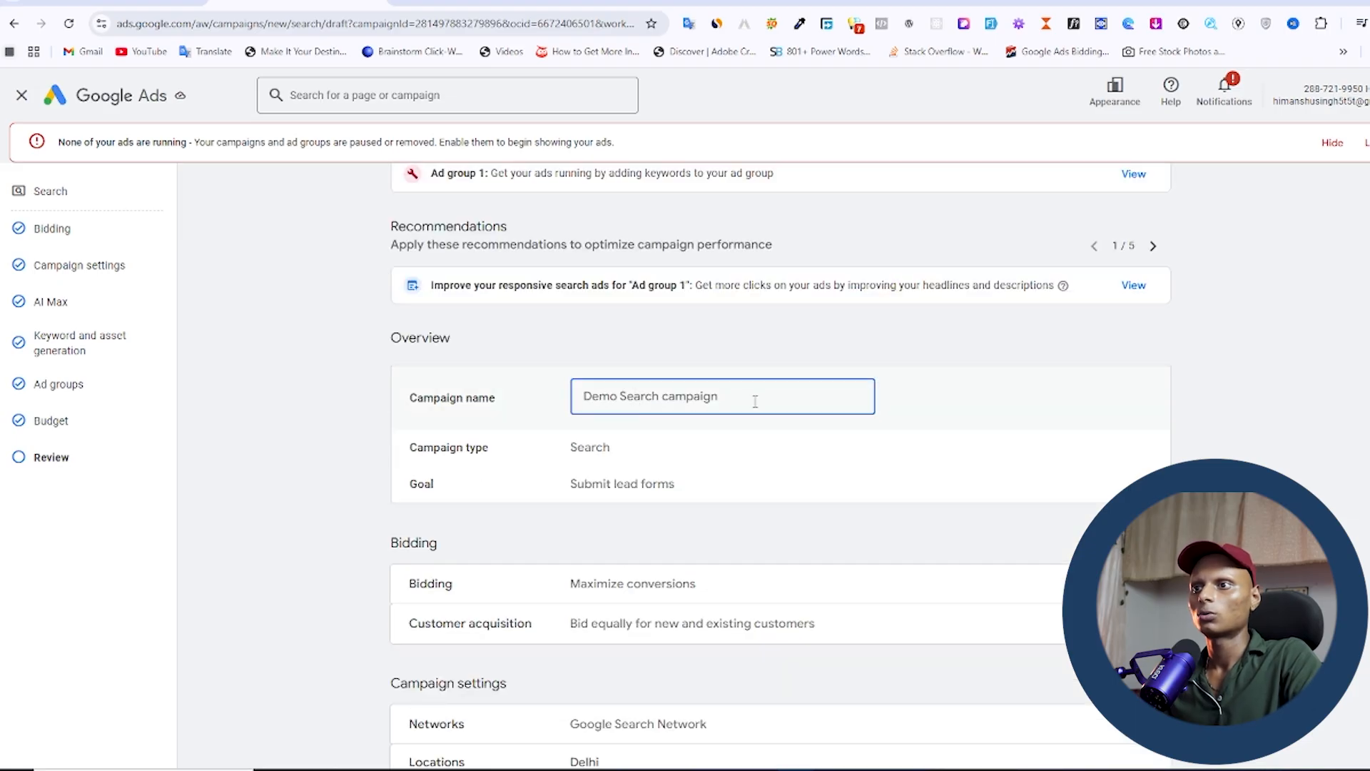
scroll(783, 375, down, 1)
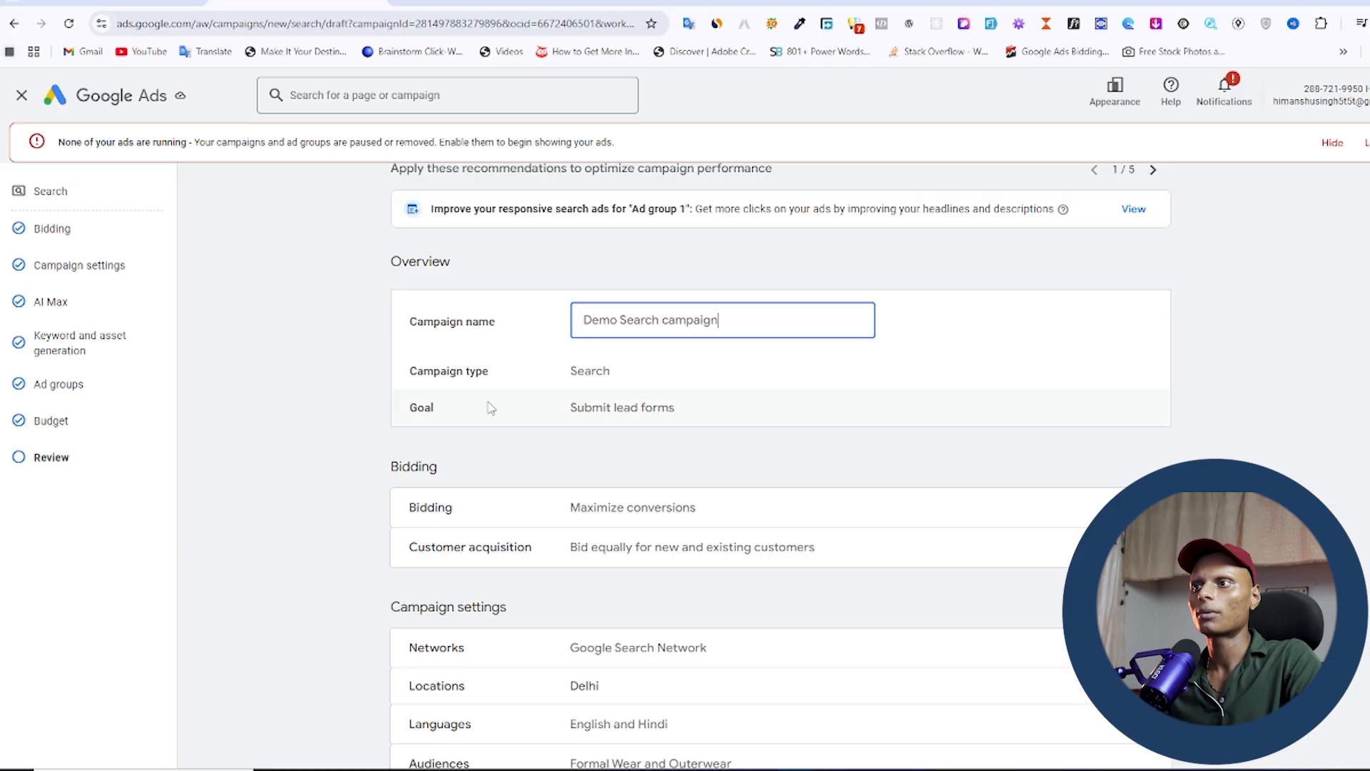
scroll(701, 431, down, 2)
scroll(673, 398, down, 4)
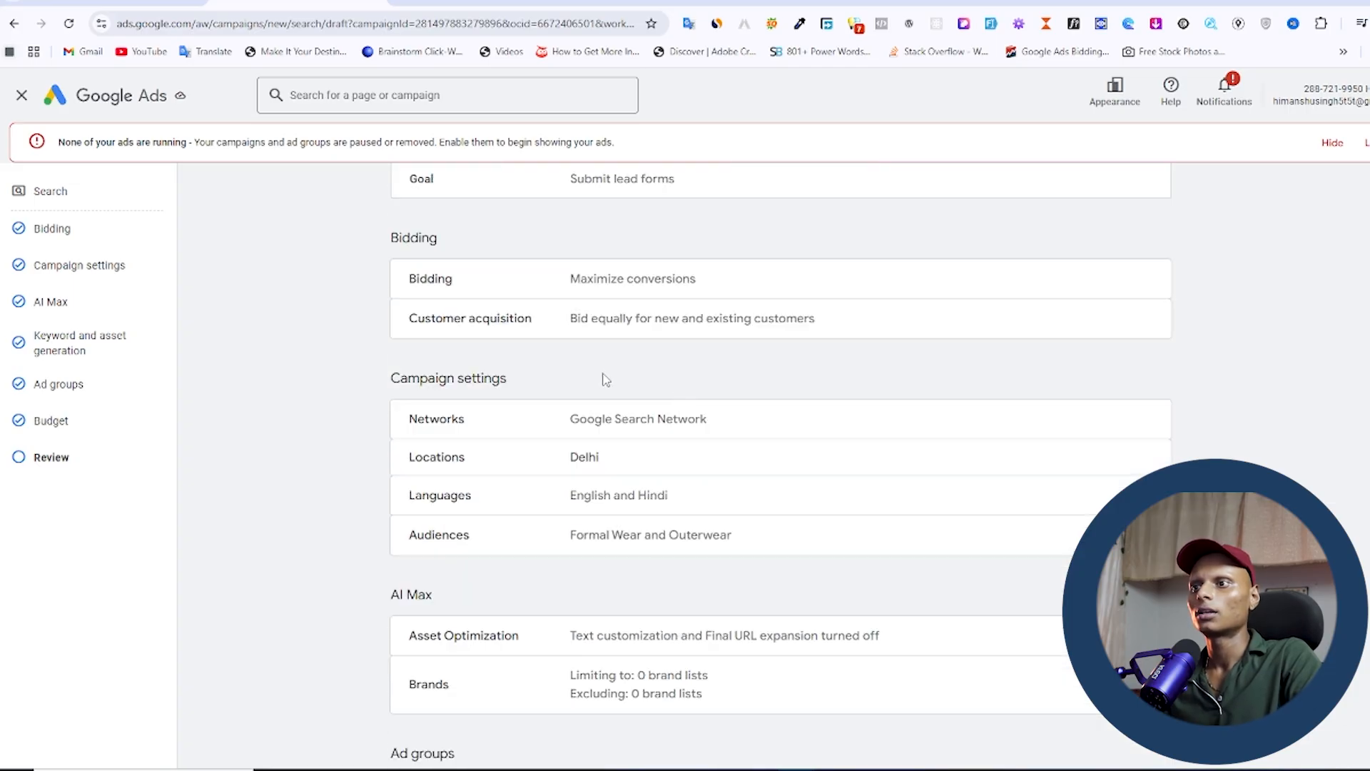
scroll(569, 366, down, 1)
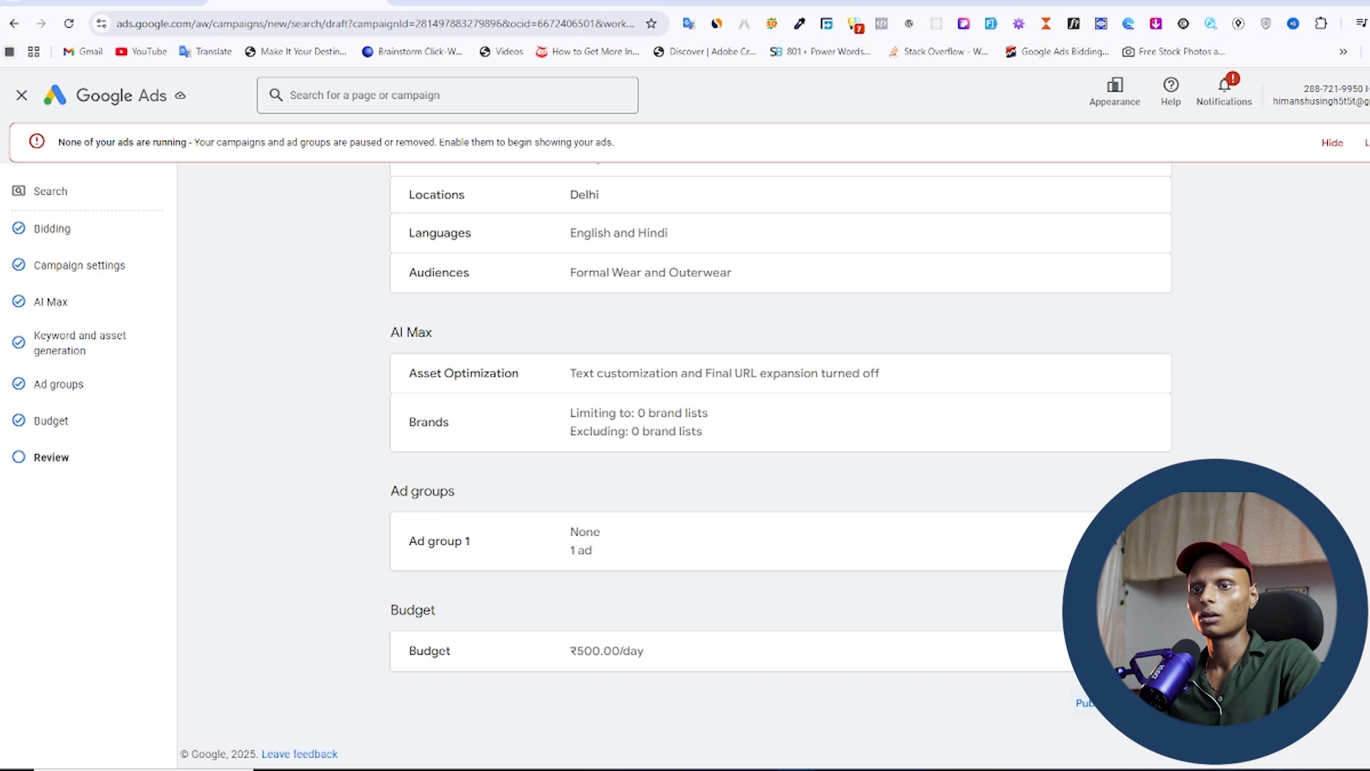
click(1120, 703)
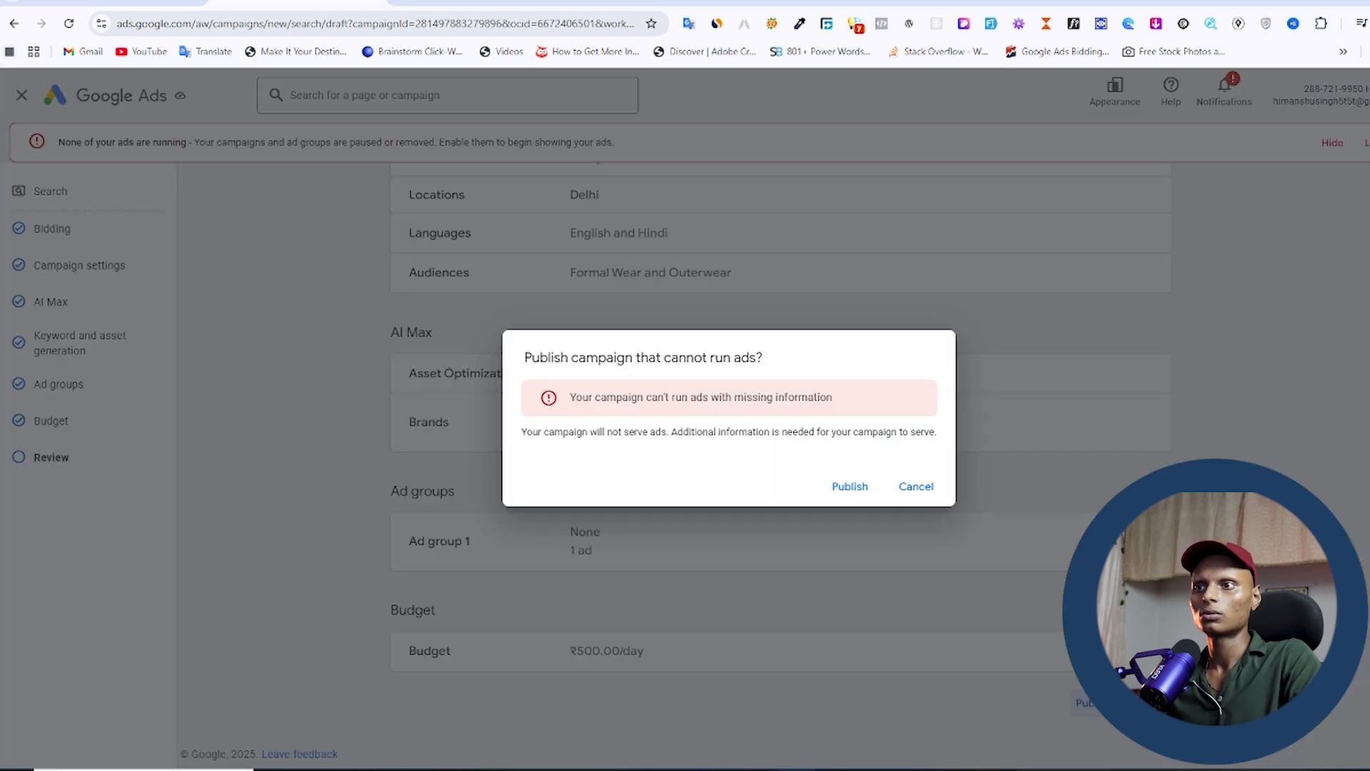
click(842, 487)
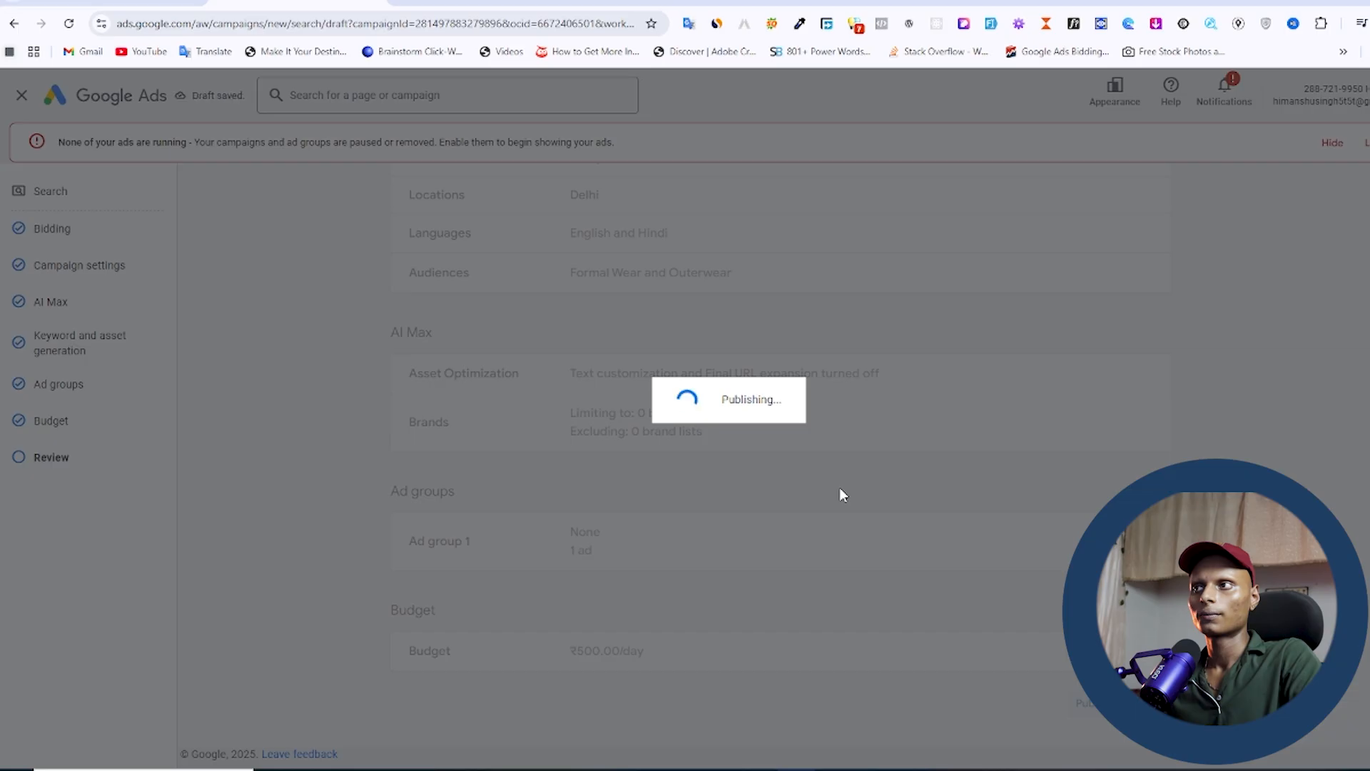